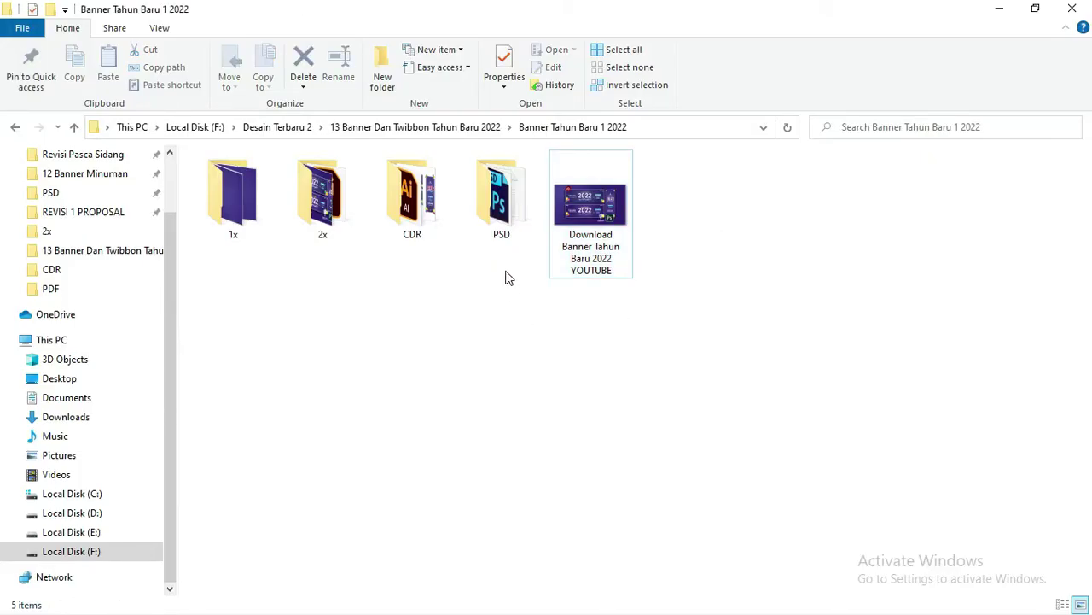
Open the PSD folder and view its files as Large icons
click(503, 201)
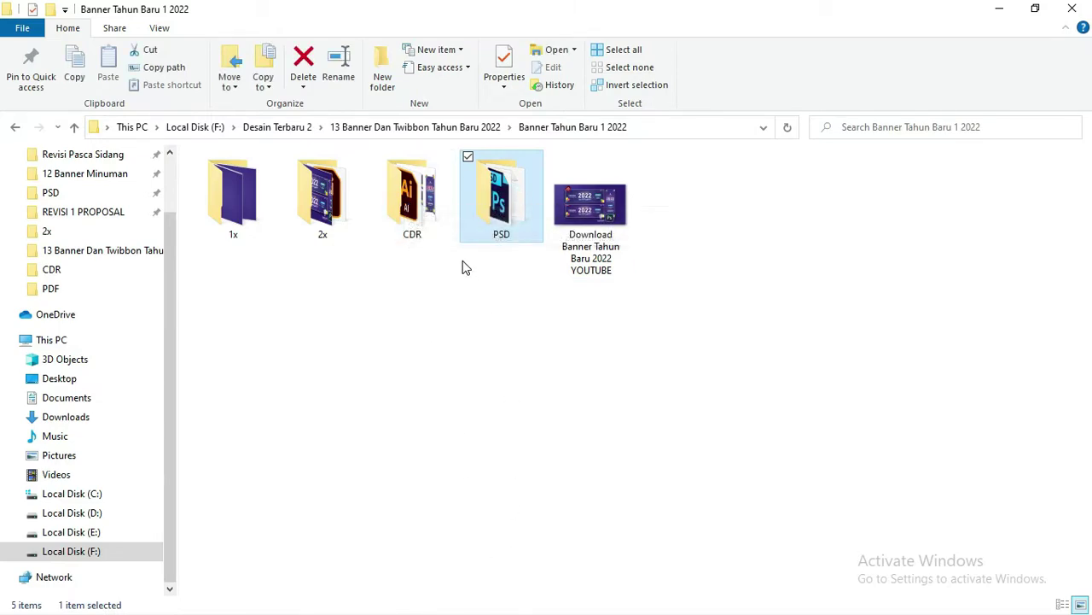
double_click(500, 211)
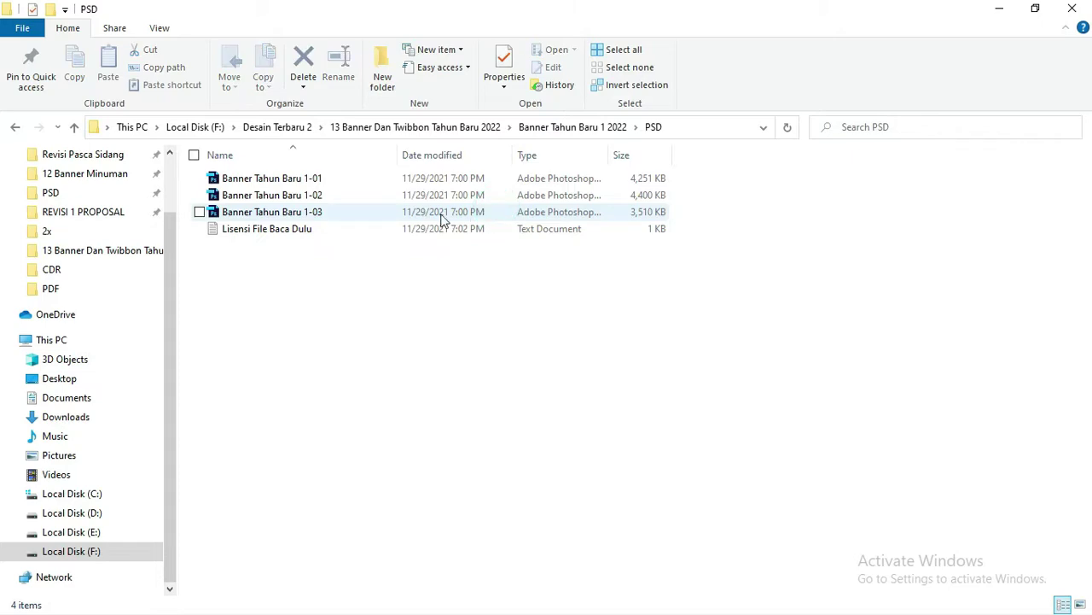
right_click(355, 273)
click(541, 290)
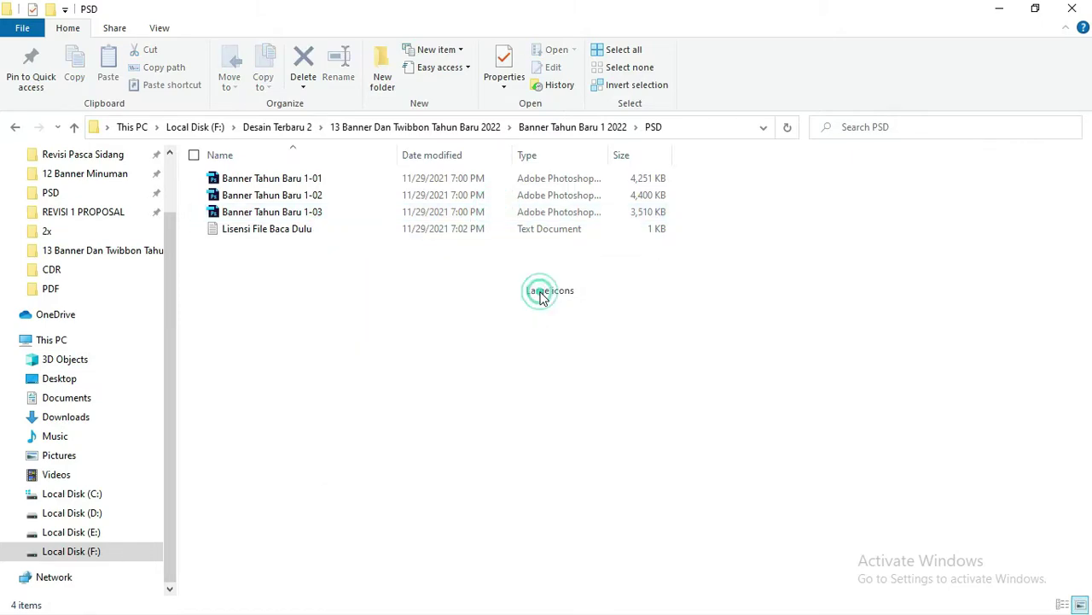
Open all three Banner Tahun Baru PSD files (1-01, 1-02, 1-03) in Photoshop
drag(442, 289, 241, 220)
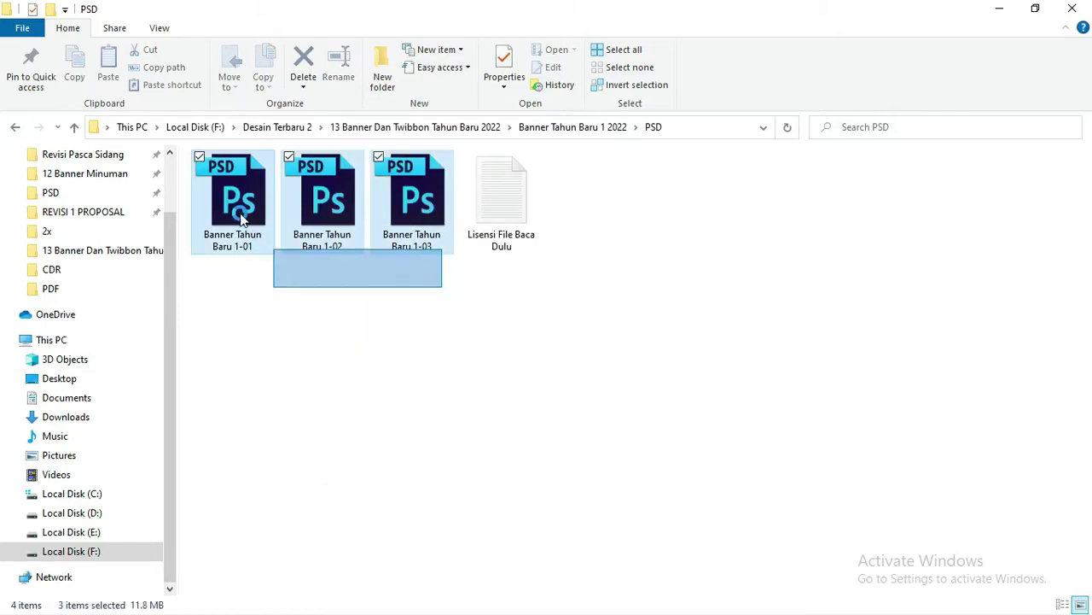
right_click(242, 220)
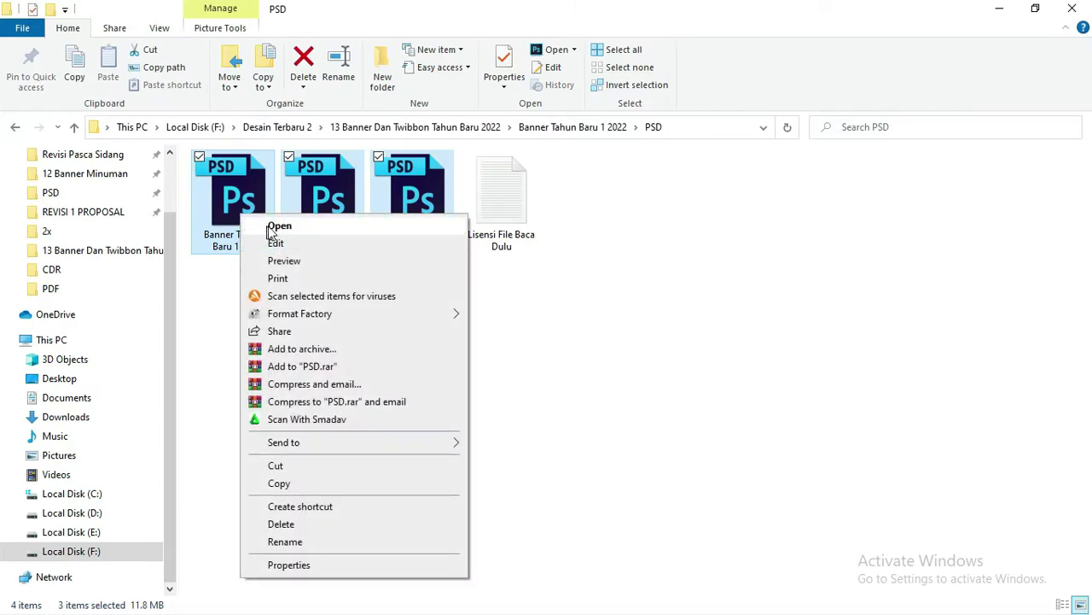
click(277, 226)
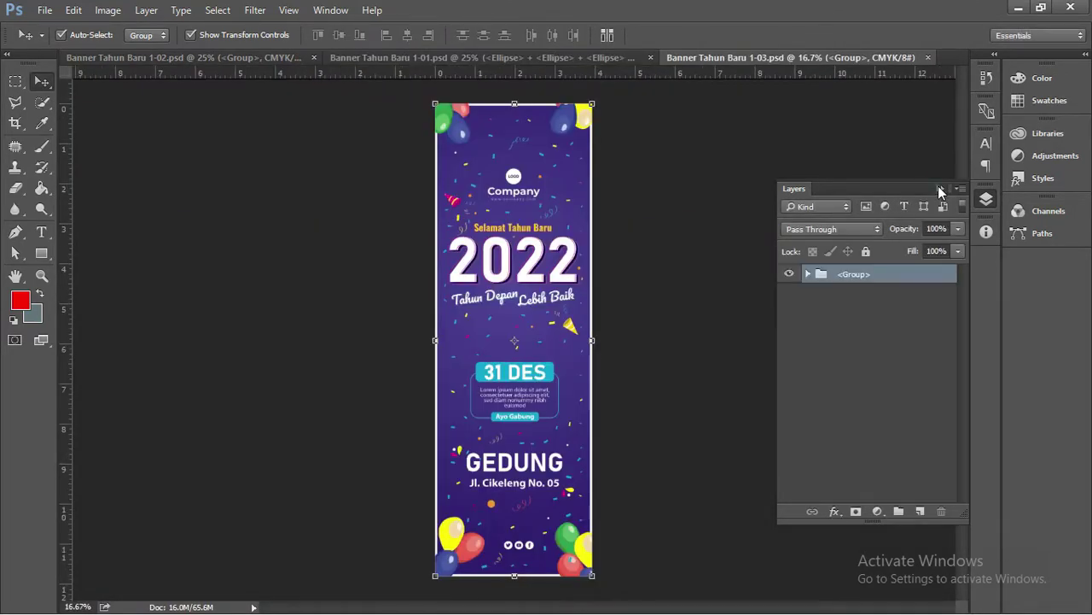
Collapse the Layers panel, deselect the 1-03 banner, then zoom in and back out to fit
click(940, 188)
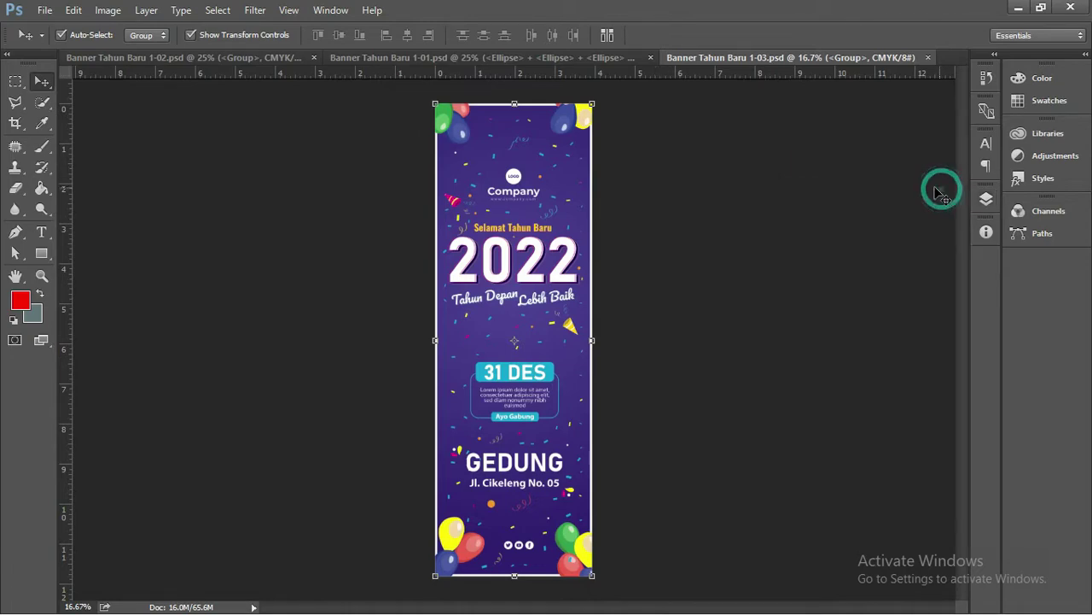
click(240, 147)
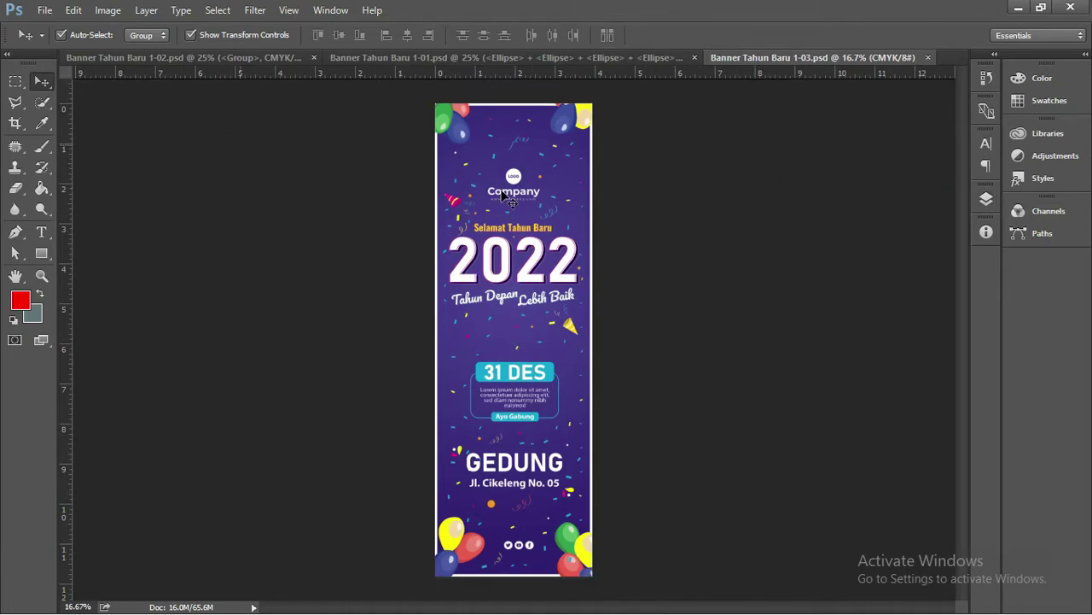
scroll(529, 207, up, 1)
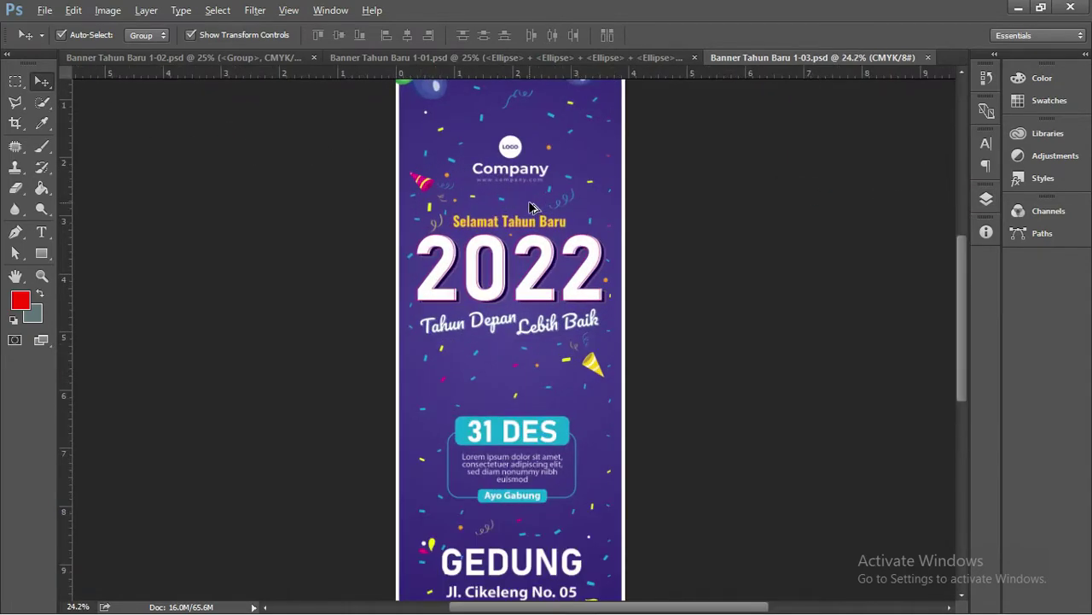
scroll(530, 202, down, 1)
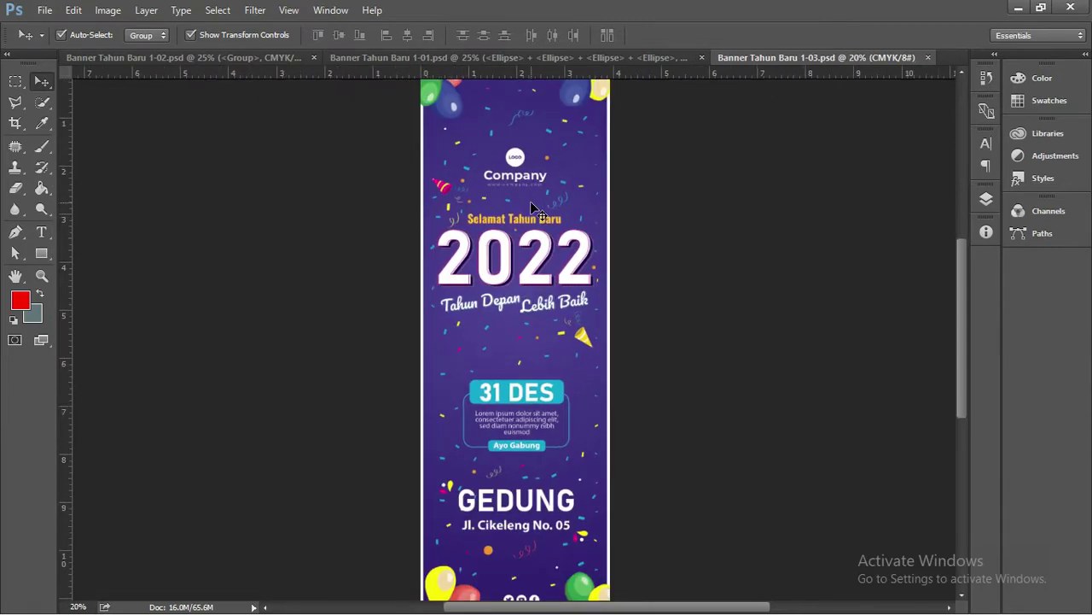
scroll(530, 207, down, 1)
scroll(536, 210, down, 1)
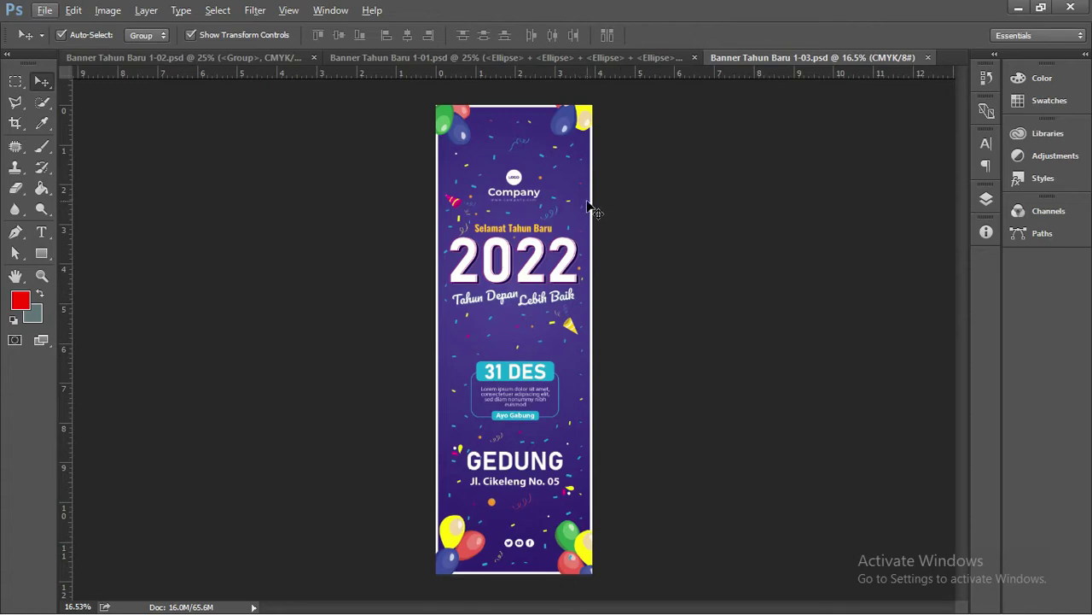
Switch to the Banner Tahun Baru 1-01 document and clear its transform selection
click(580, 56)
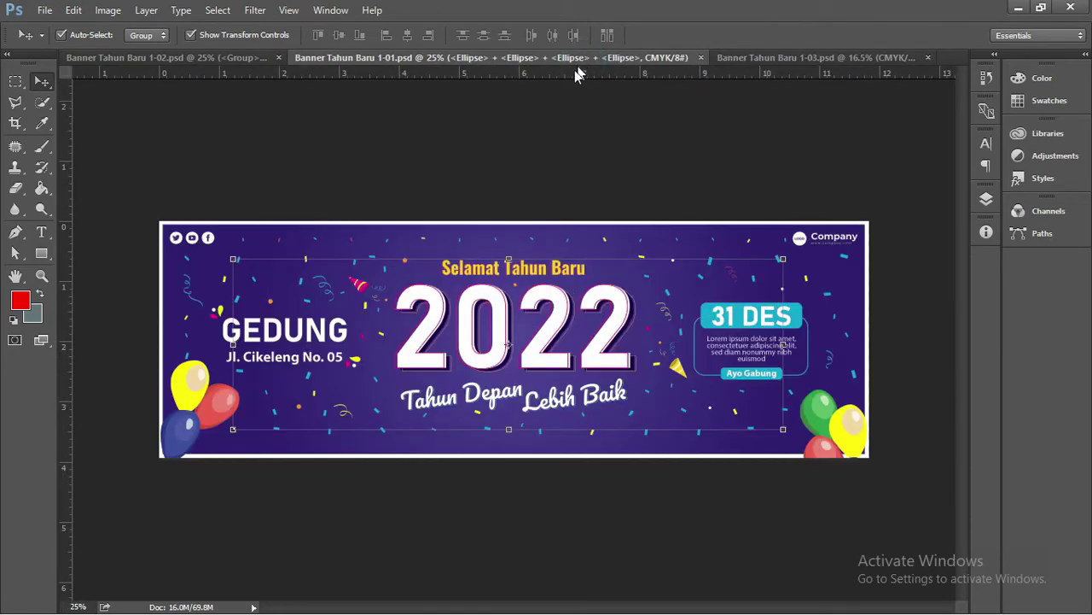
click(229, 59)
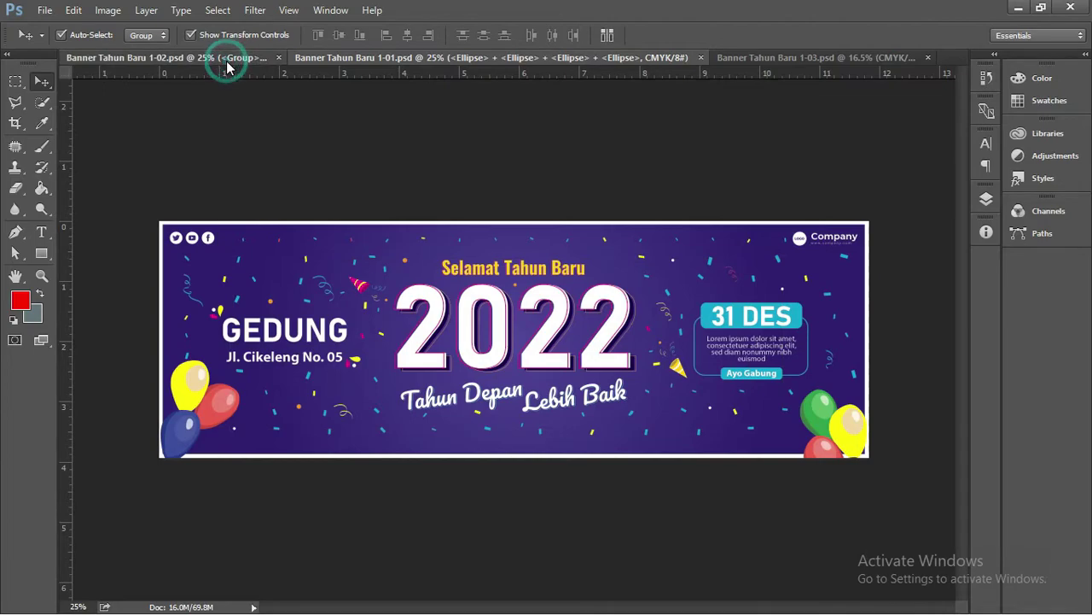
click(412, 60)
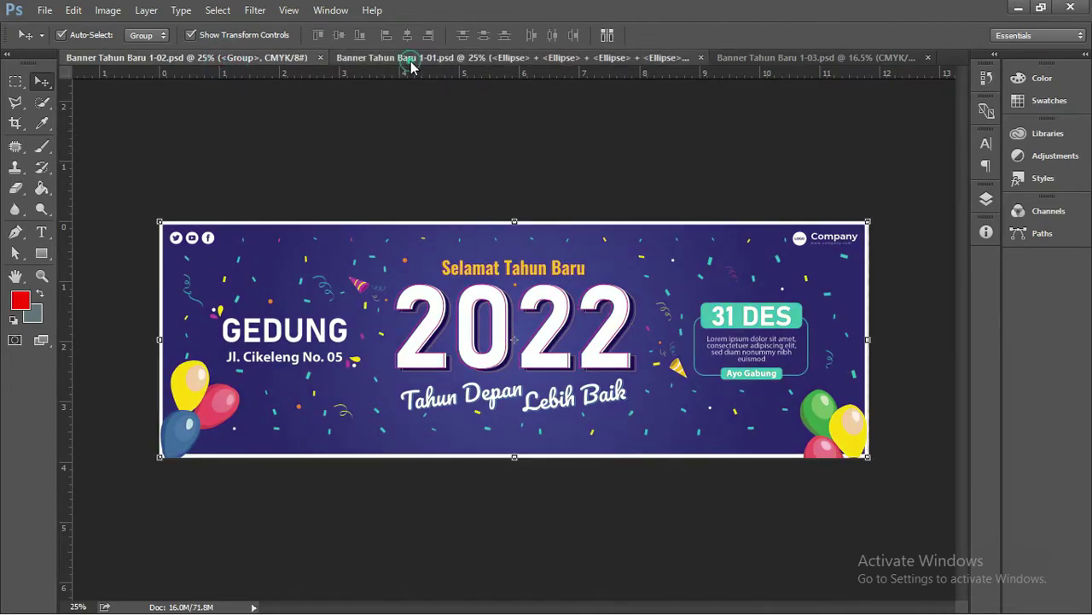
click(720, 166)
scroll(289, 297, up, 1)
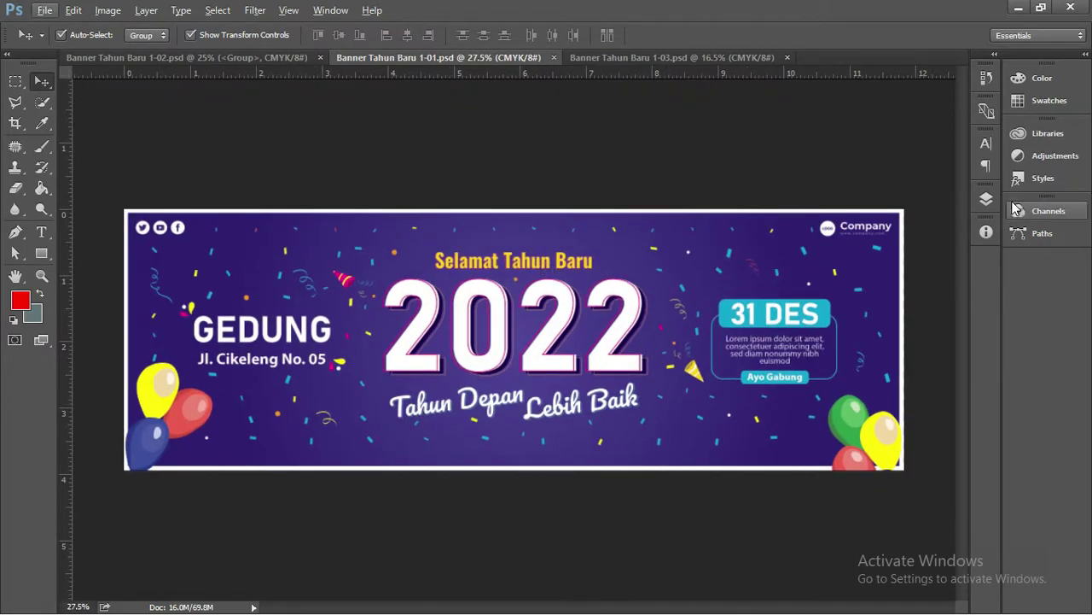
Reopen the Layers panel and show the fill/adjustment layer types list
click(985, 200)
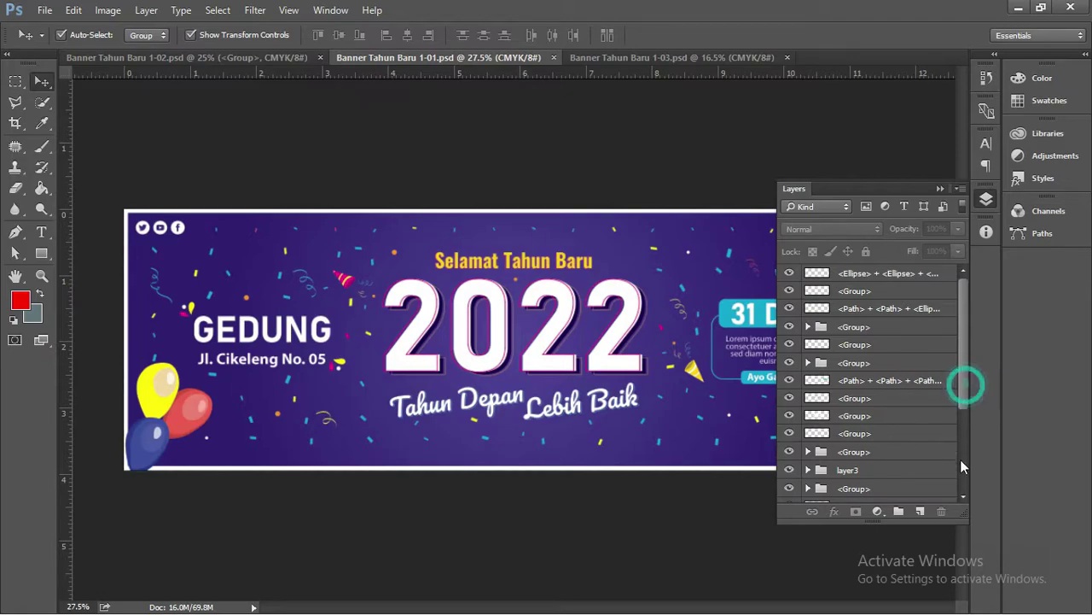
drag(966, 388, 961, 477)
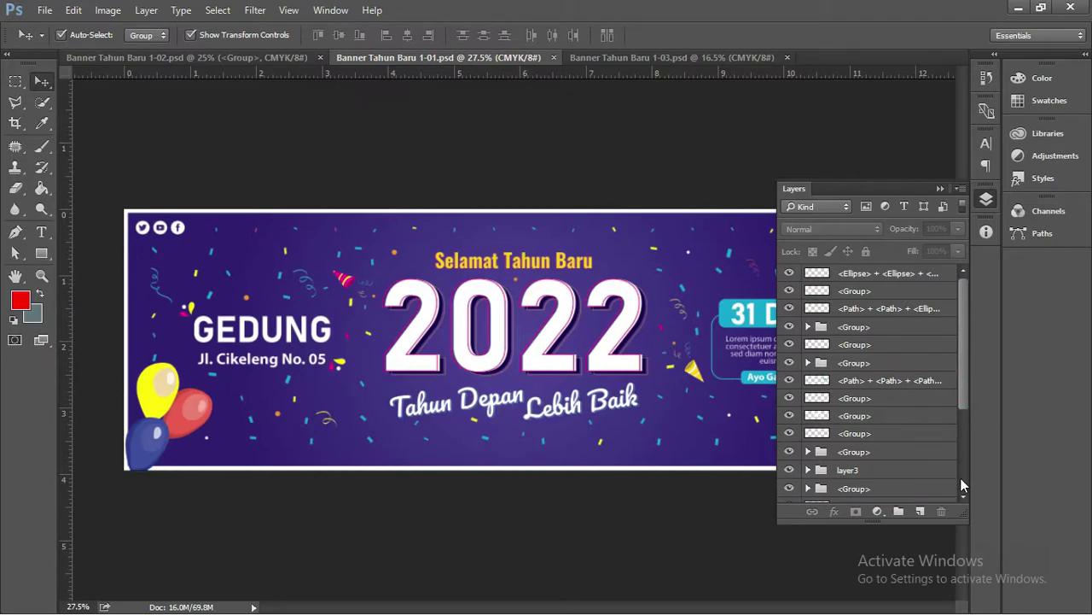
click(878, 511)
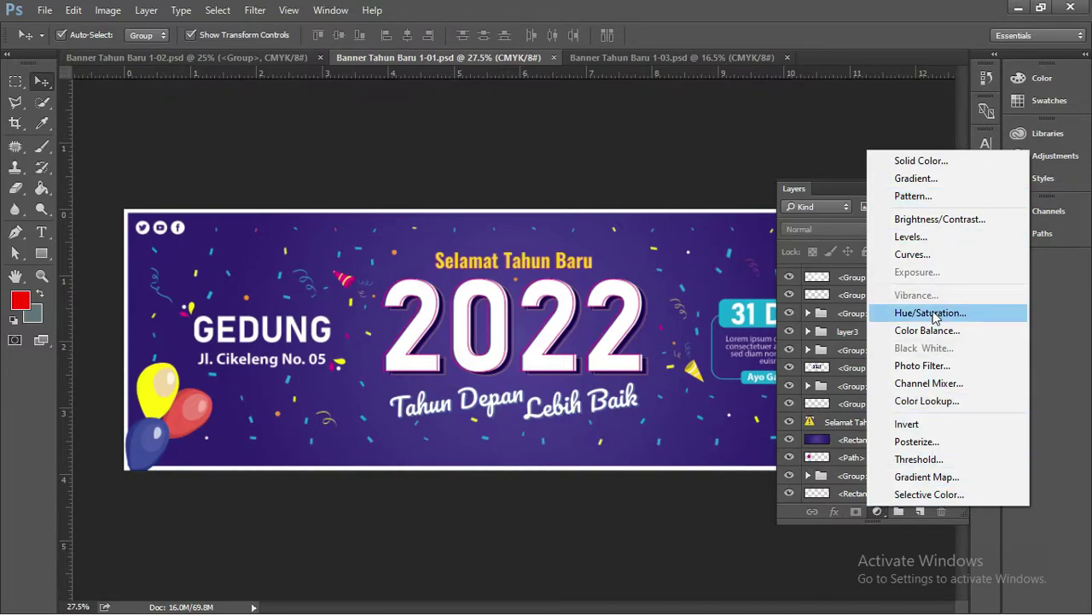
Add a Hue/Saturation layer with Hue -24, Saturation +47, Lightness -22
click(930, 313)
mouse_move(569, 177)
mouse_down()
mouse_move(615, 159)
mouse_move(825, 174)
mouse_up()
click(940, 187)
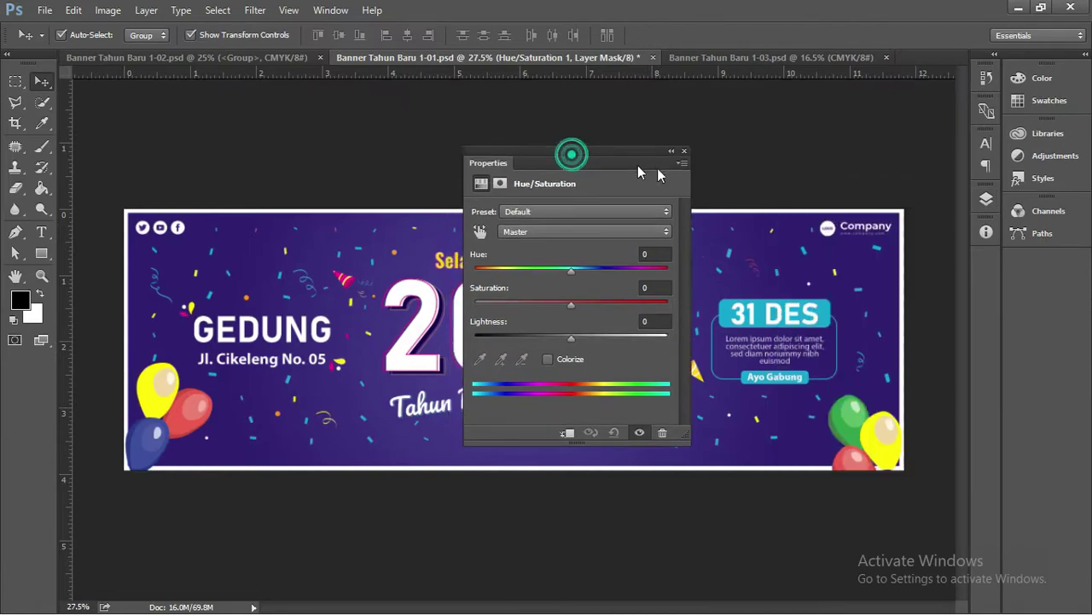
drag(801, 316, 876, 331)
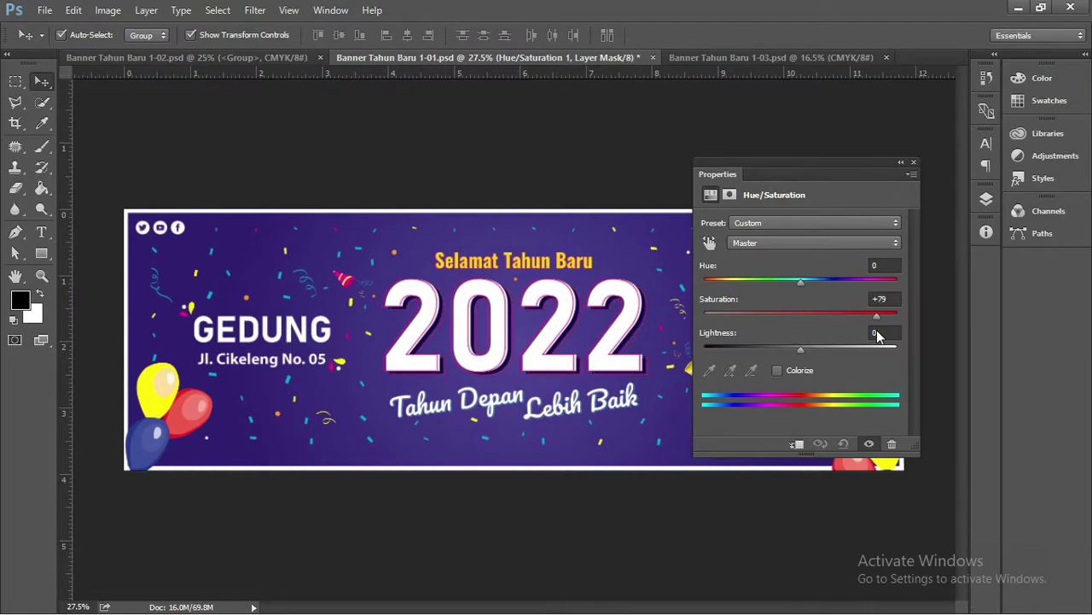
mouse_move(799, 278)
mouse_down()
mouse_move(868, 286)
mouse_move(845, 320)
mouse_up()
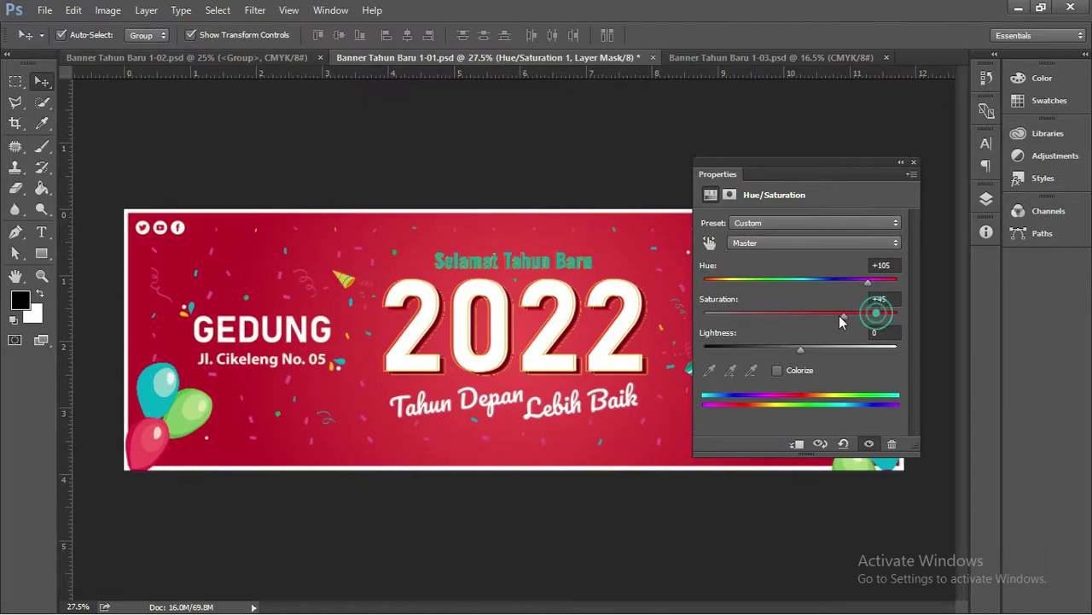
mouse_move(795, 350)
mouse_down()
mouse_move(760, 348)
mouse_move(780, 348)
mouse_up()
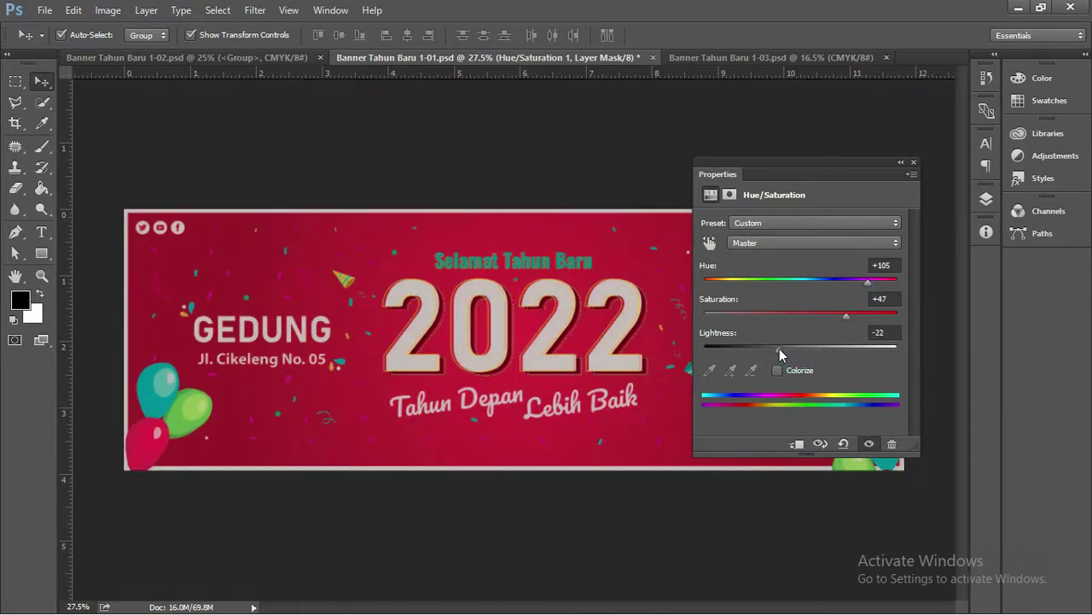
drag(869, 283, 783, 283)
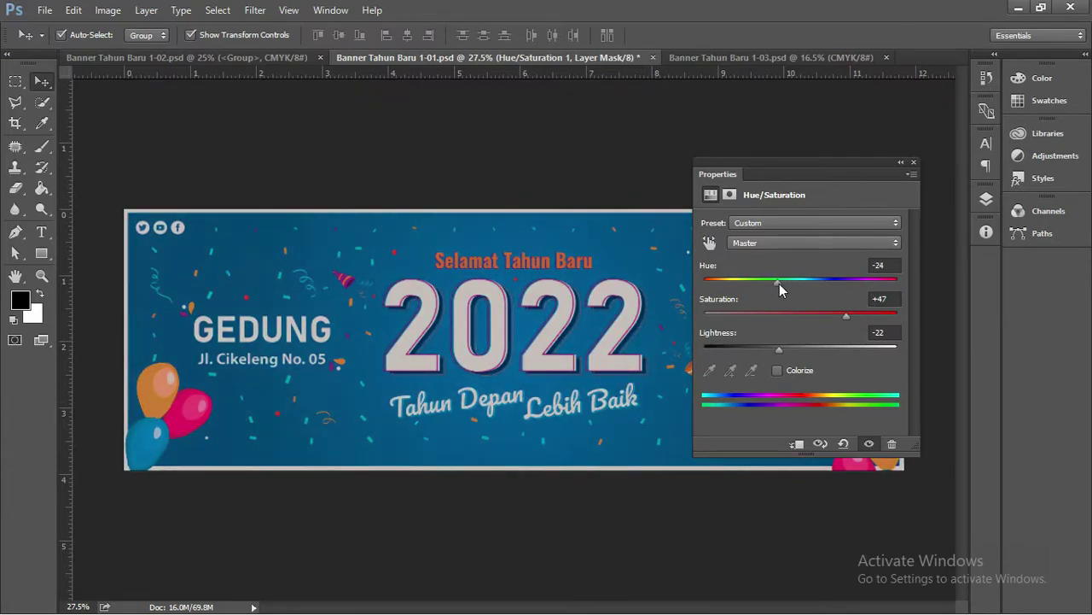
Collapse Properties and hide the Hue/Saturation 1 layer to restore the purple
click(901, 163)
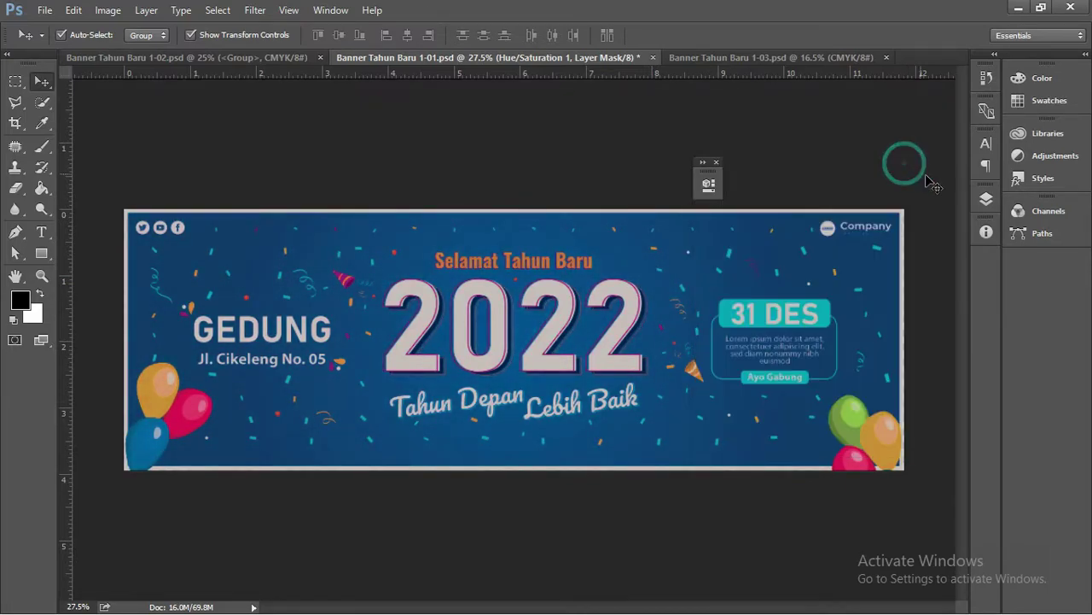
click(987, 200)
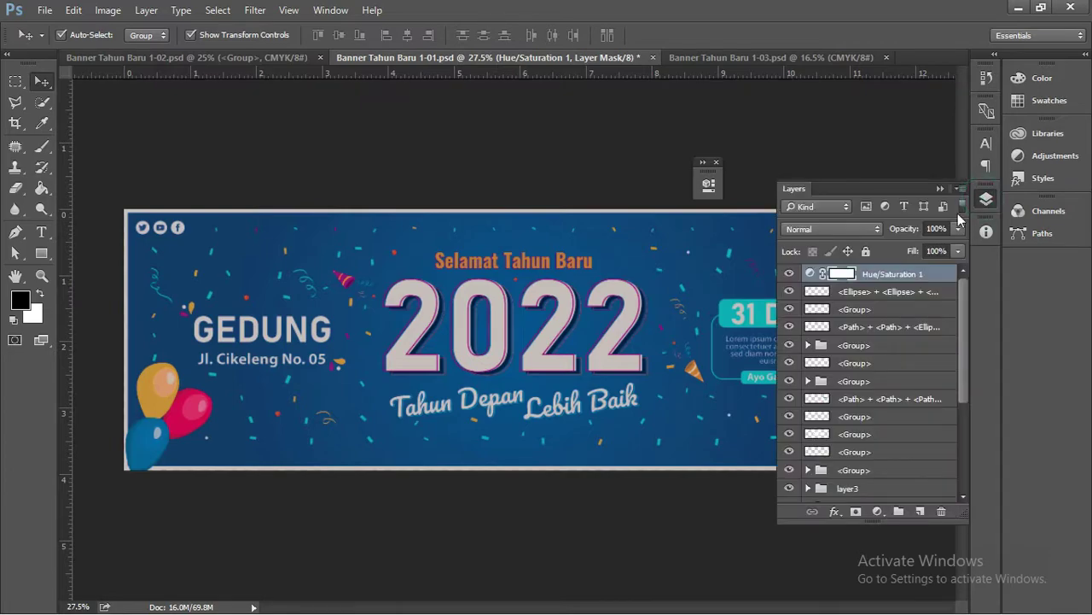
click(788, 274)
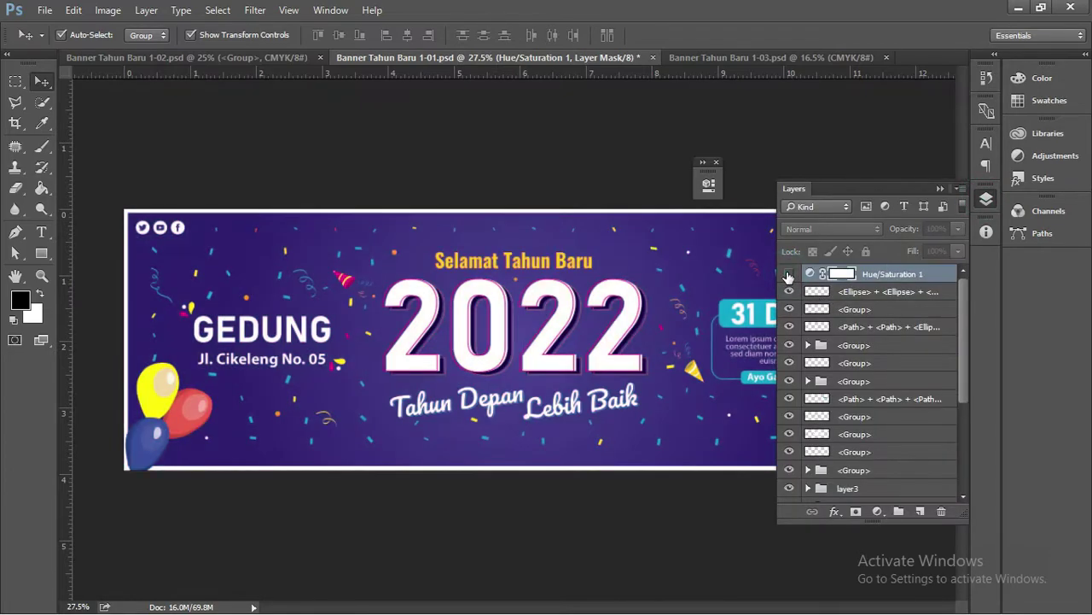
Collapse the Layers panel and select the group holding the banner text
click(939, 188)
scroll(354, 358, up, 1)
scroll(354, 358, up, 1)
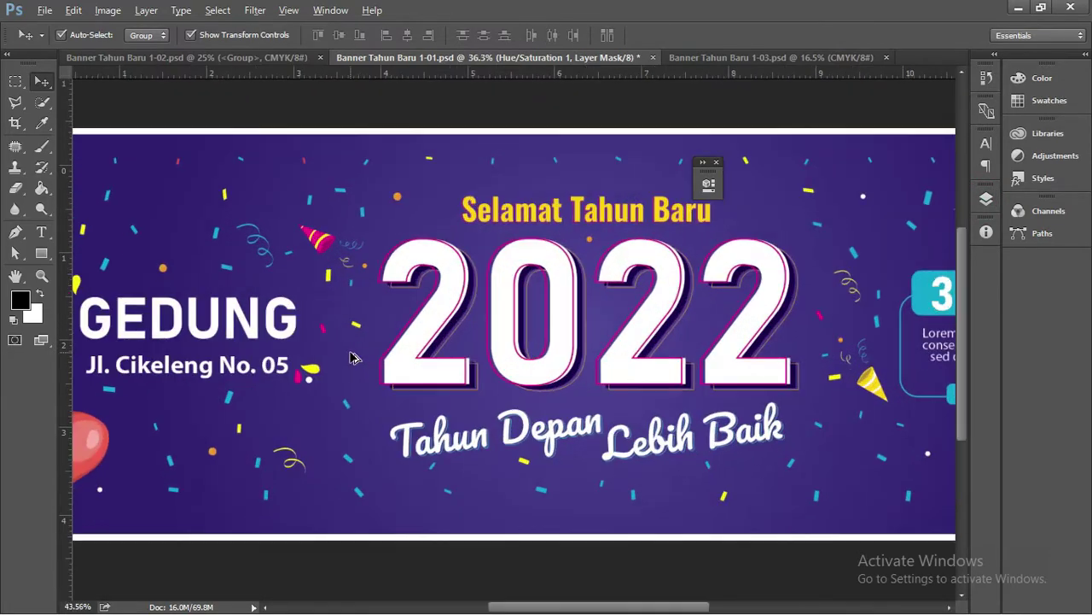
scroll(294, 317, up, 1)
scroll(482, 303, left, 2)
click(482, 303)
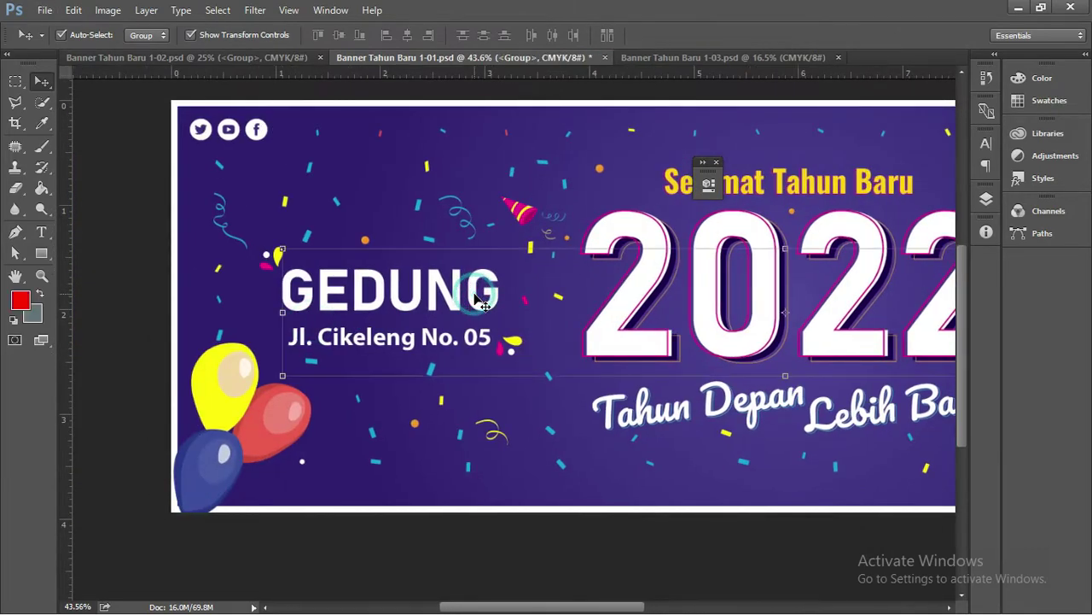
scroll(359, 297, right, 2)
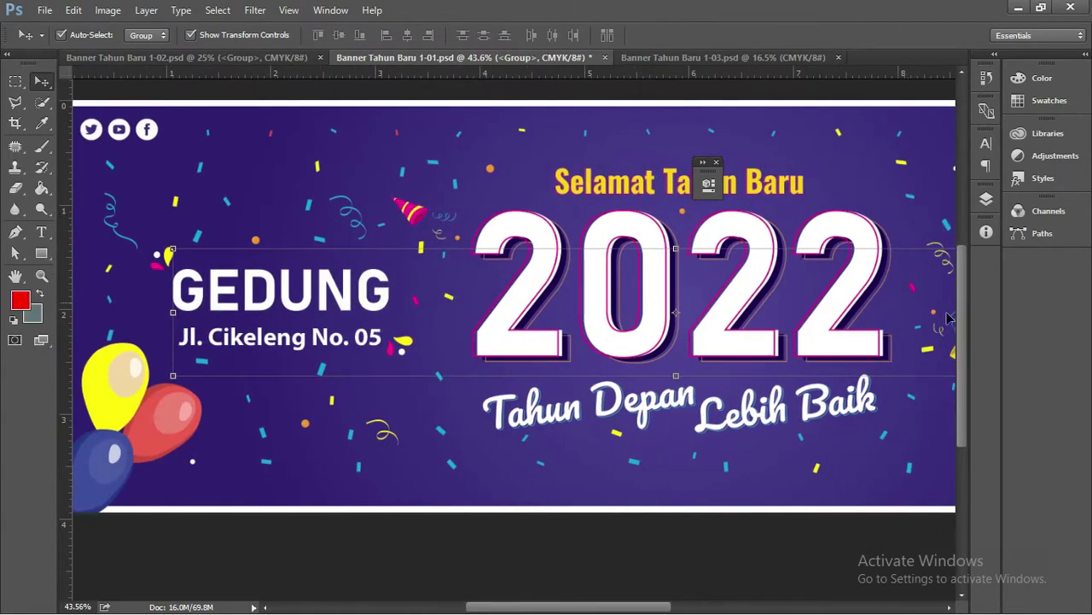
Ungroup the <Group> layer to expose Lorem ipsum, Ayo Gabung, Rectangle and 31 DES
click(986, 199)
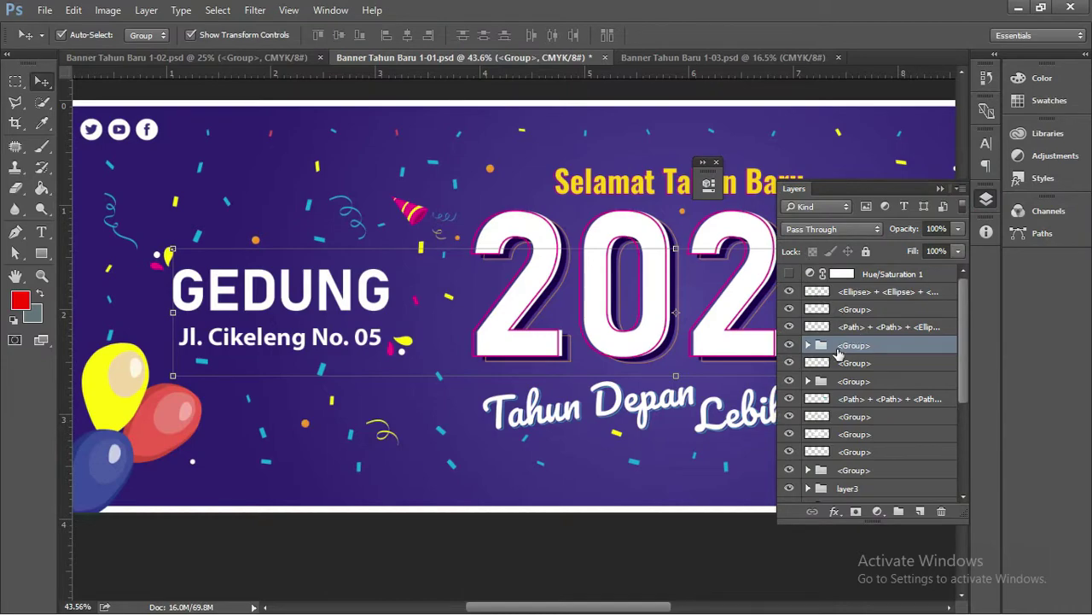
right_click(836, 352)
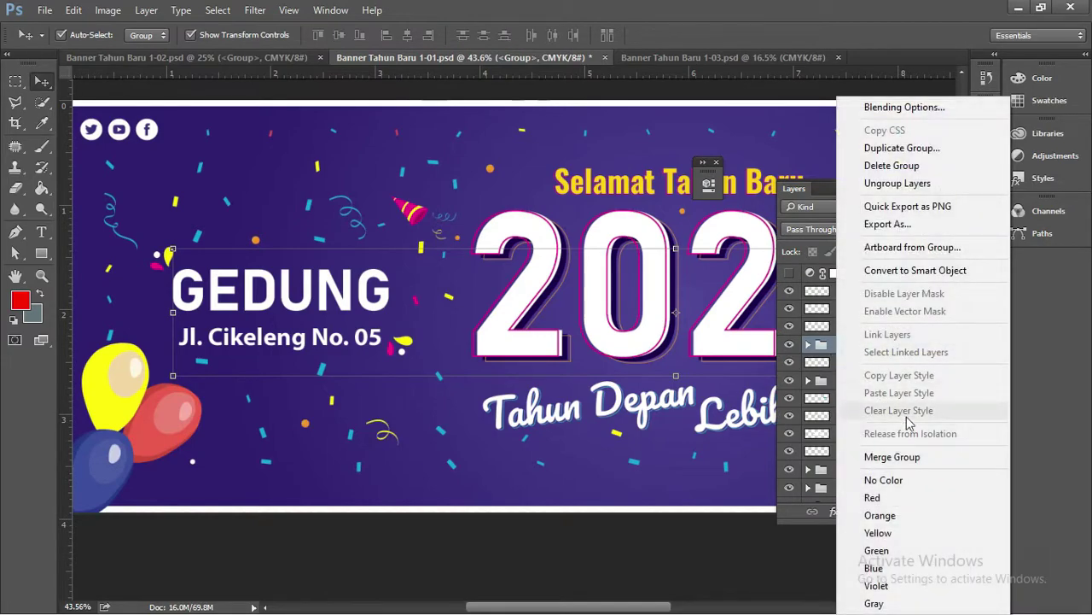
click(897, 182)
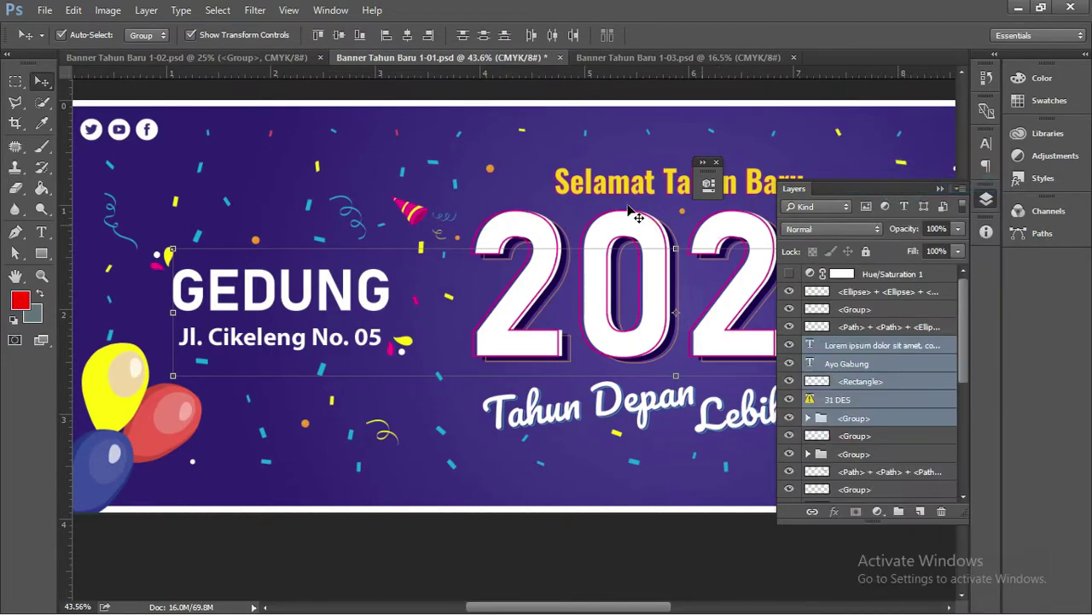
click(550, 169)
scroll(550, 169, down, 1)
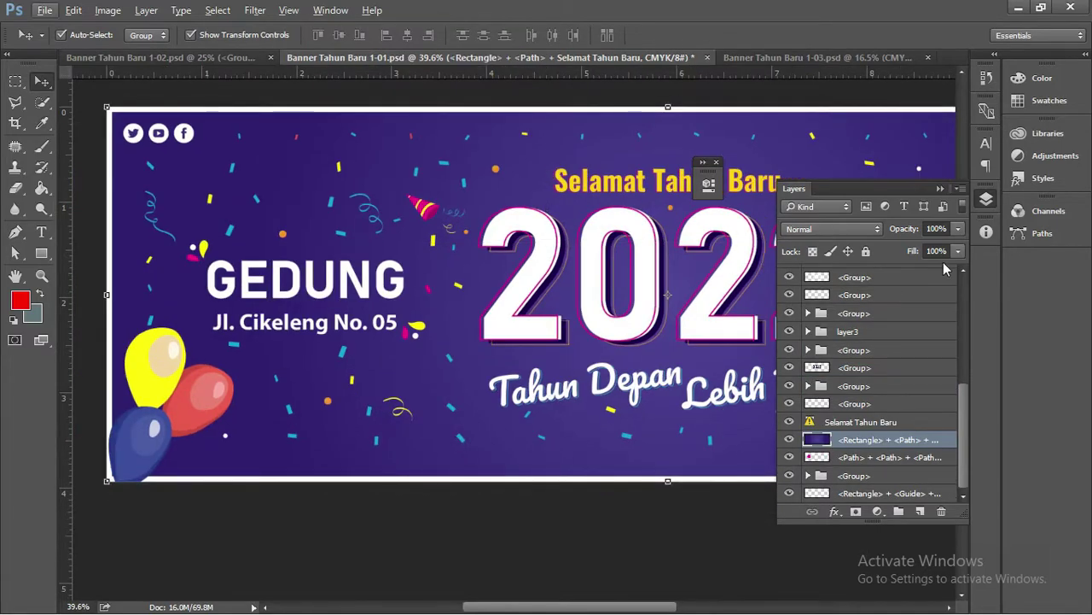
click(938, 186)
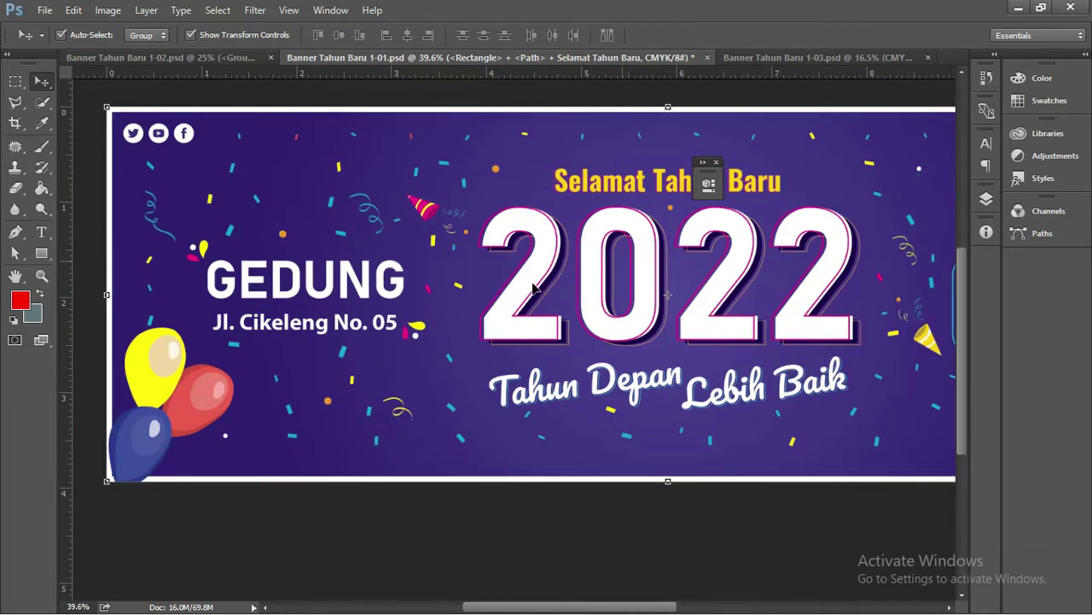
Start editing the GEDUNG text and accept the missing-font warning
key(t)
click(368, 282)
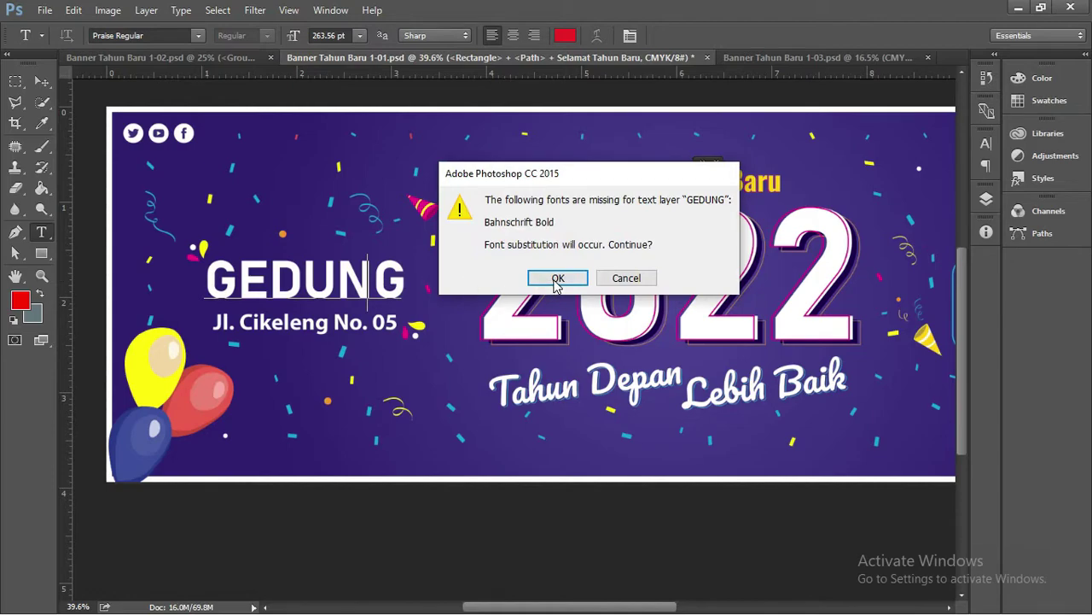
drag(573, 175, 540, 172)
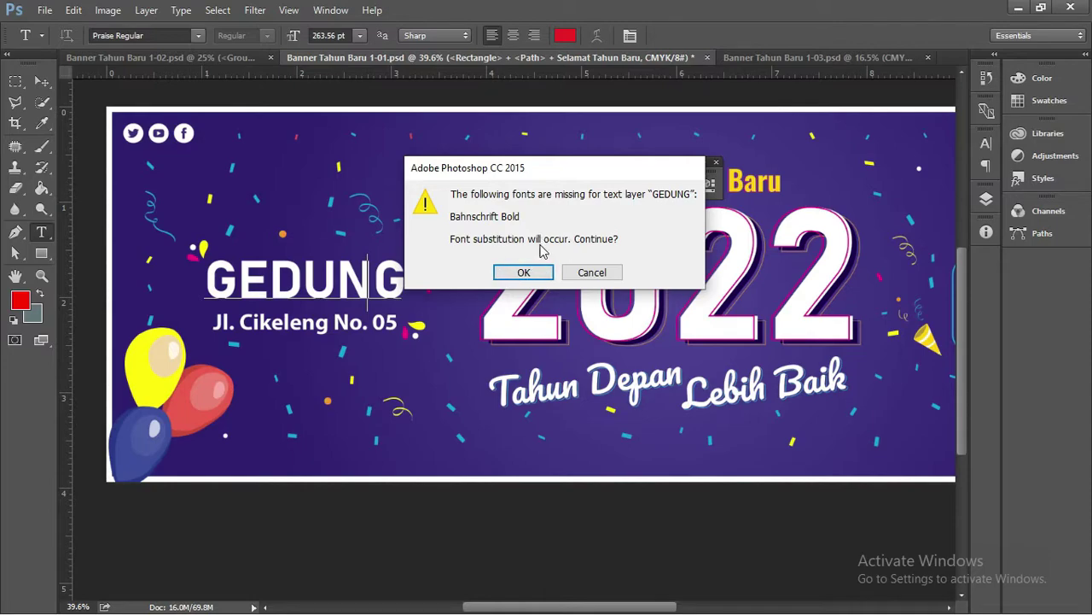
click(524, 273)
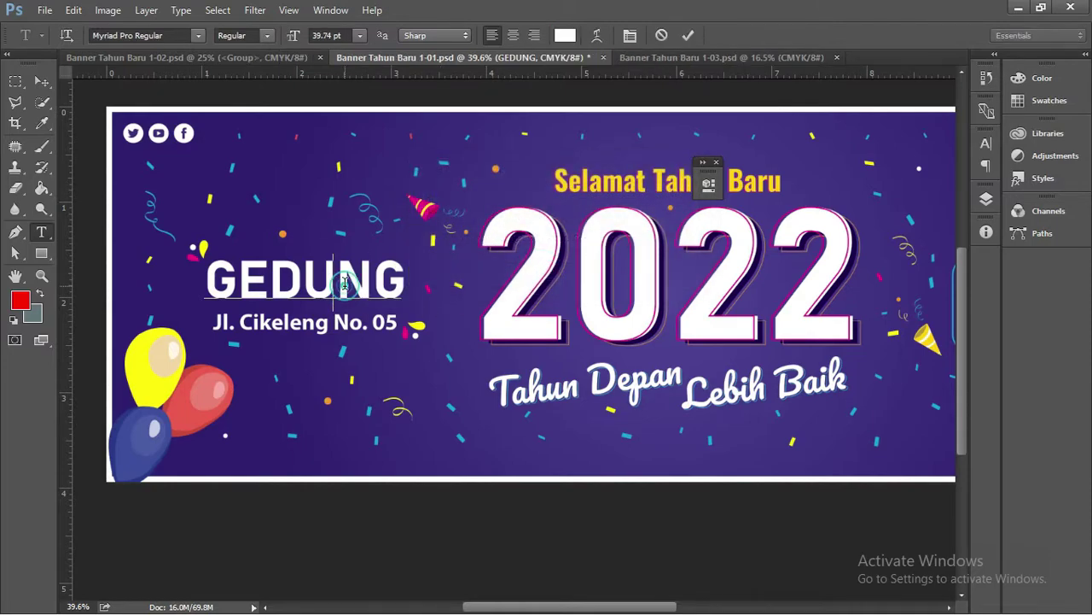
Set the GEDUNG word to Bahnschrift Regular and commit the edit
double_click(345, 284)
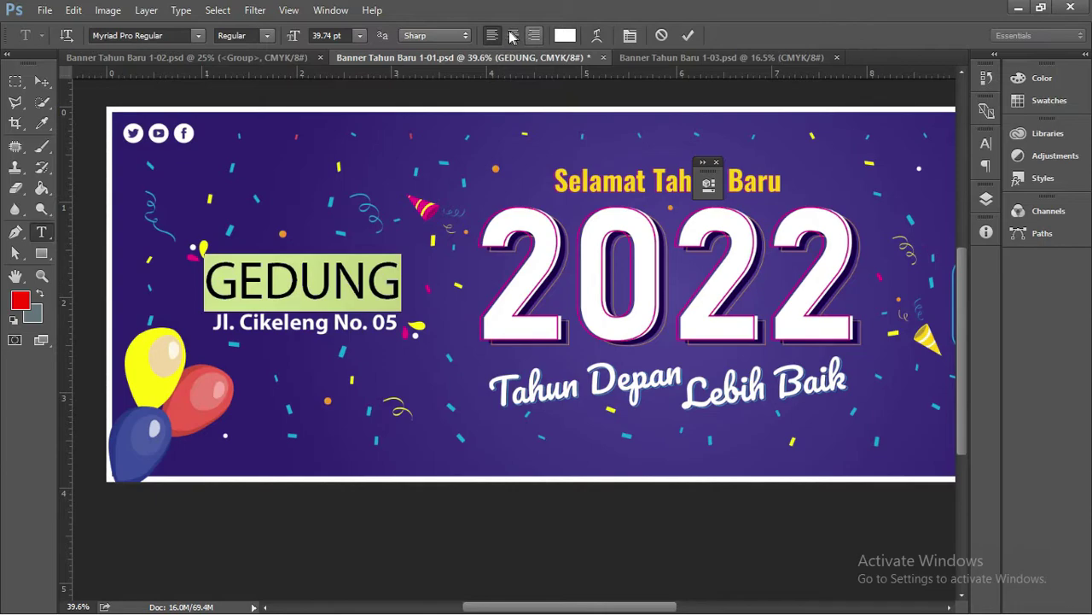
click(138, 34)
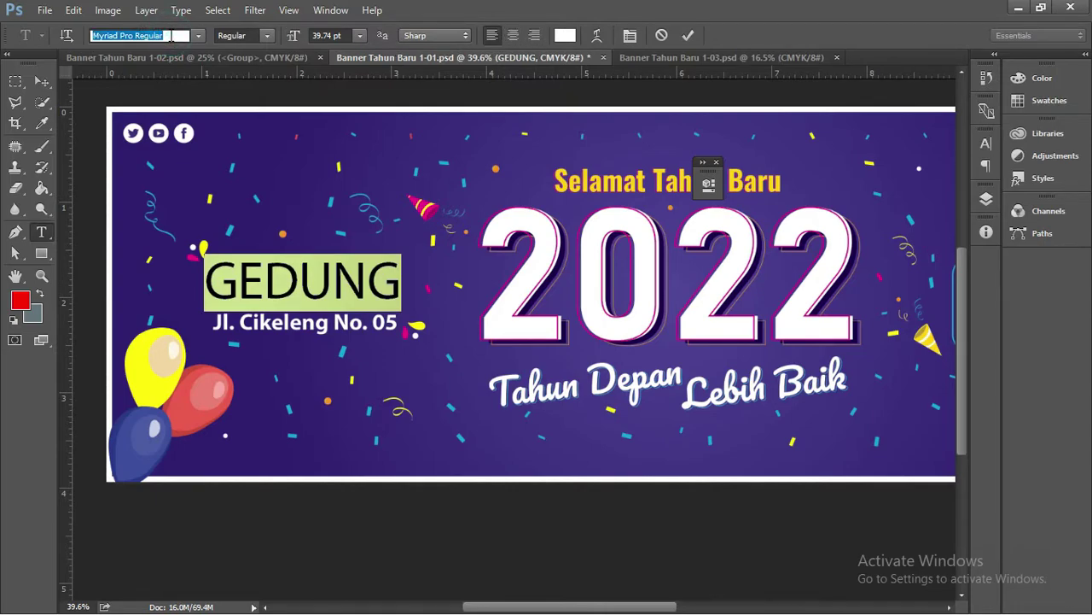
text(BAH)
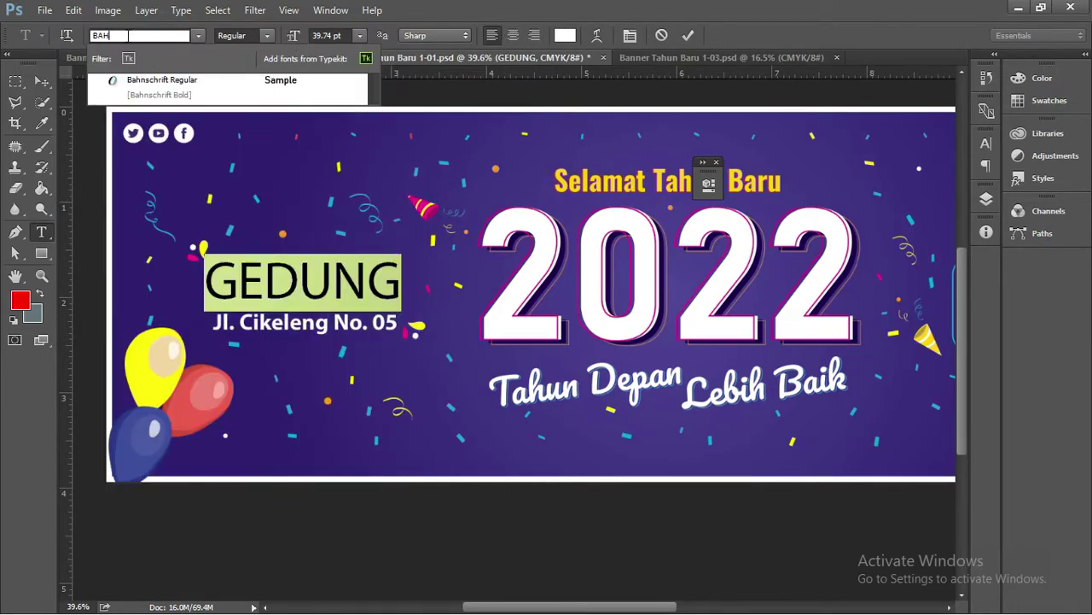
click(154, 82)
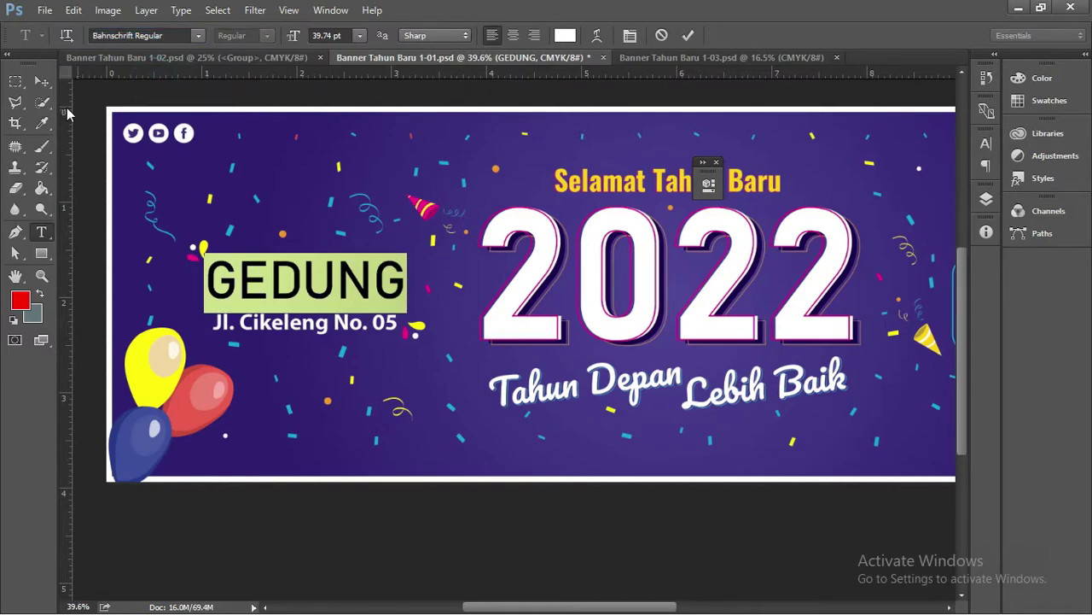
click(41, 81)
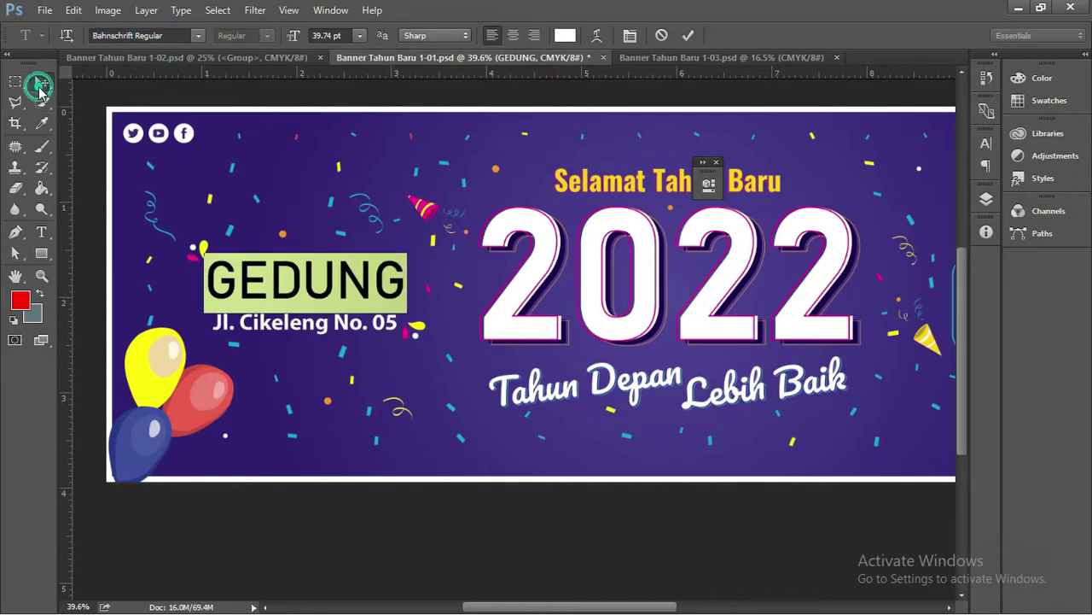
click(345, 329)
scroll(346, 331, down, 1)
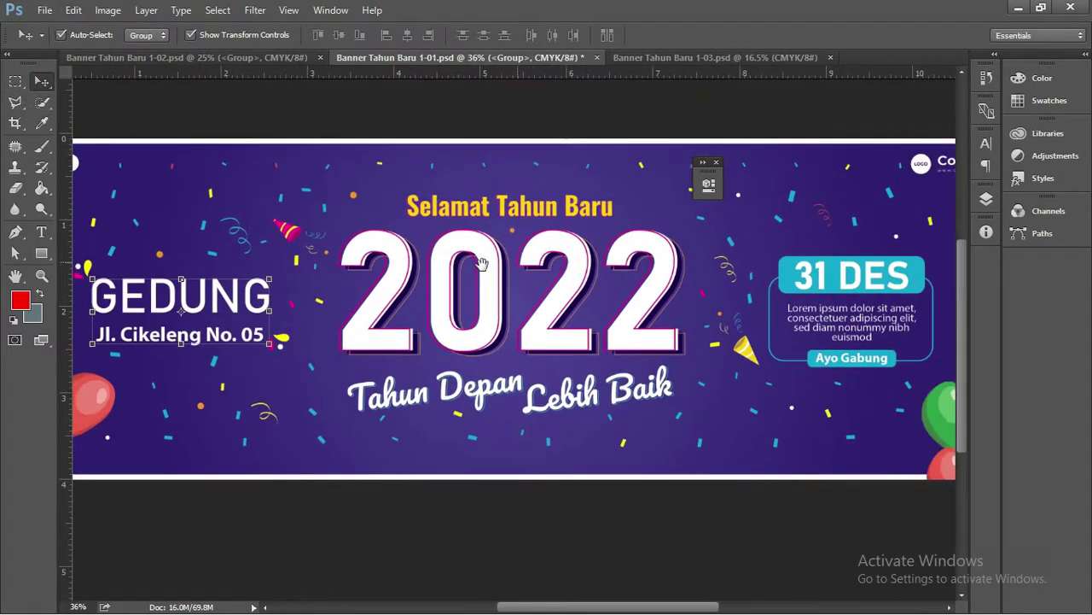
drag(600, 253, 491, 267)
scroll(491, 267, up, 2)
key(alt)
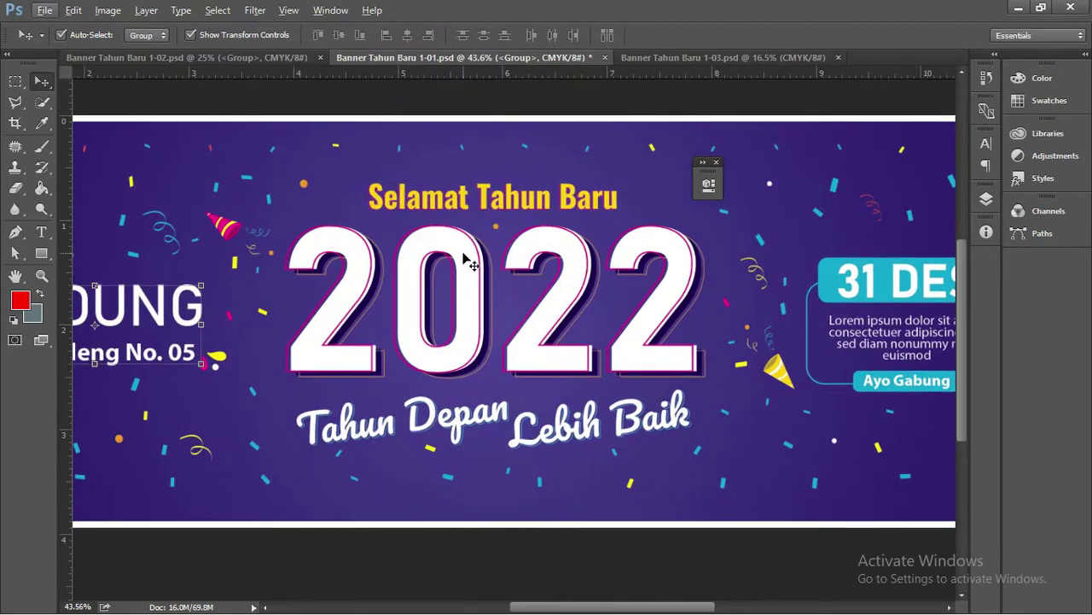
click(463, 251)
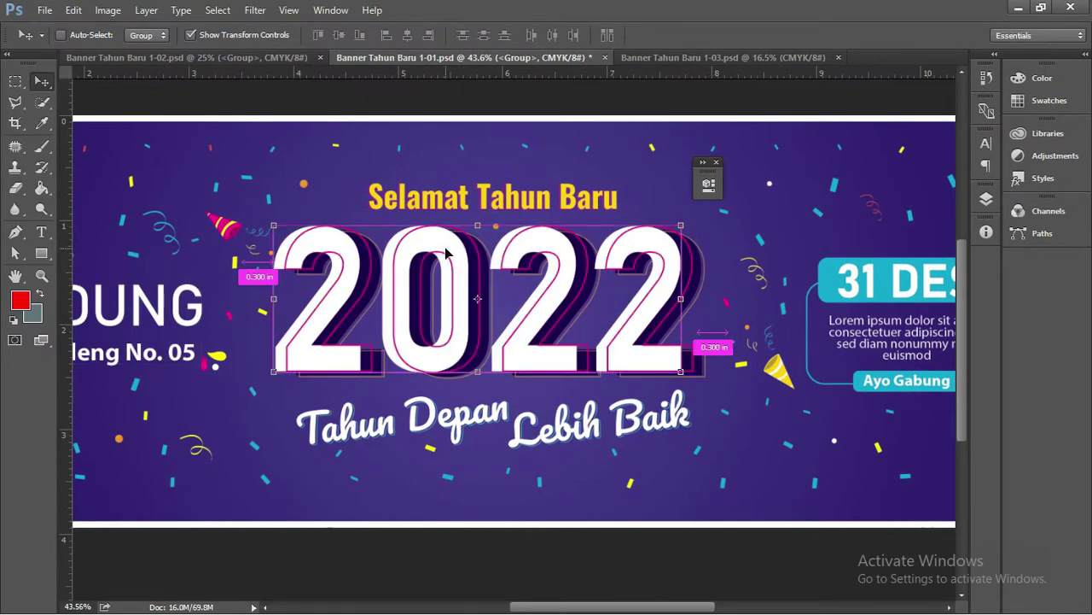
right_click(447, 253)
click(443, 238)
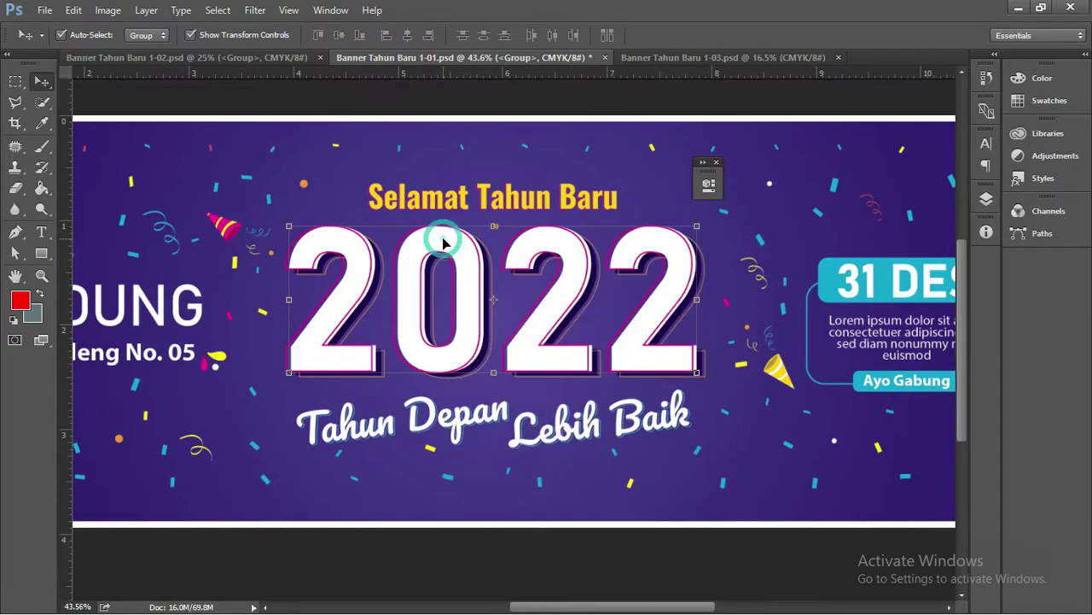
click(983, 198)
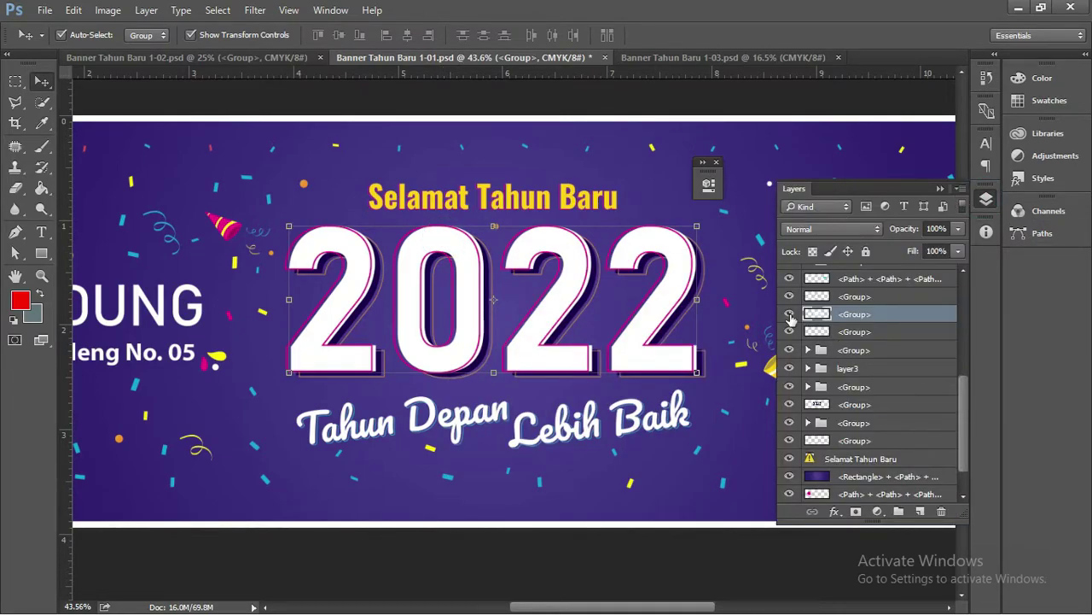
click(790, 314)
click(789, 314)
scroll(632, 271, up, 2)
scroll(641, 272, down, 1)
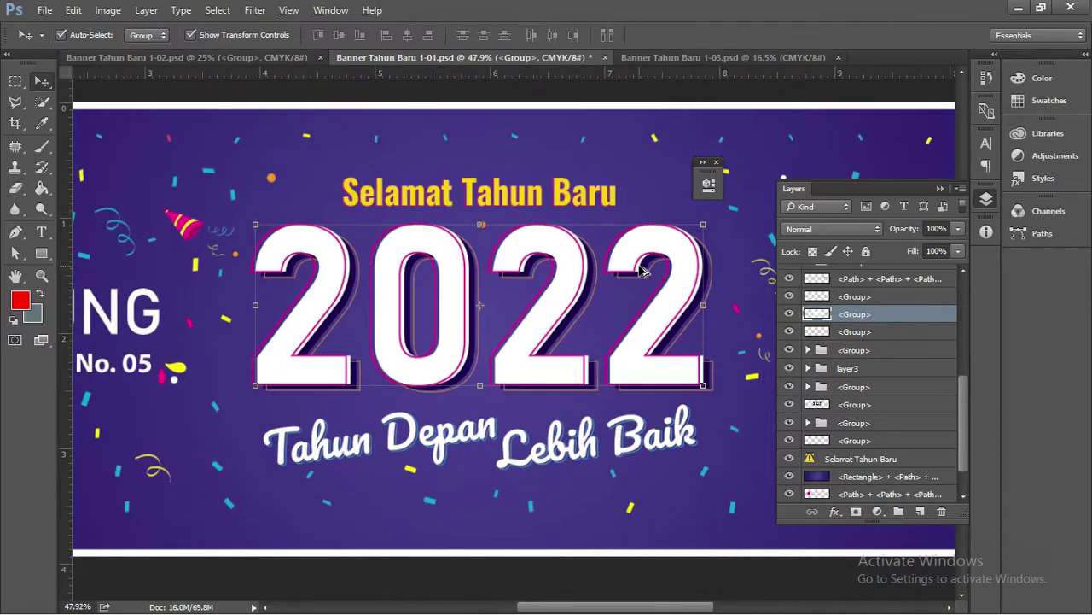
scroll(641, 271, down, 1)
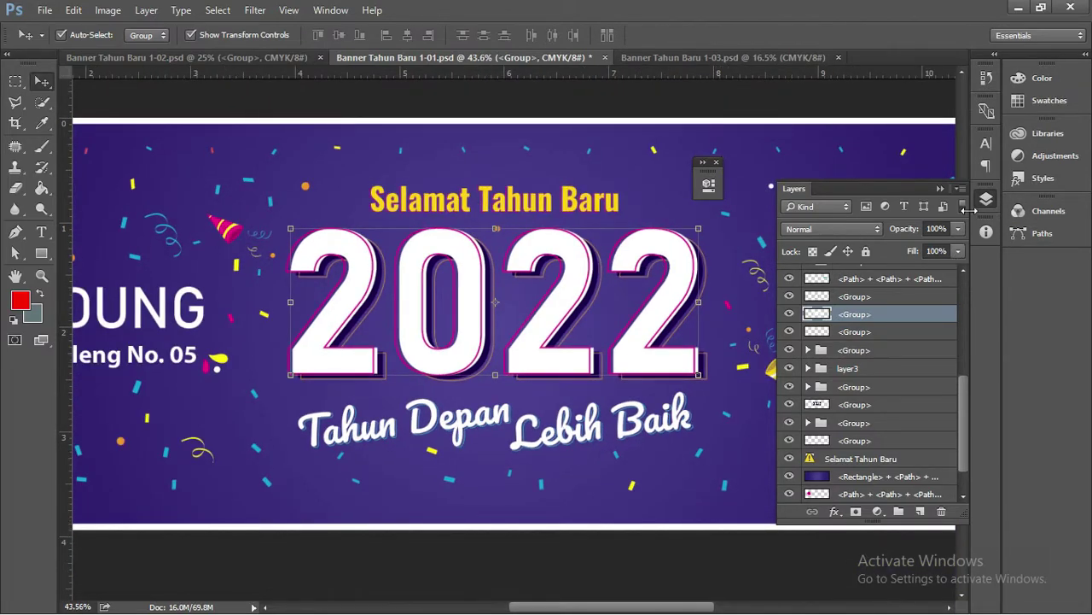
click(940, 188)
scroll(496, 232, up, 2)
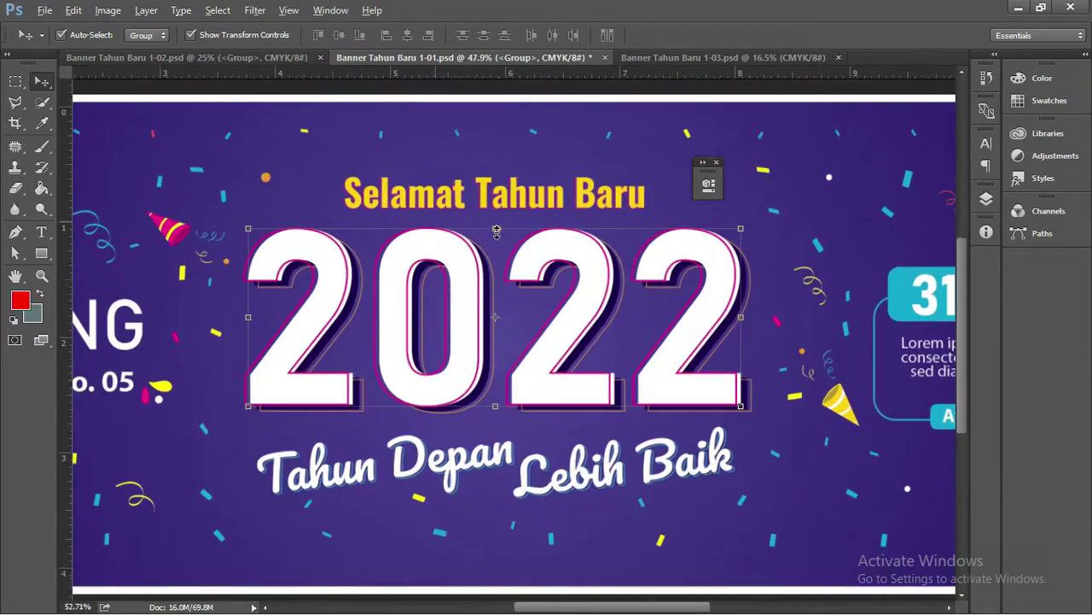
scroll(496, 232, down, 1)
scroll(499, 228, down, 3)
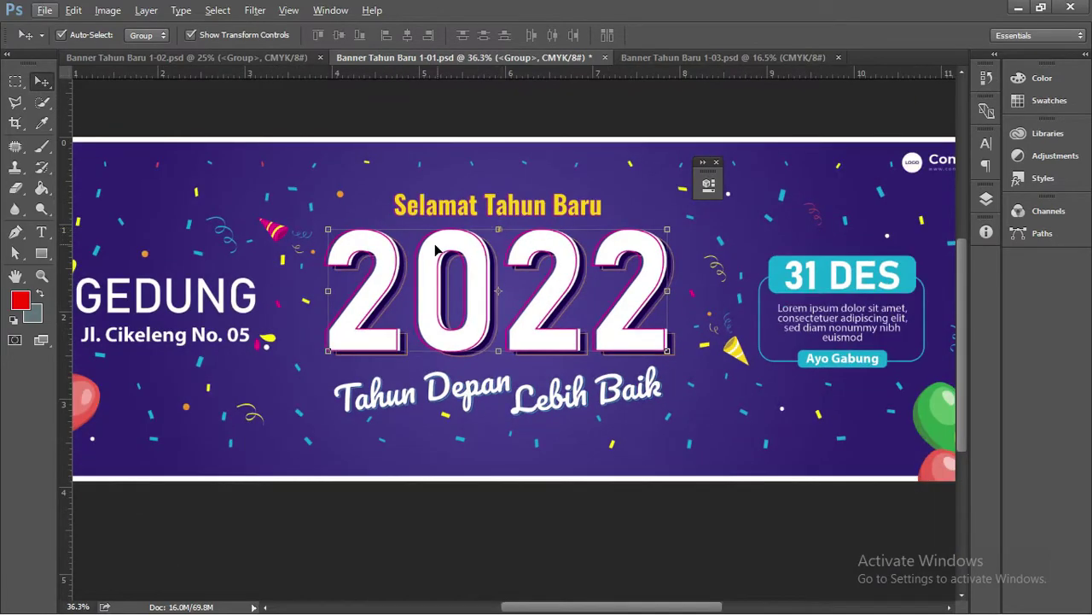
scroll(490, 222, up, 1)
scroll(488, 220, down, 1)
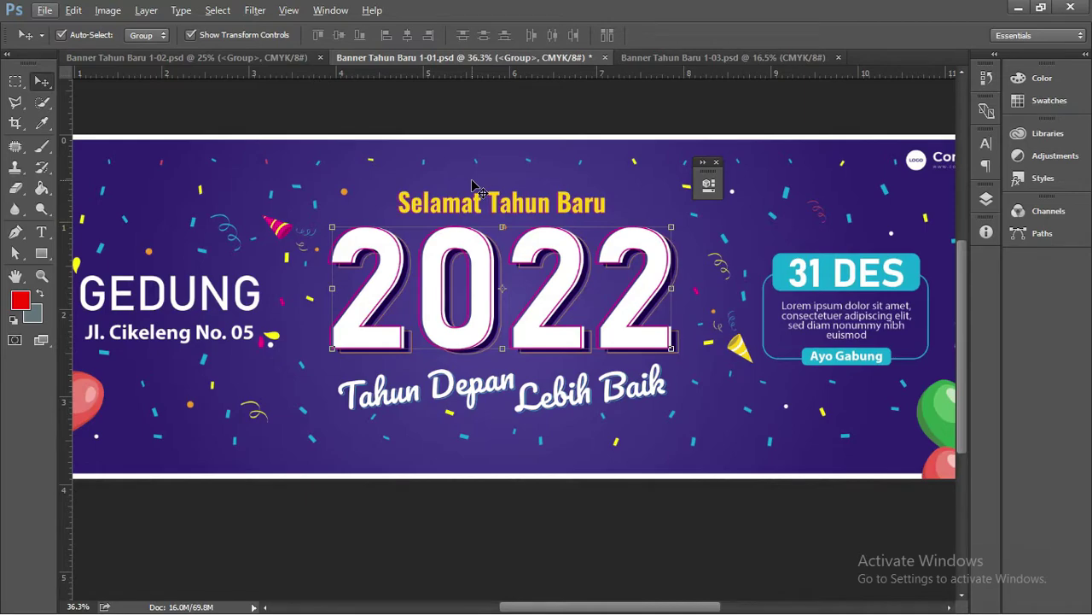
key(ctrl)
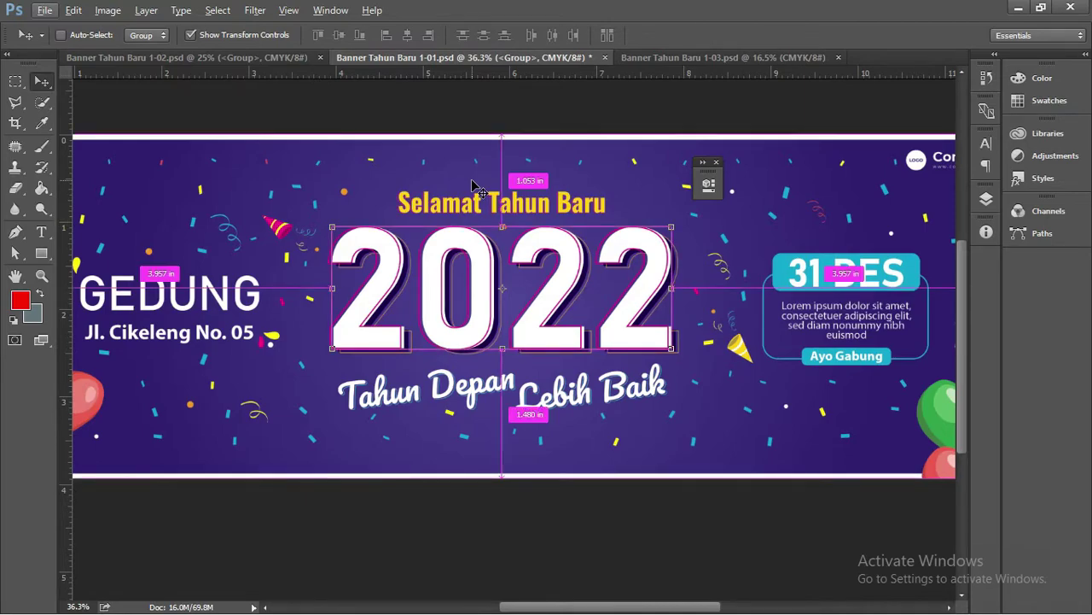
Create a new empty layer named Layer 1 with Ctrl+Shift+N
key(ctrl+shift+n)
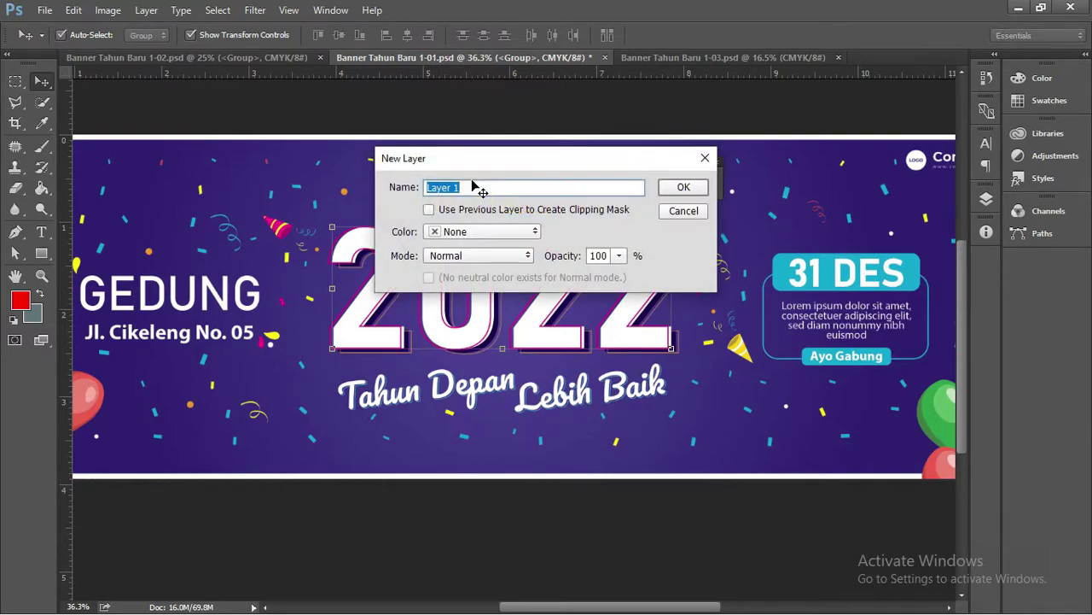
click(683, 186)
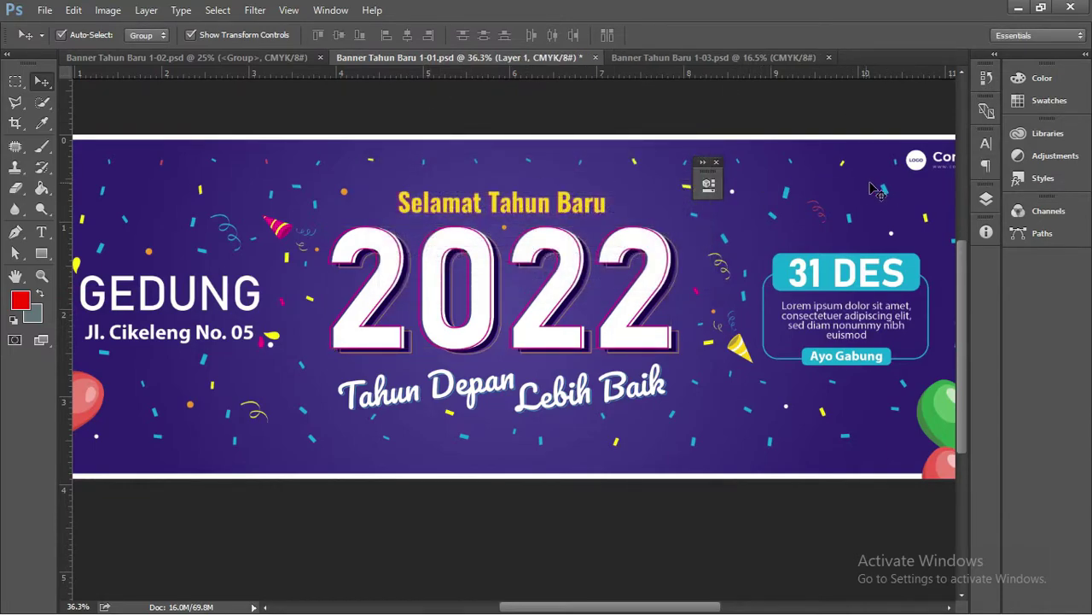
scroll(476, 282, up, 3)
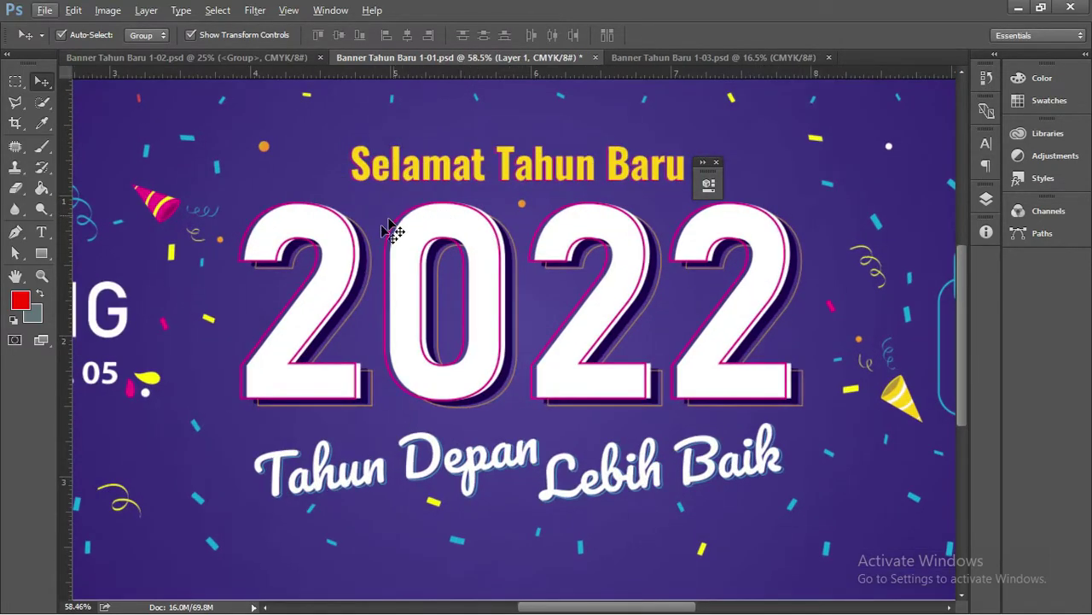
scroll(478, 209, down, 3)
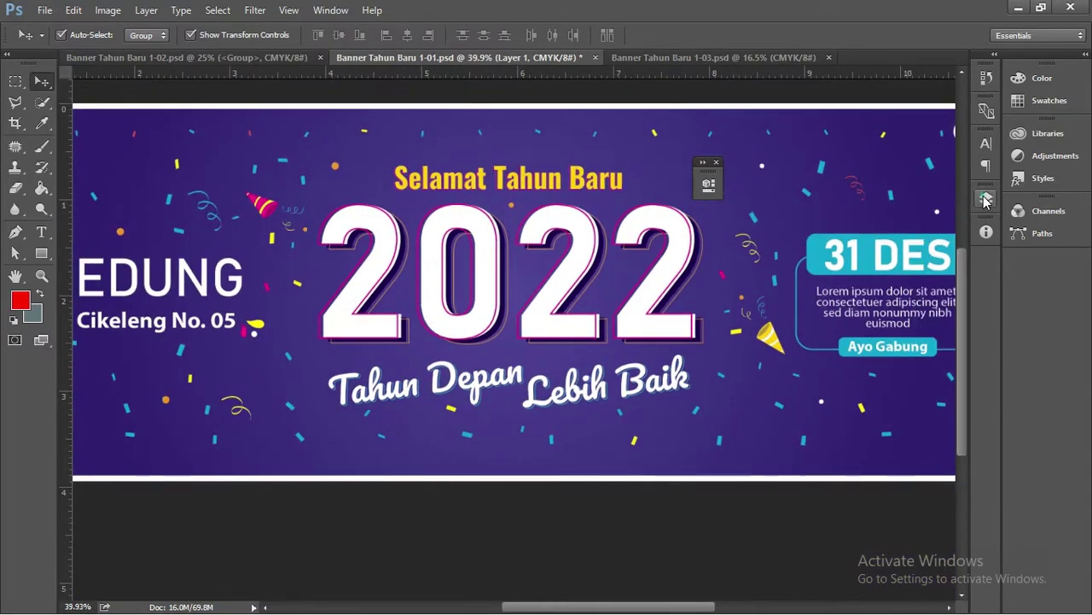
Bring Layer 1 to the top of the stack, above Hue/Saturation 1
click(987, 199)
scroll(848, 311, up, 3)
scroll(847, 311, up, 2)
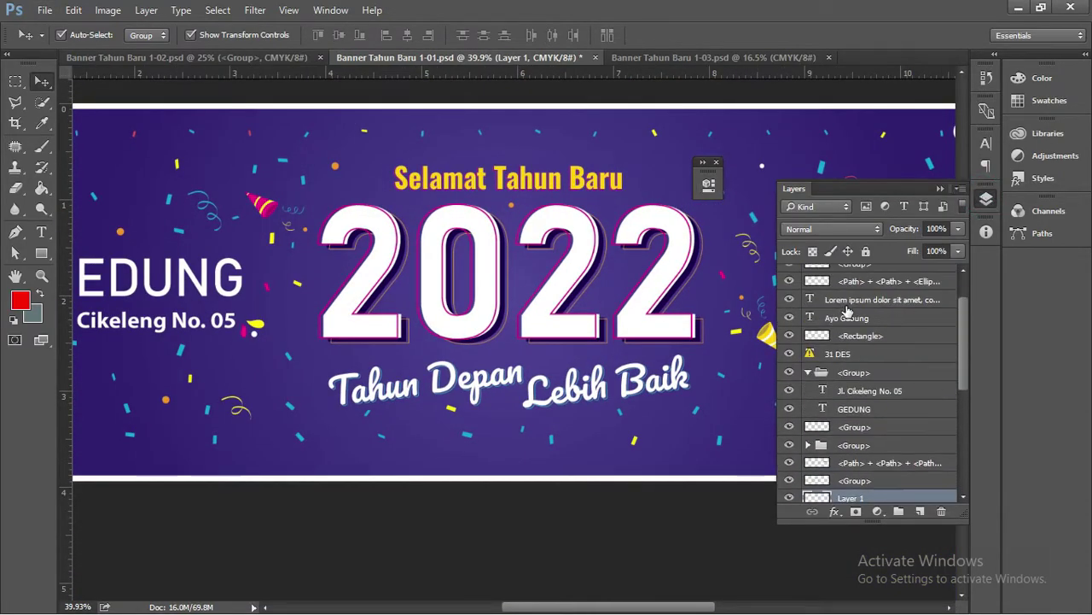
scroll(862, 367, down, 2)
scroll(891, 438, down, 2)
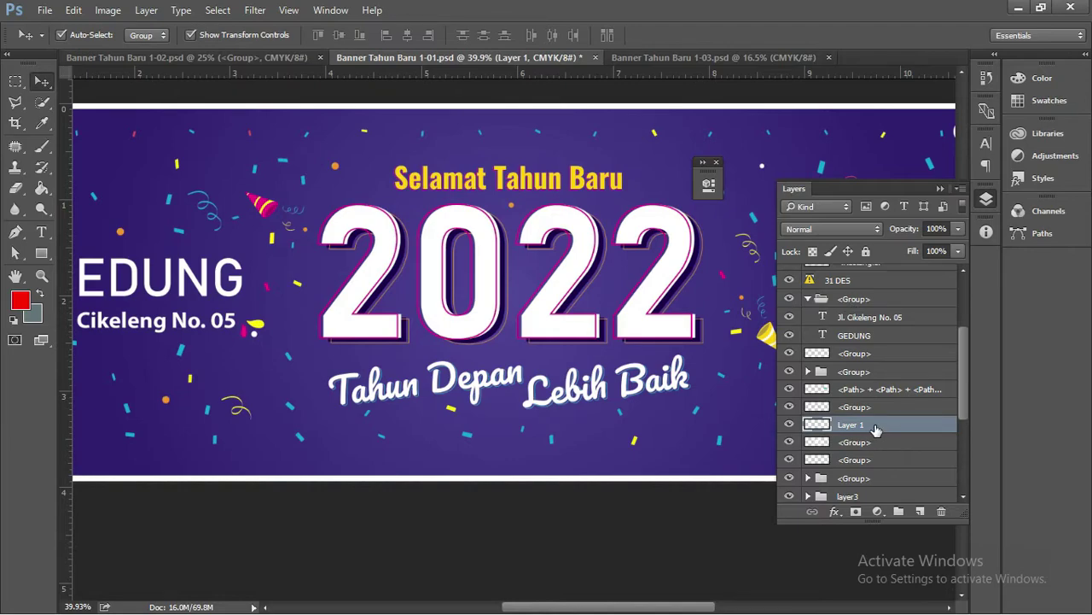
key(ctrl+shift+bracketright)
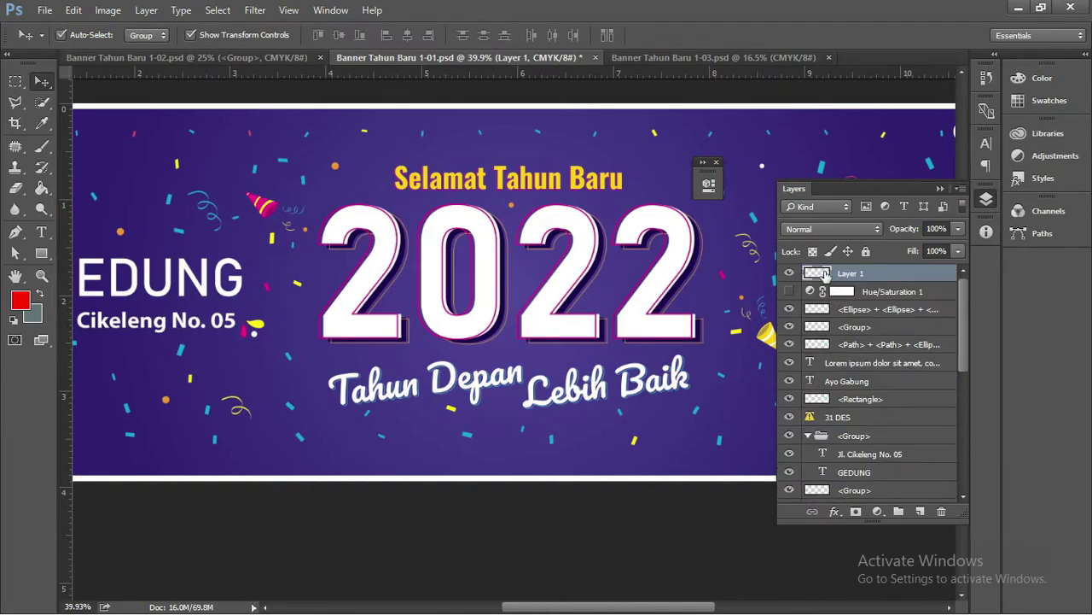
Sample the banner's deep purple and paint-bucket fill Layer 1 with it
click(41, 299)
key(i)
click(120, 152)
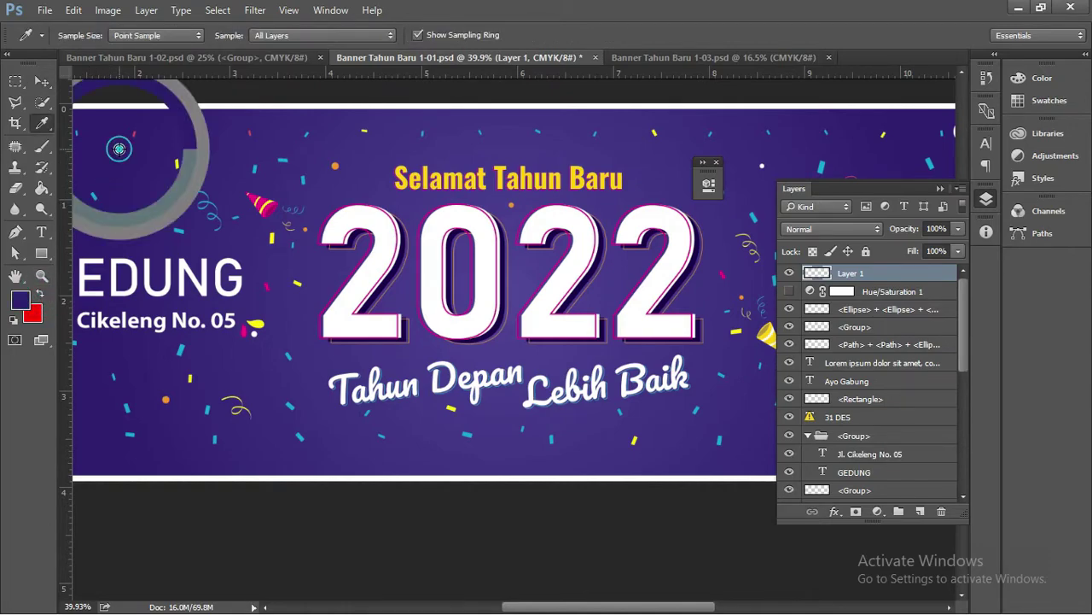
key(g)
click(272, 254)
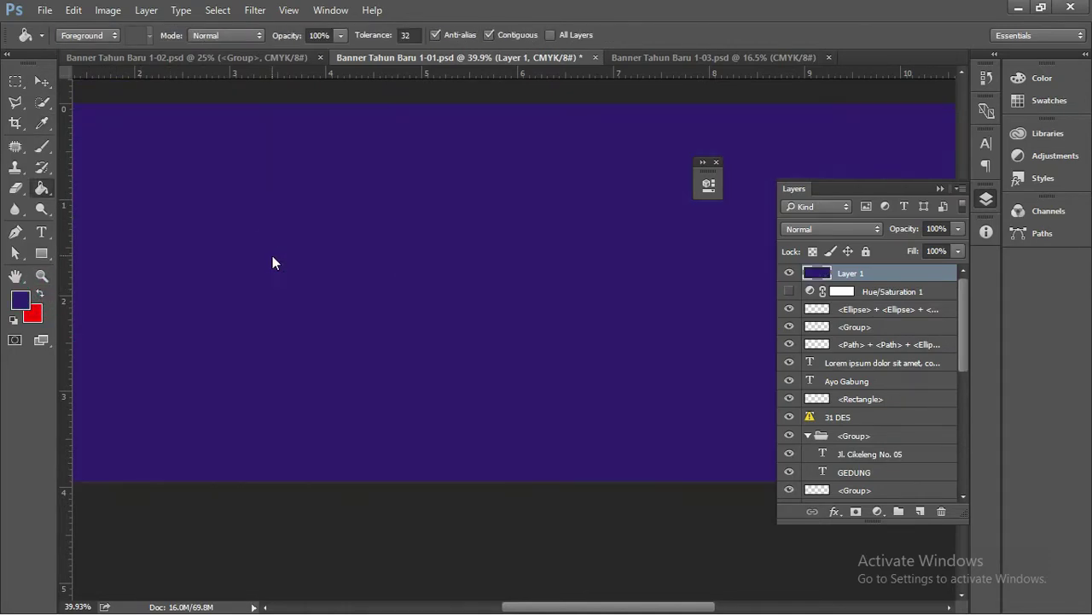
Check beneath Layer 1, close the Layers panel and dock the floating panel
click(42, 81)
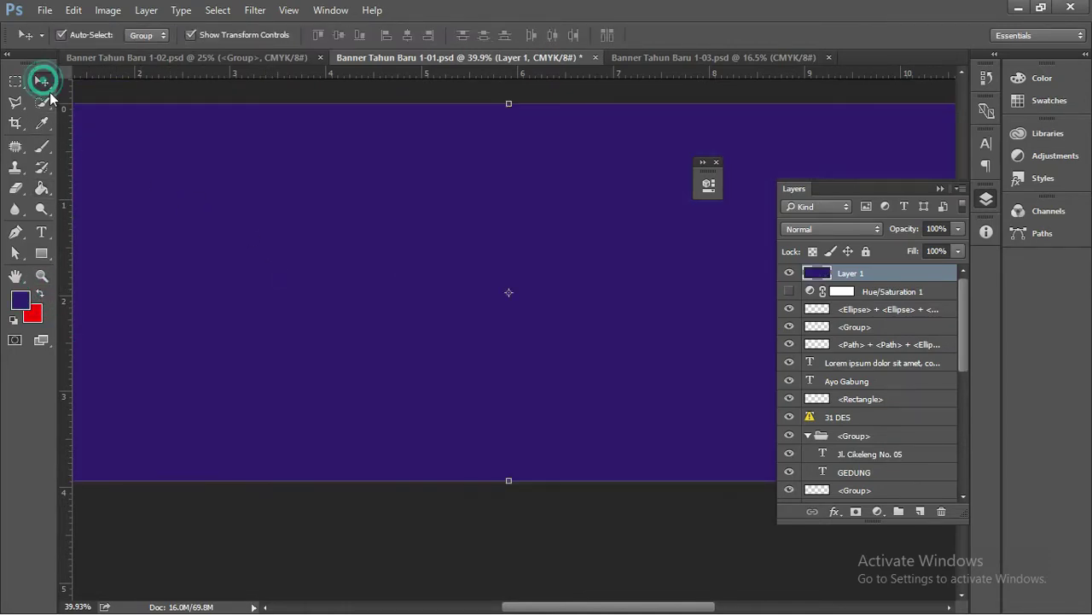
click(790, 273)
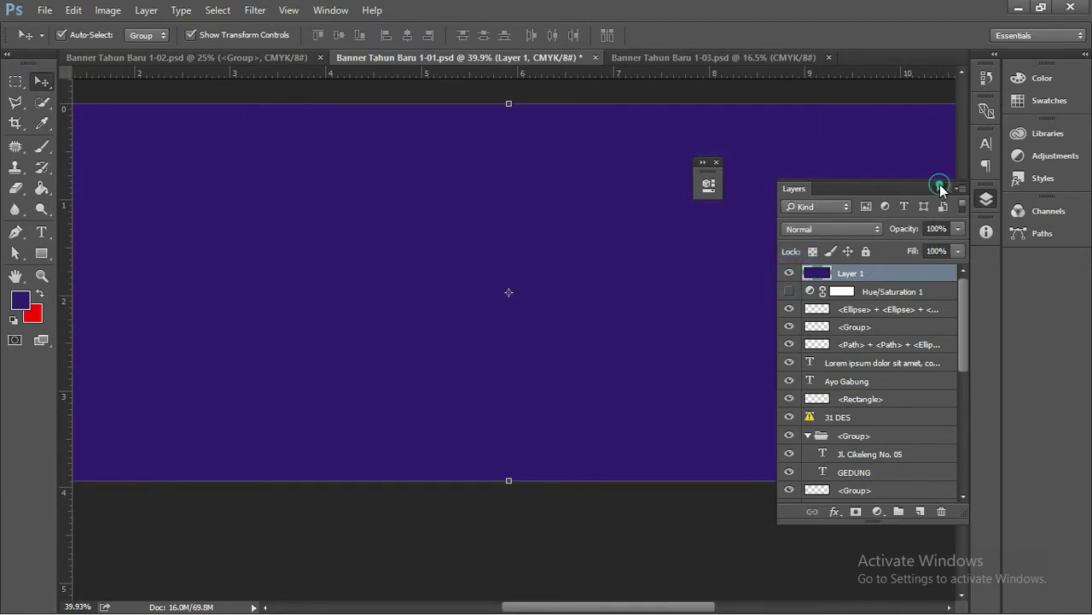
click(941, 187)
mouse_move(709, 171)
mouse_down()
mouse_move(930, 190)
mouse_move(986, 219)
mouse_up()
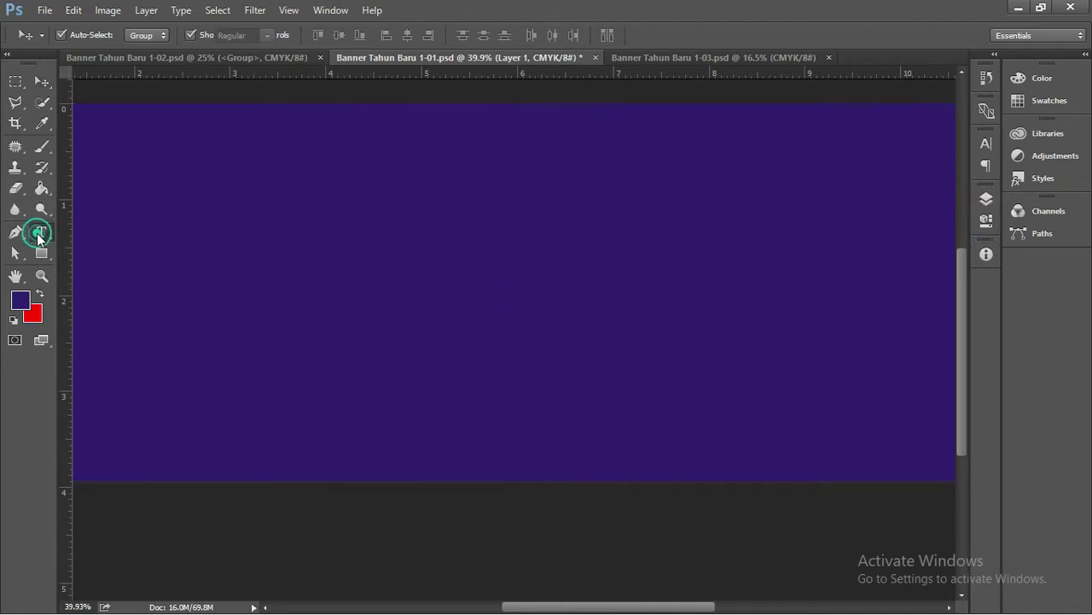
Dismiss the missing-fonts alert and make Layer 1 the active layer
click(40, 231)
click(382, 282)
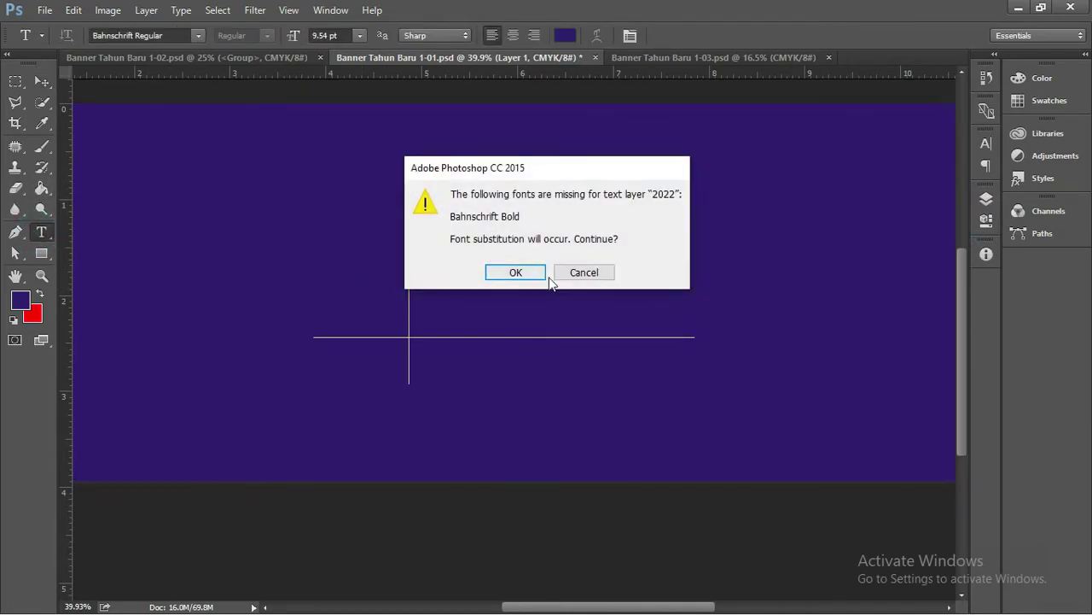
click(584, 272)
click(40, 80)
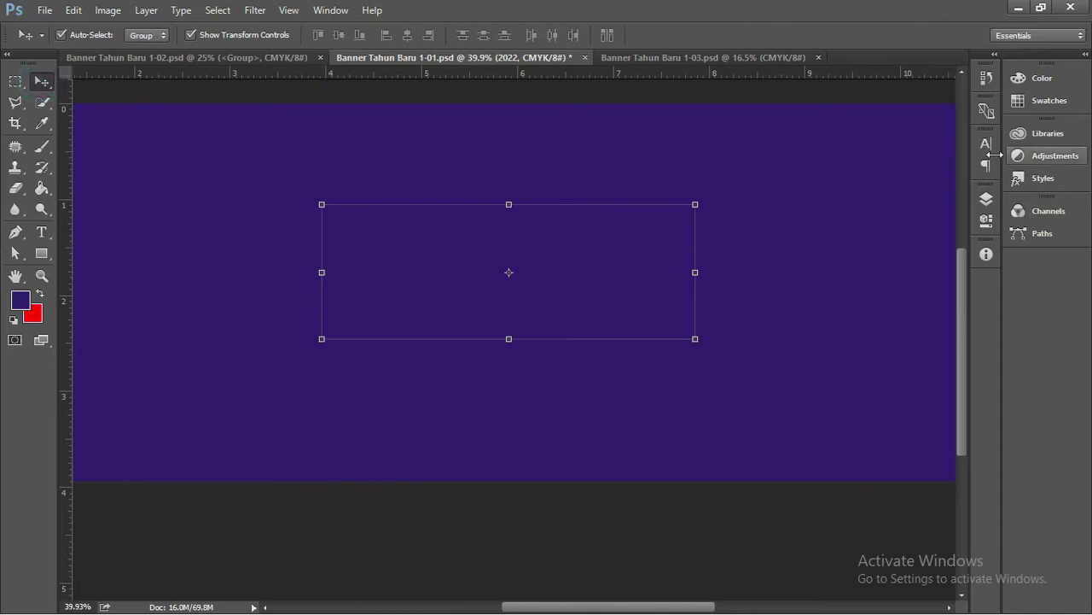
click(987, 199)
click(898, 277)
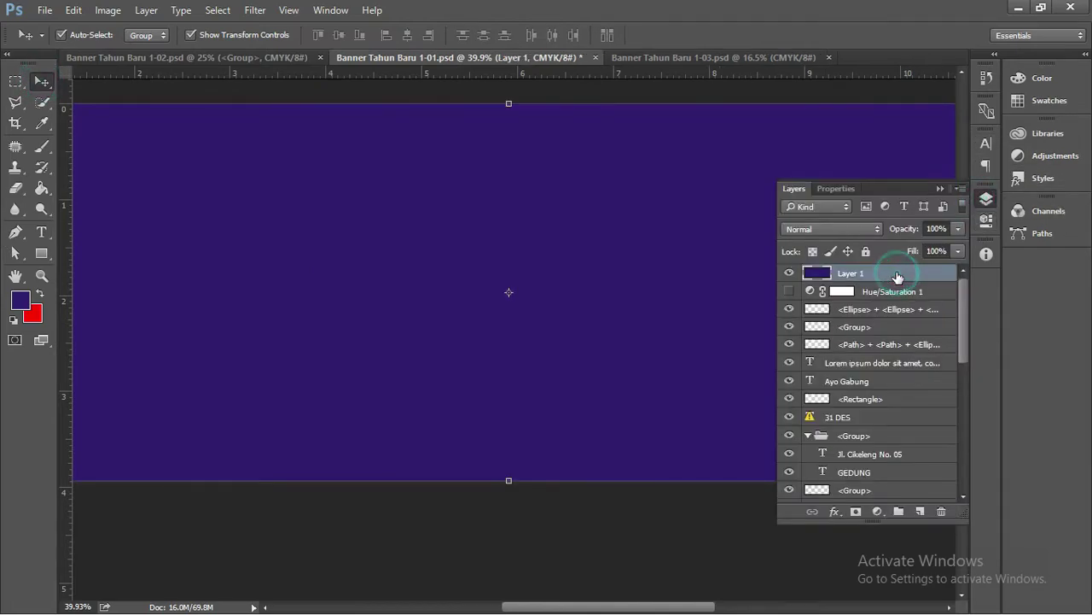
Add a white 2022 text line near the top-left of the banner
click(41, 232)
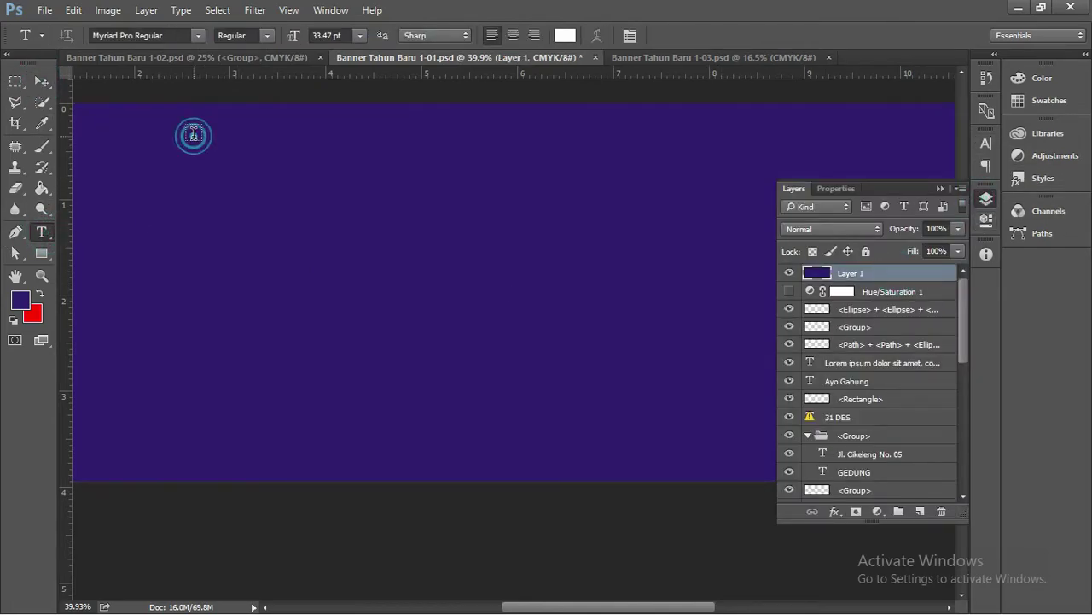
click(192, 135)
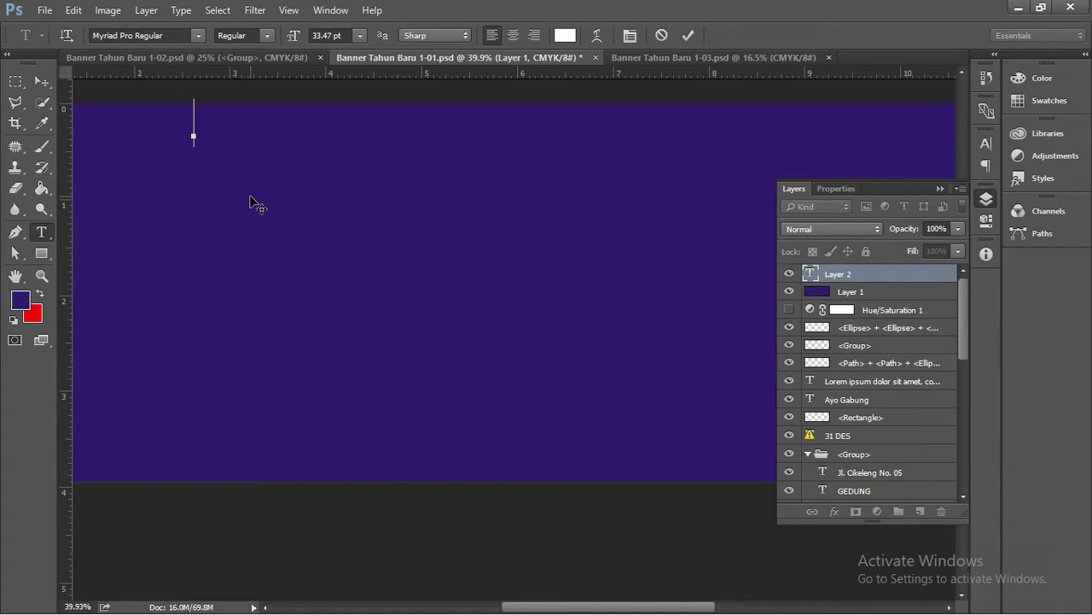
text(2021)
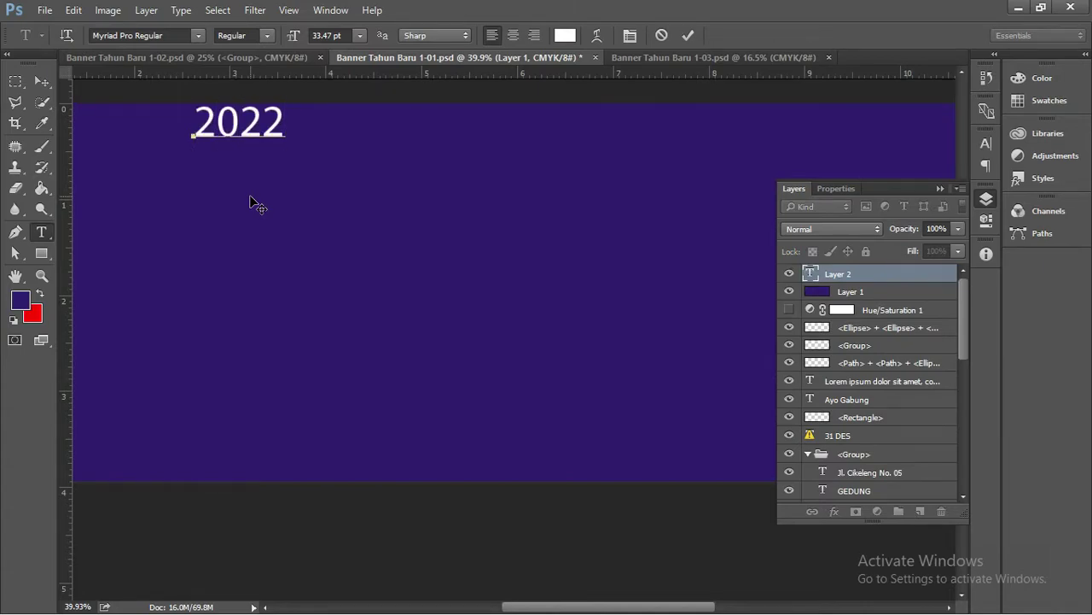
click(39, 78)
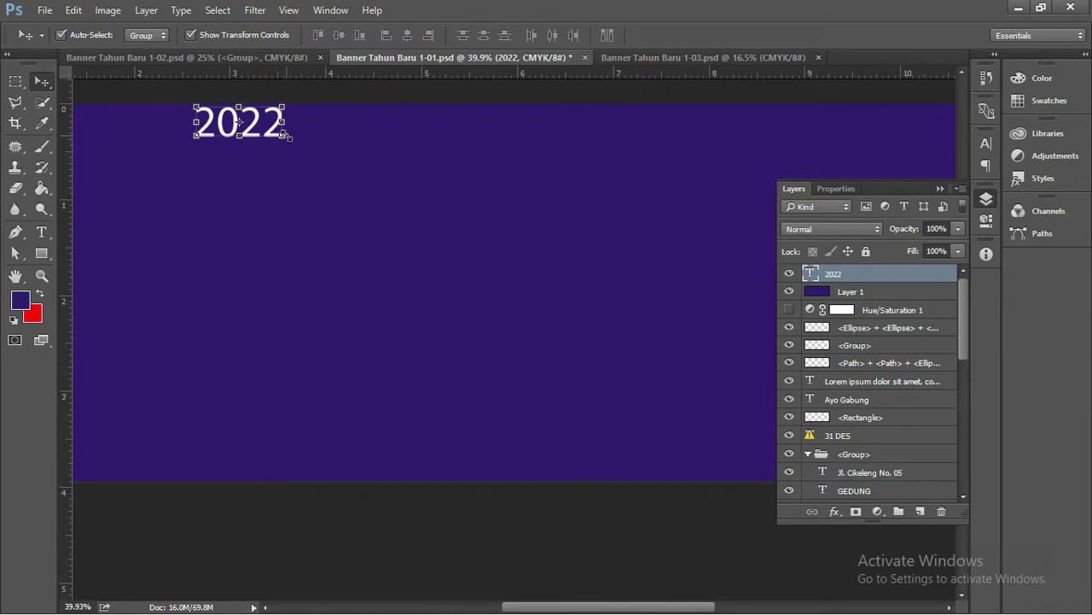
Scale the 2022 text proportionally to about 354% and centre it on the banner
drag(285, 123, 483, 244)
key(ctrl+z)
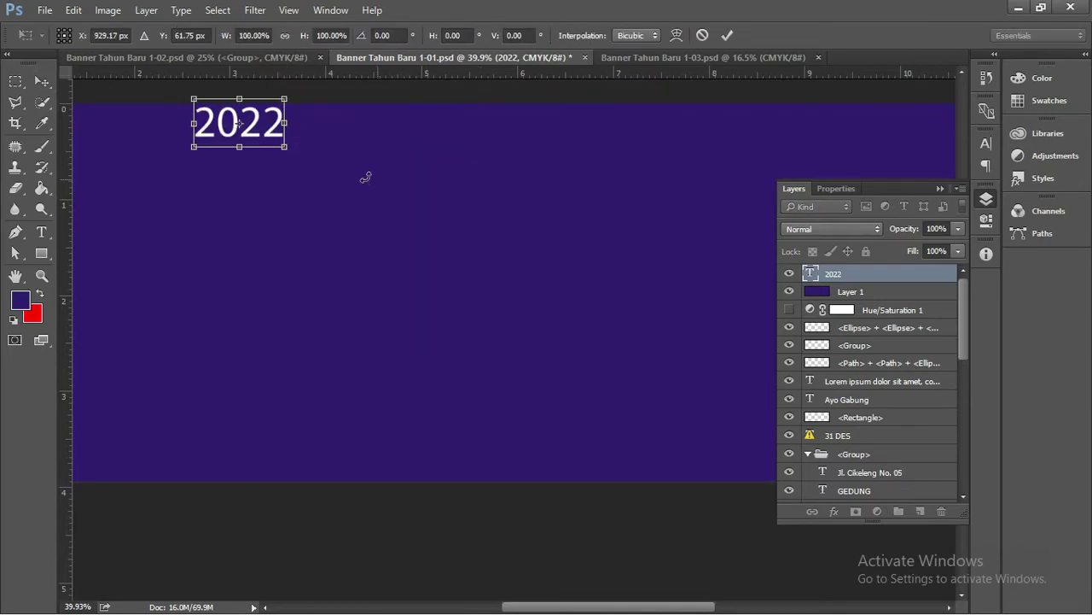
drag(285, 147, 482, 262)
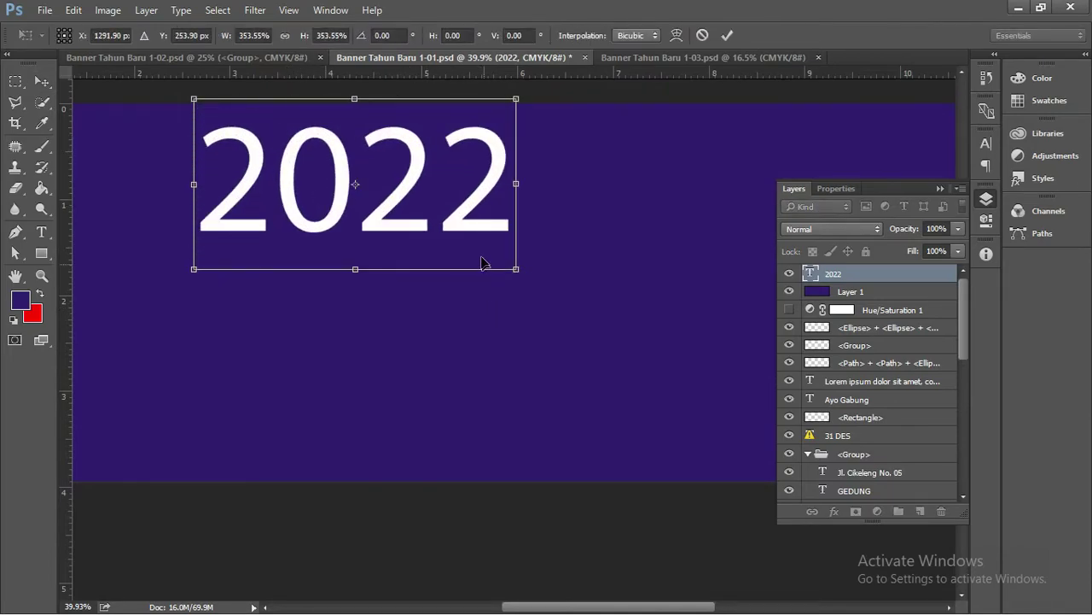
drag(456, 227, 579, 329)
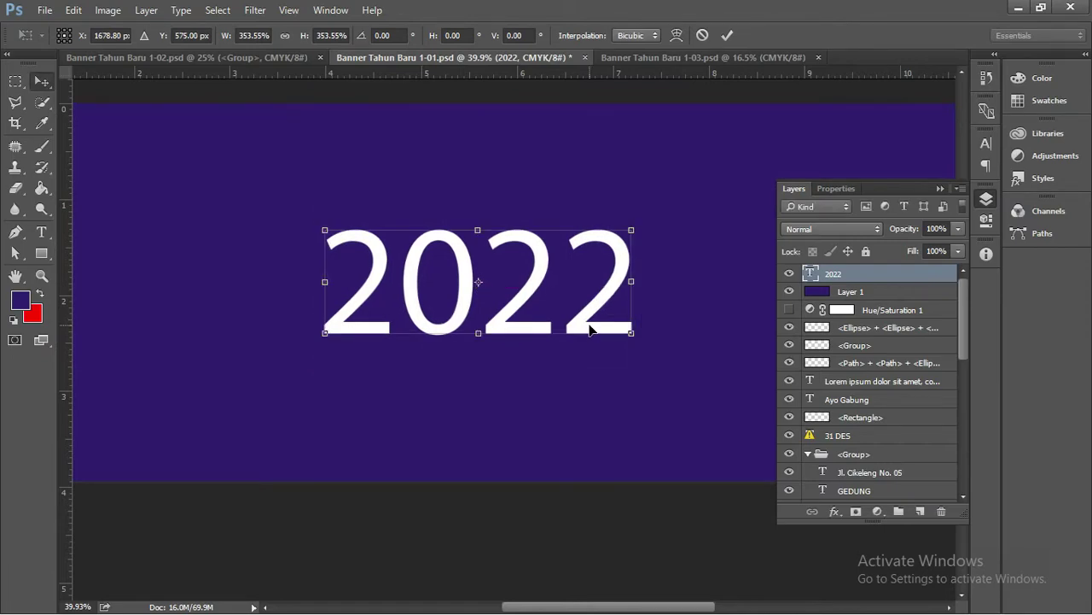
key(Return)
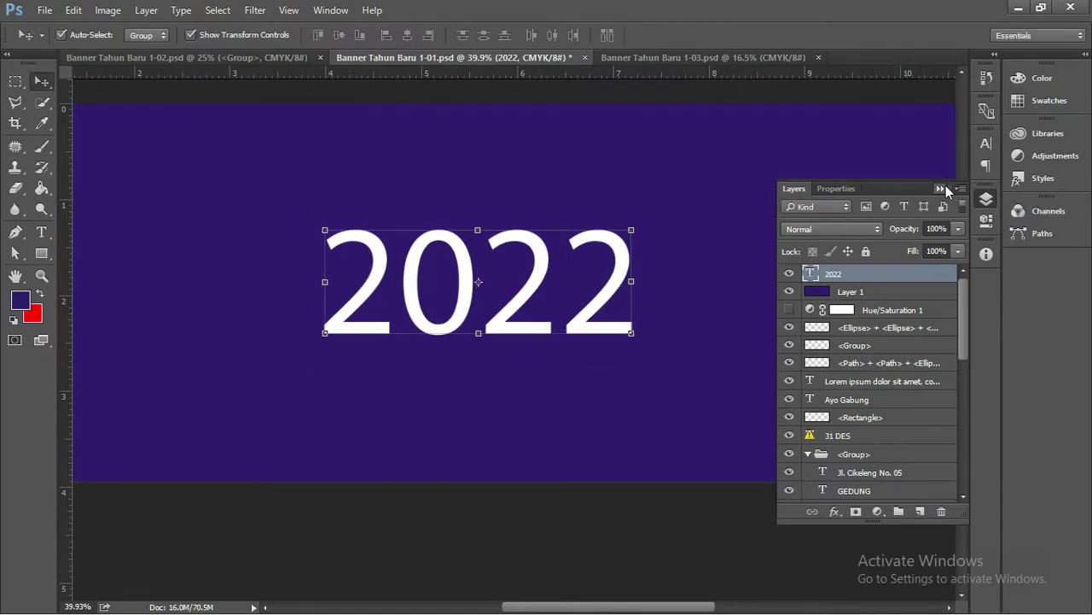
Change the 2022 title's font to Oswald SemiBold
click(940, 188)
key(t)
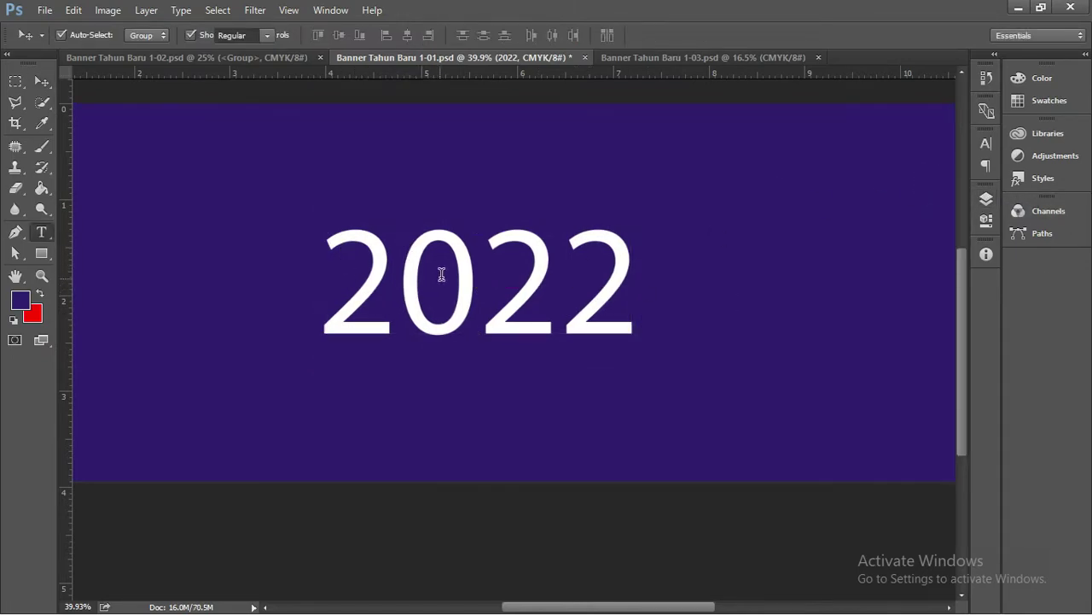
click(439, 276)
key(ctrl+a)
click(181, 34)
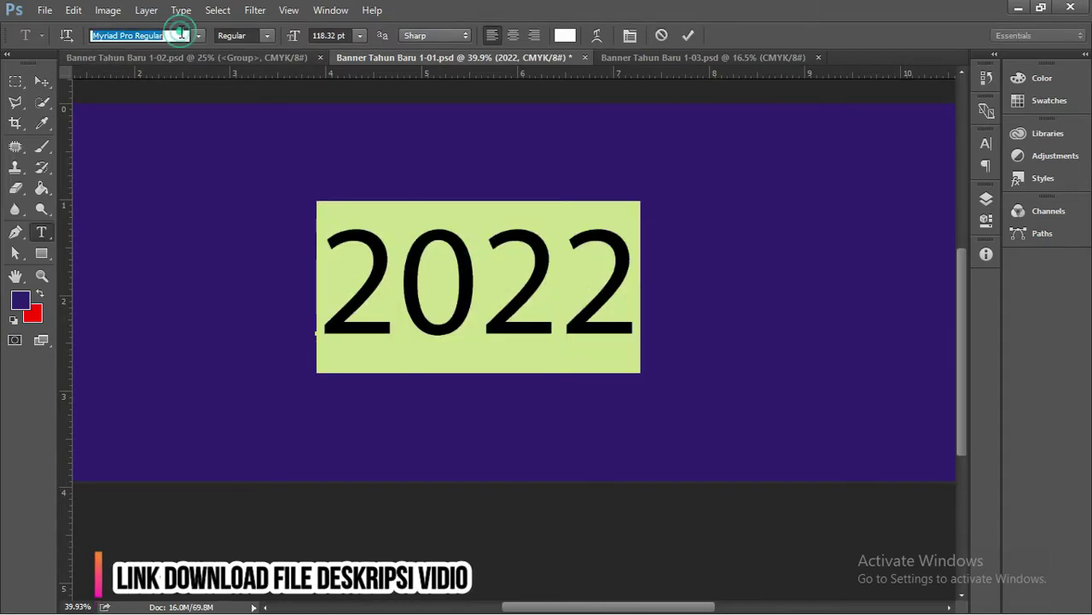
text(osw)
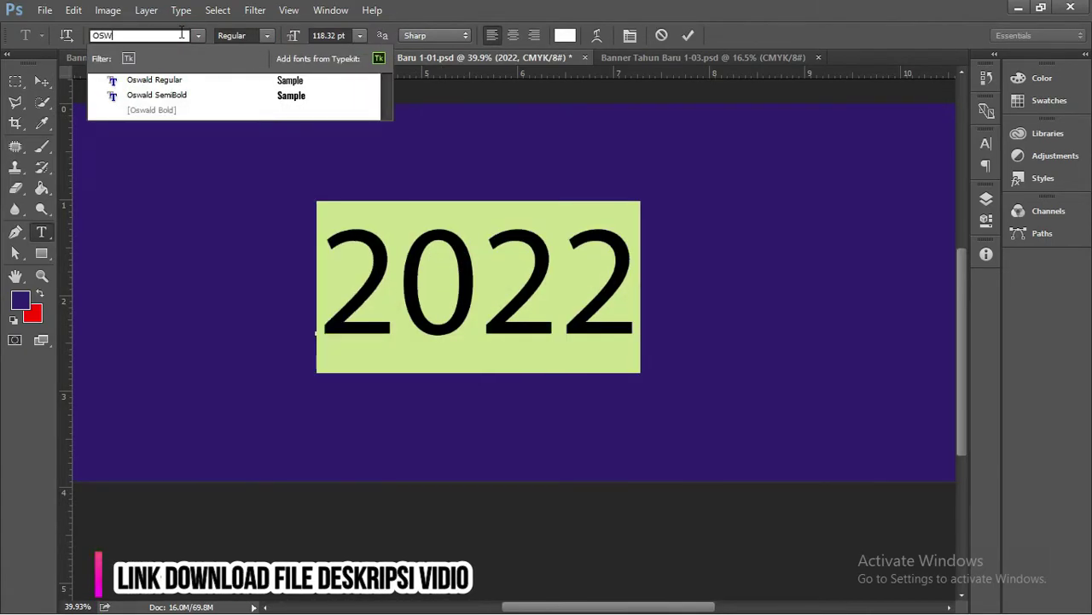
click(185, 99)
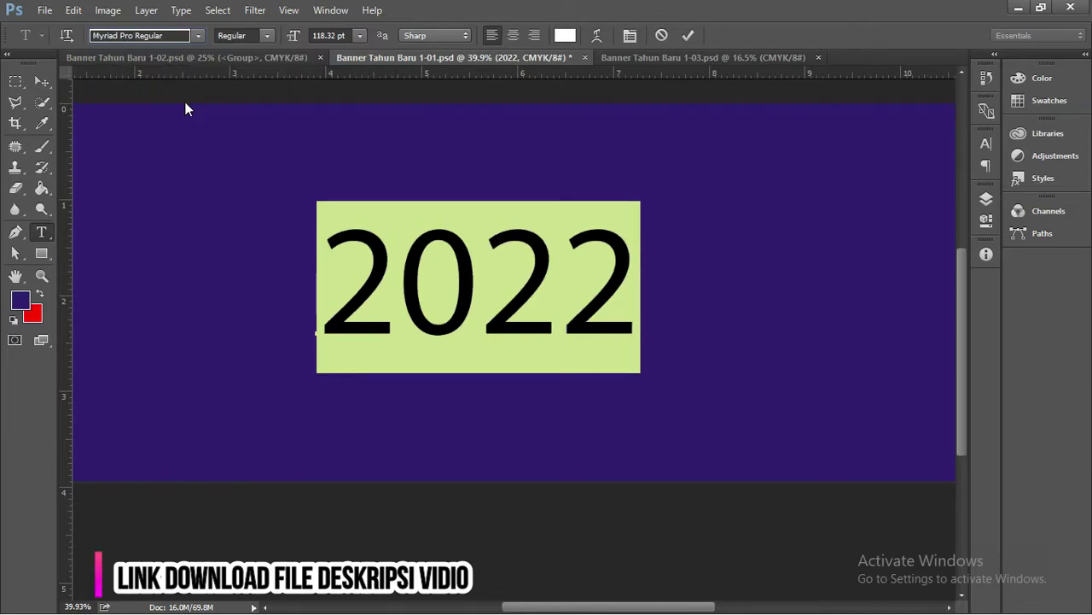
click(42, 81)
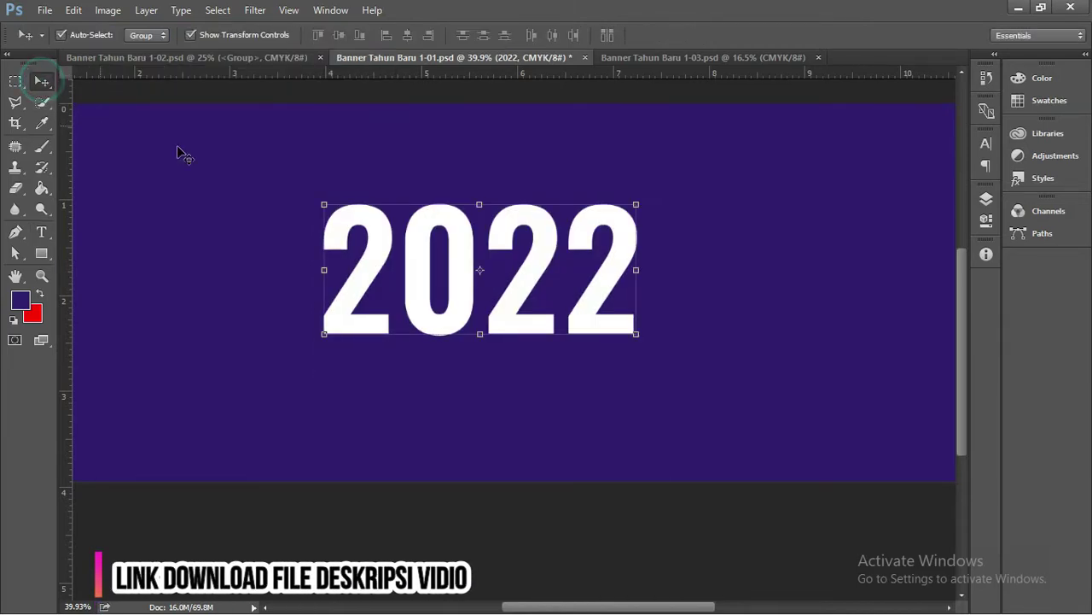
Zoom in to about 63.8% and pan to centre the 2022 title
scroll(575, 258, up, 1)
scroll(576, 256, up, 1)
scroll(576, 254, up, 2)
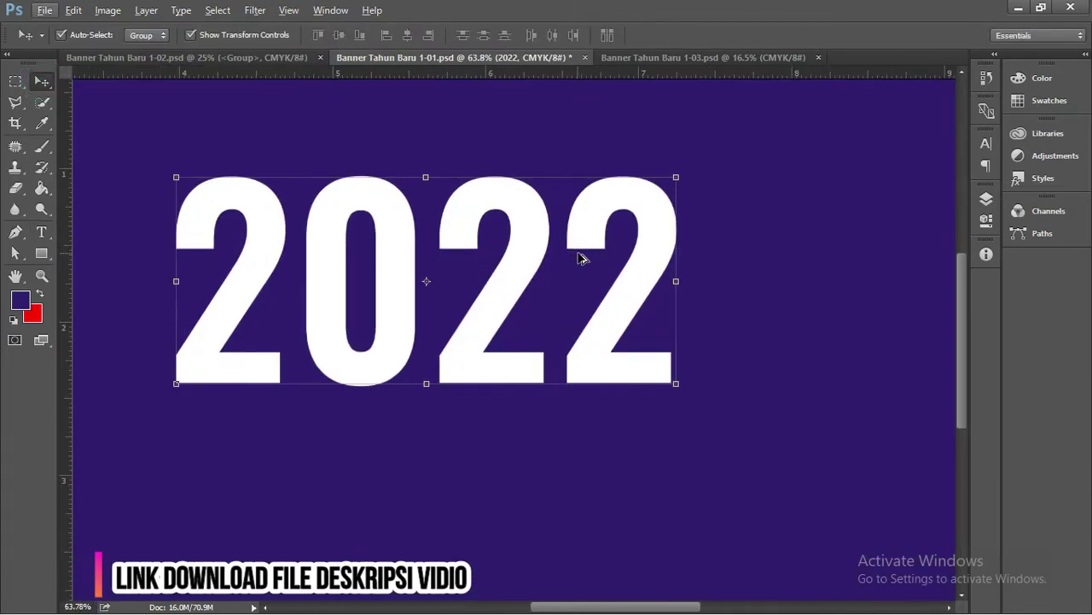
mouse_move(604, 231)
mouse_down()
mouse_move(645, 253)
mouse_move(663, 293)
mouse_move(618, 260)
mouse_up()
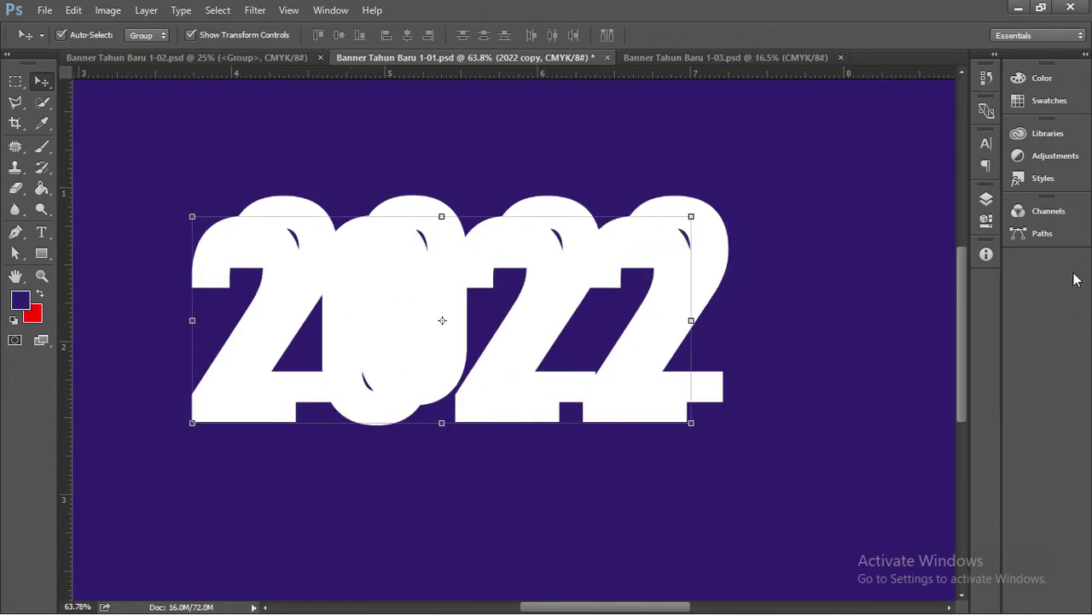
Show the Layers panel and bring up Blending Options for the 2022 copy layer
click(987, 202)
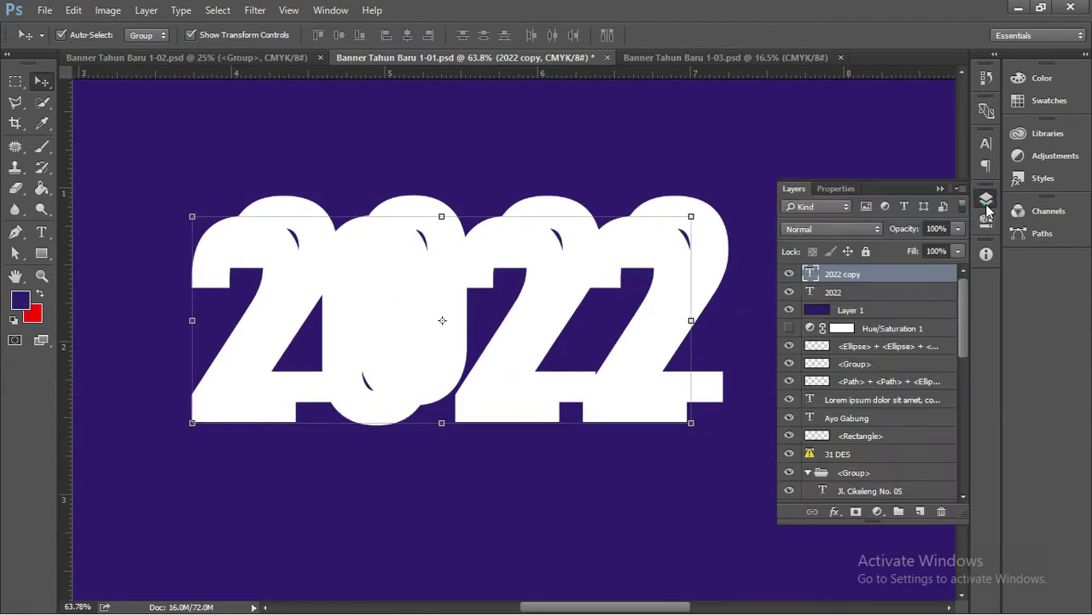
right_click(877, 282)
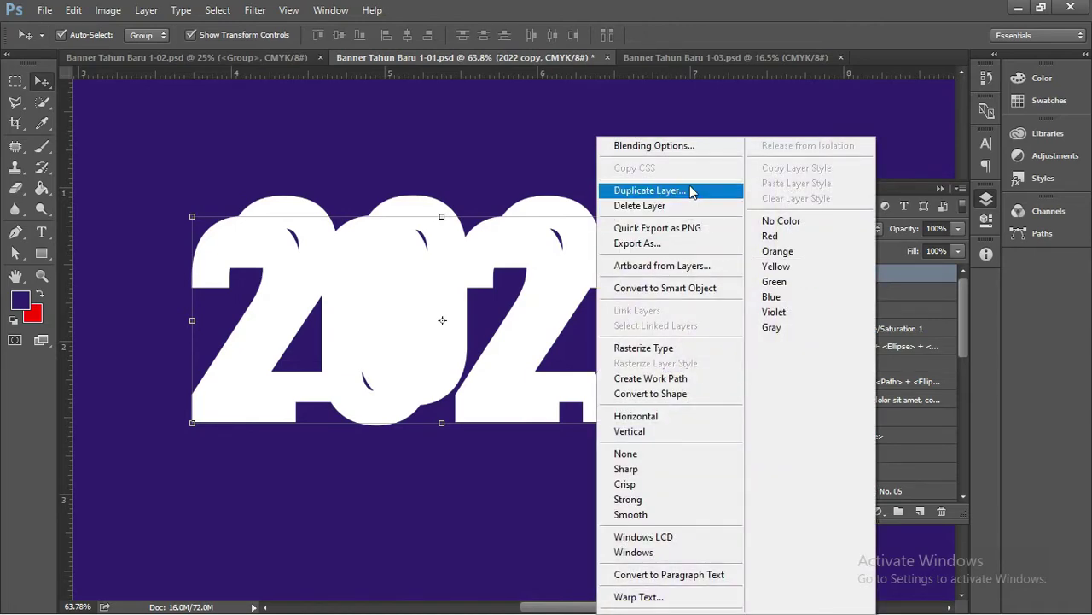
click(681, 149)
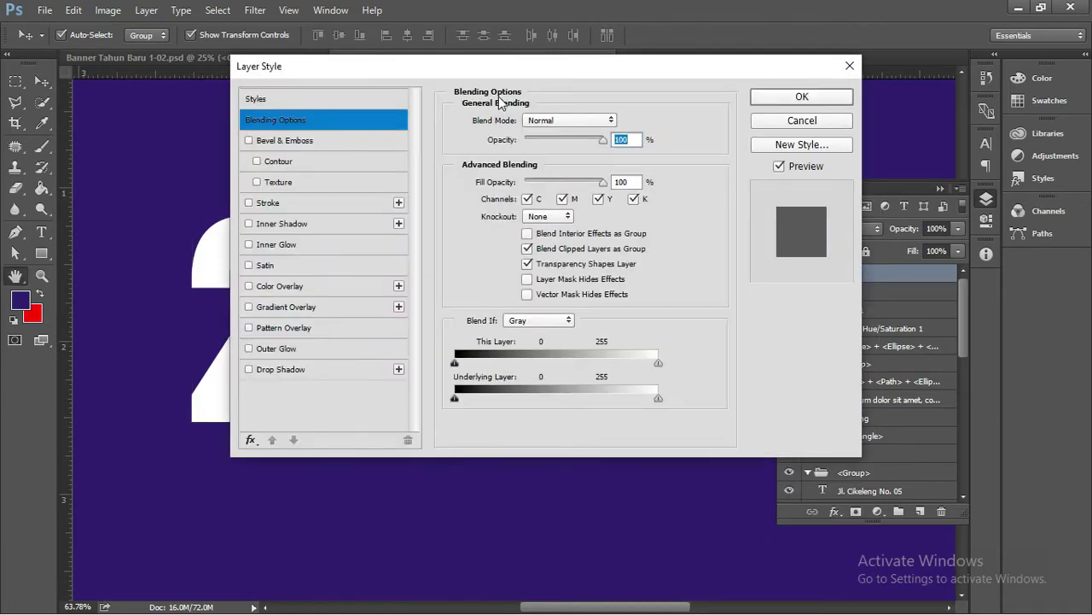
Enable a Stroke on the 2022 copy text at 100% opacity
mouse_move(511, 72)
mouse_down()
mouse_move(567, 83)
mouse_move(882, 82)
mouse_up()
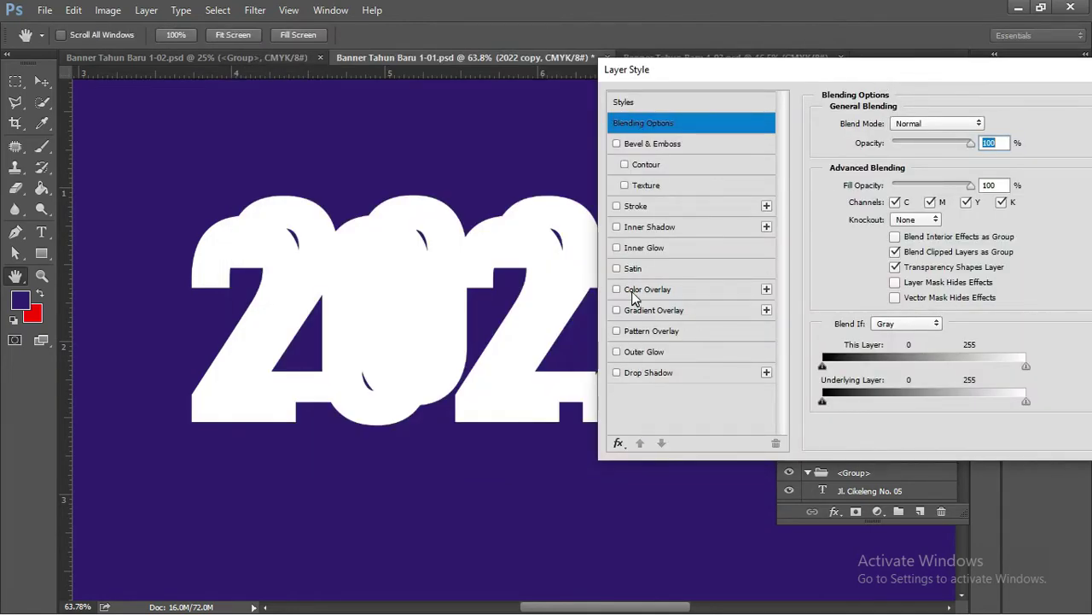
click(616, 206)
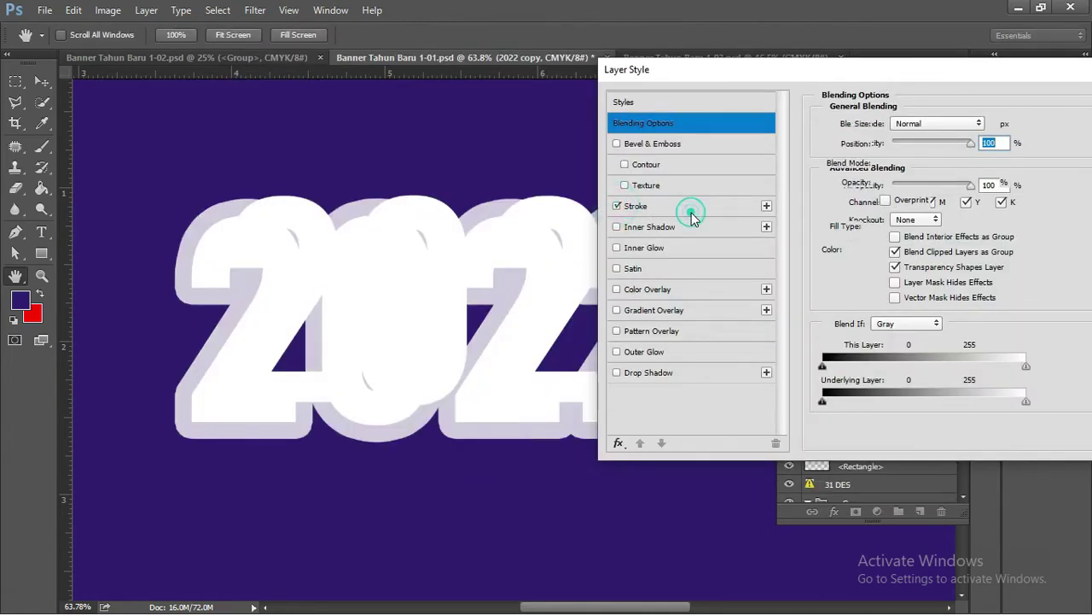
click(690, 209)
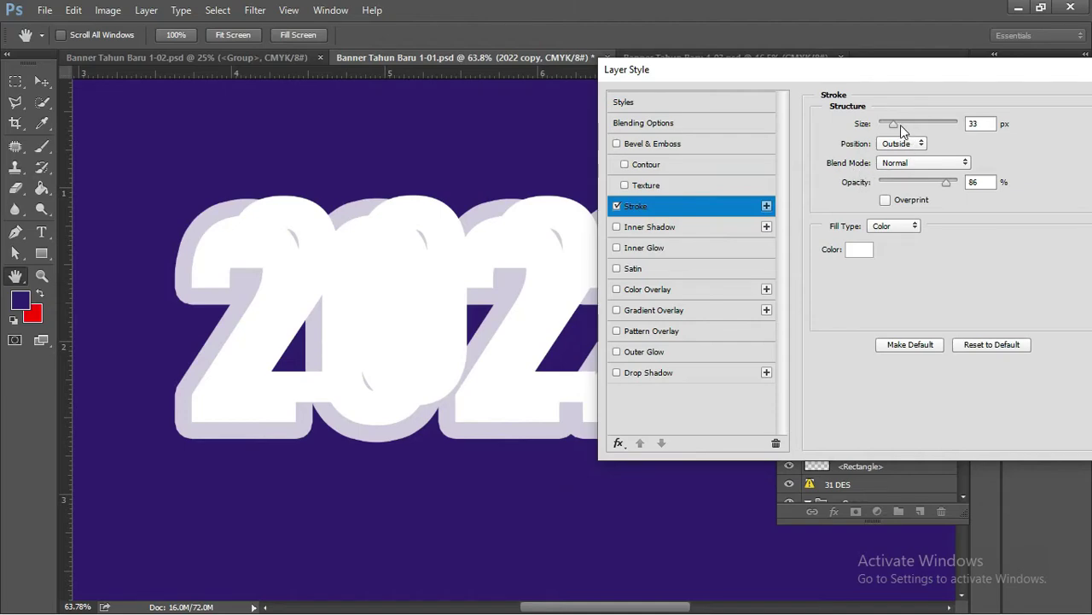
drag(895, 125, 870, 119)
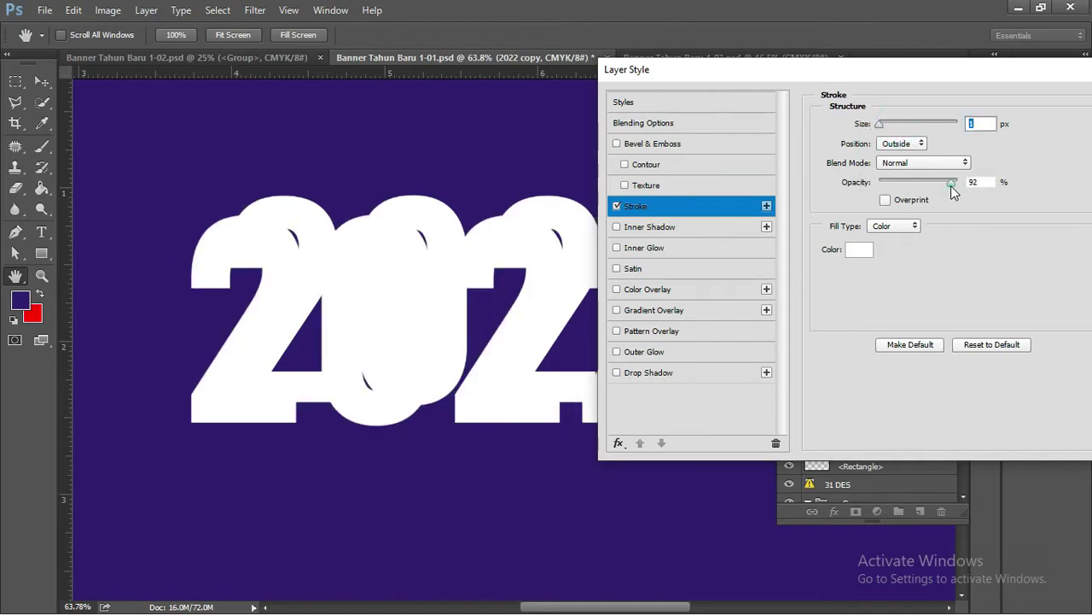
drag(952, 186, 969, 182)
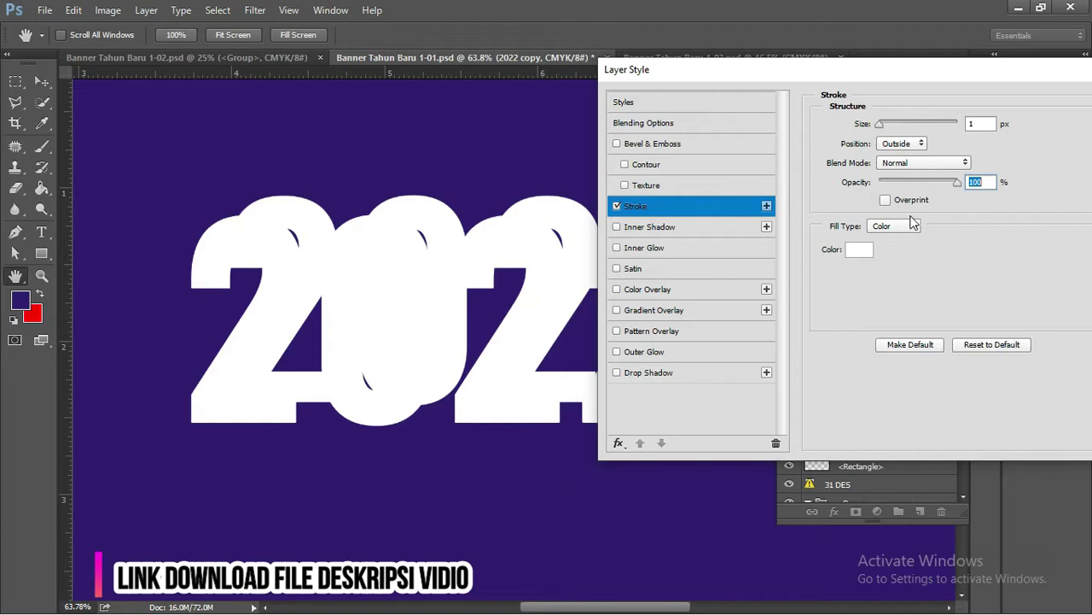
Make the stroke deep purple #87008f, about 6 px wide, and apply the style
click(858, 253)
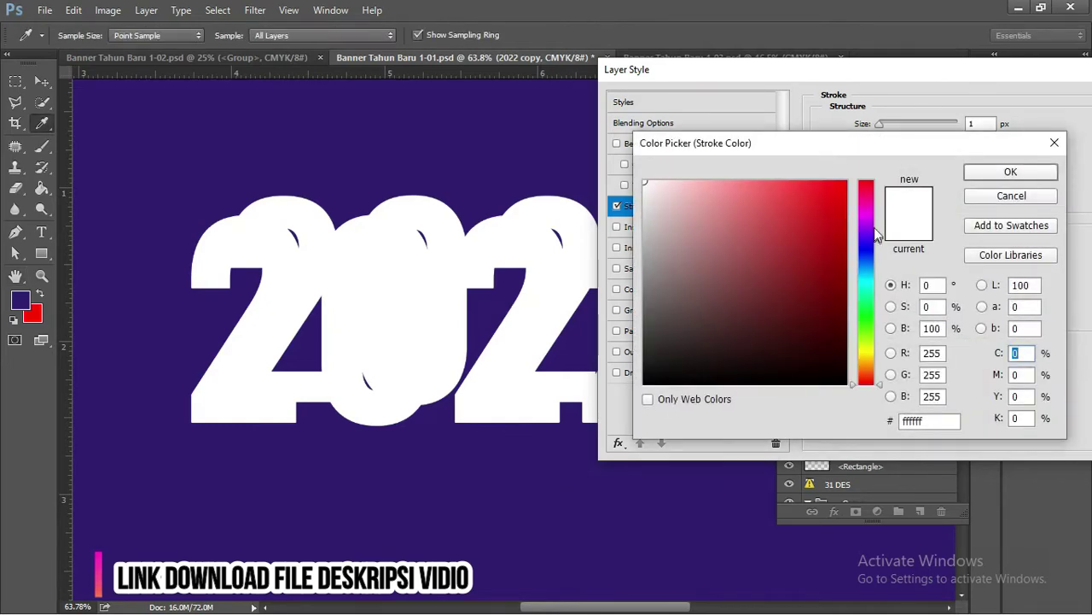
click(866, 217)
drag(847, 236, 845, 270)
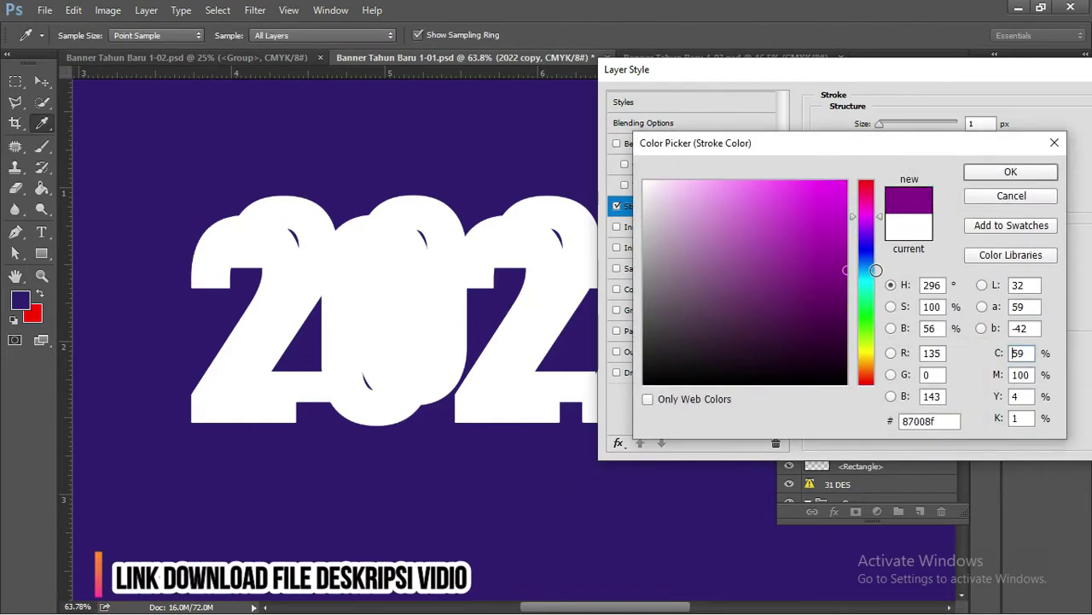
click(1011, 172)
drag(897, 73, 875, 72)
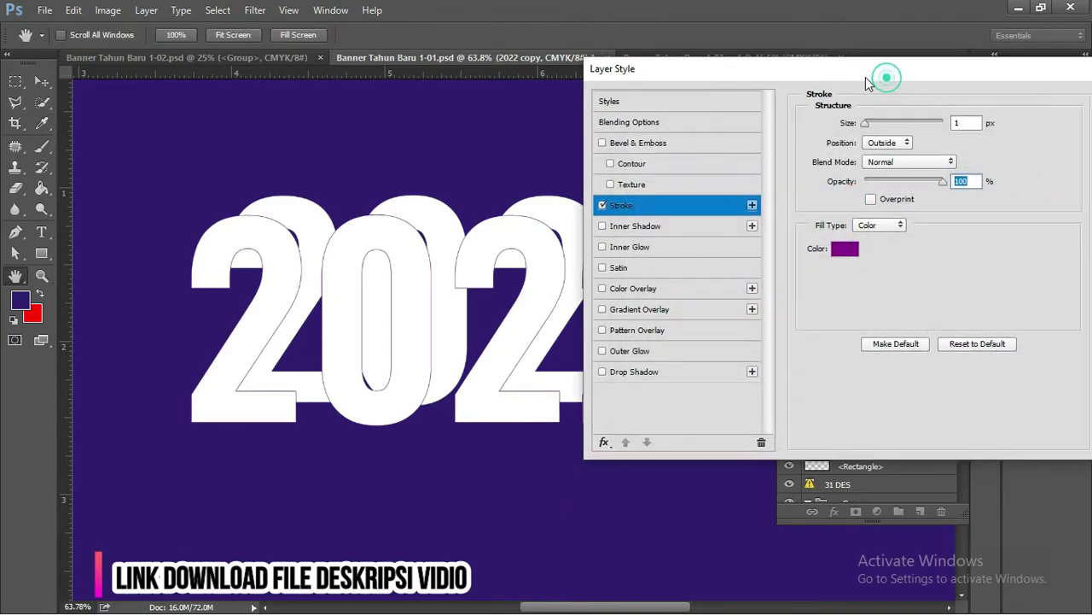
drag(859, 126, 864, 129)
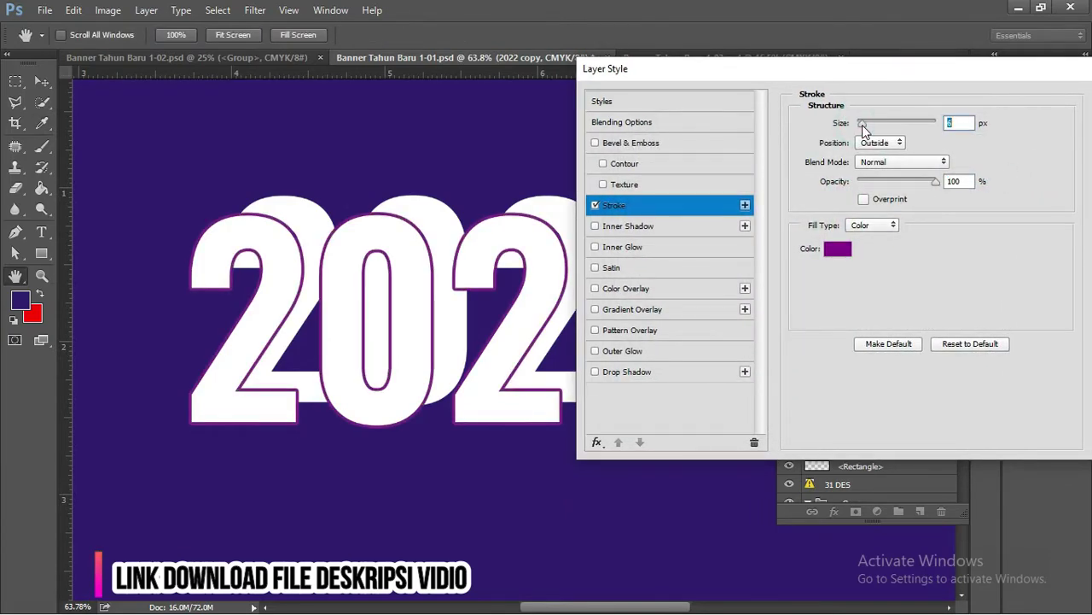
drag(864, 67, 724, 65)
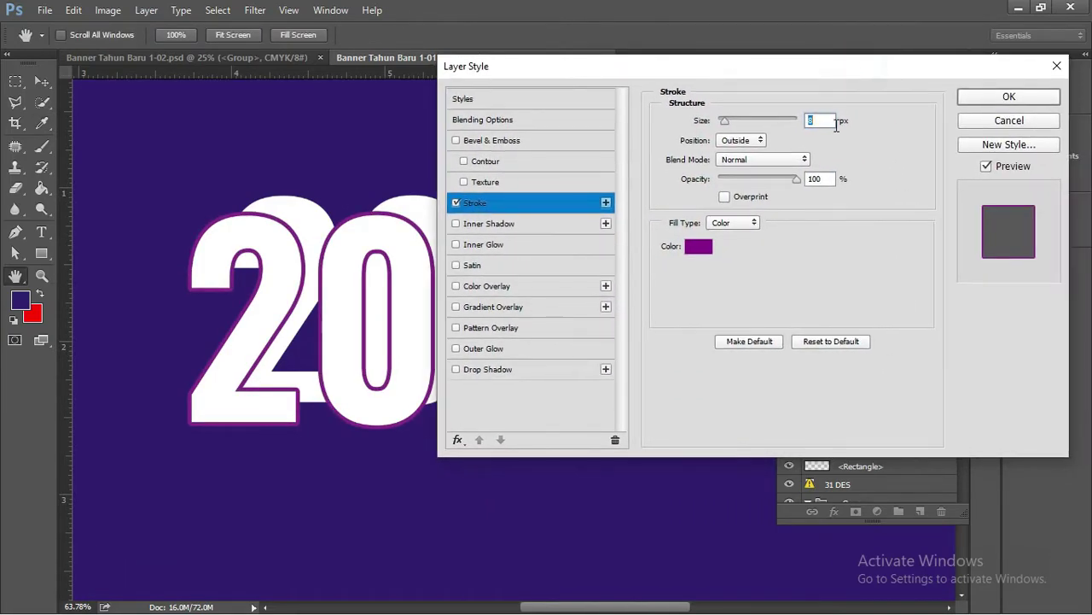
click(1008, 98)
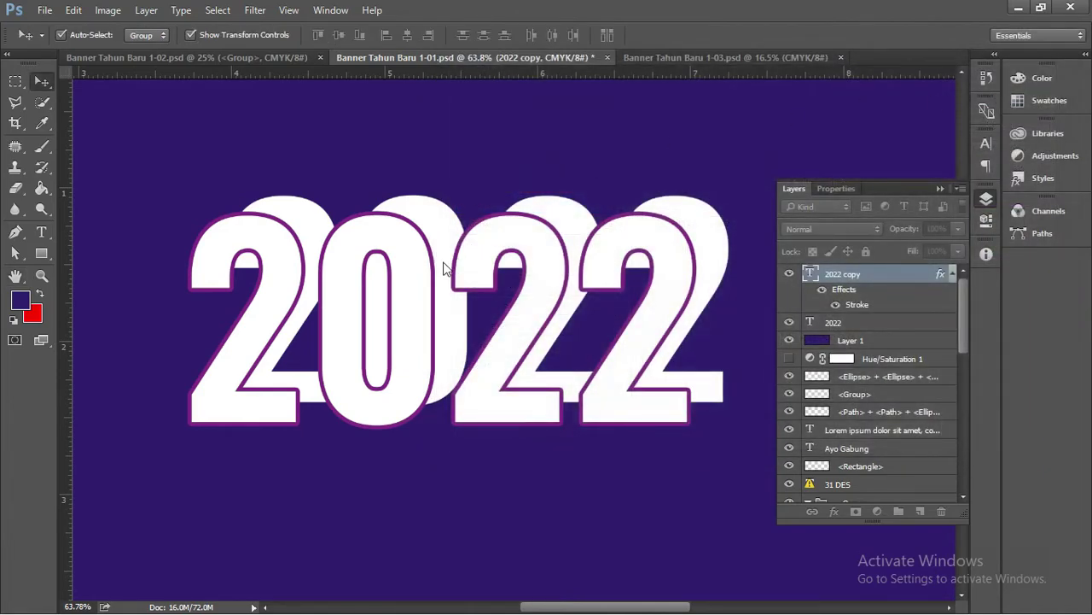
Set the 2022 copy layer's Fill to 0%, leaving only the purple outline
scroll(453, 264, up, 1)
scroll(471, 261, up, 1)
scroll(624, 297, down, 1)
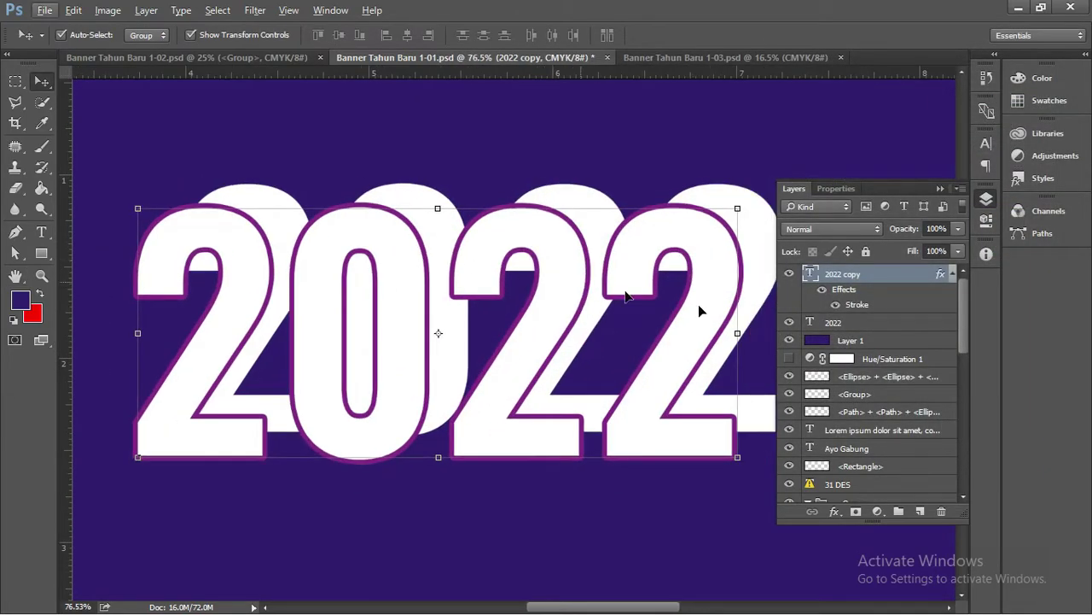
click(957, 252)
drag(947, 271, 797, 272)
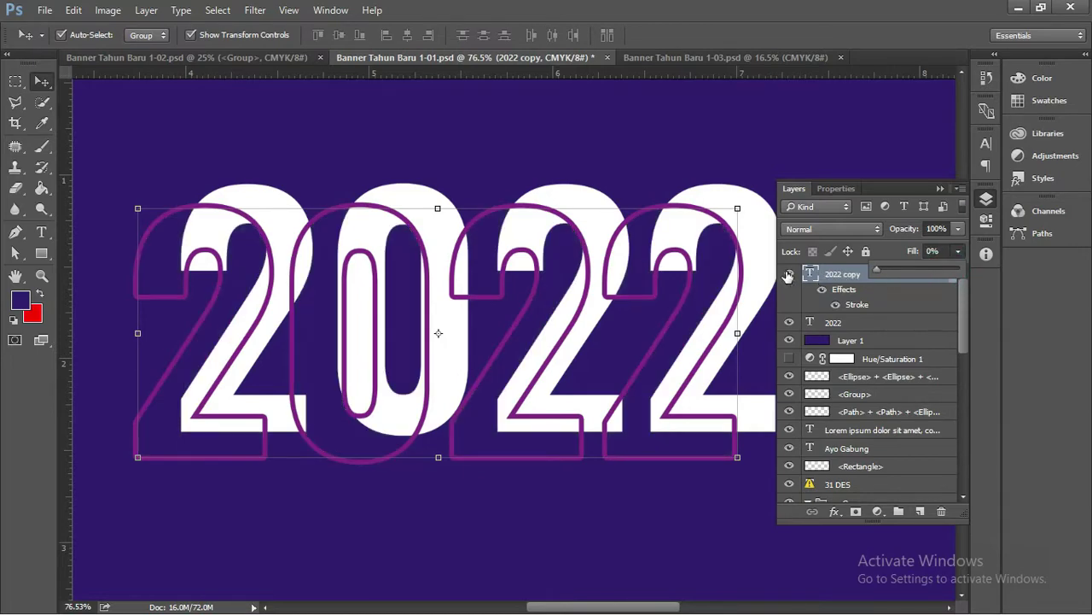
Replace the copy's last 2 with 3 so the outlined title reads 2023
click(200, 163)
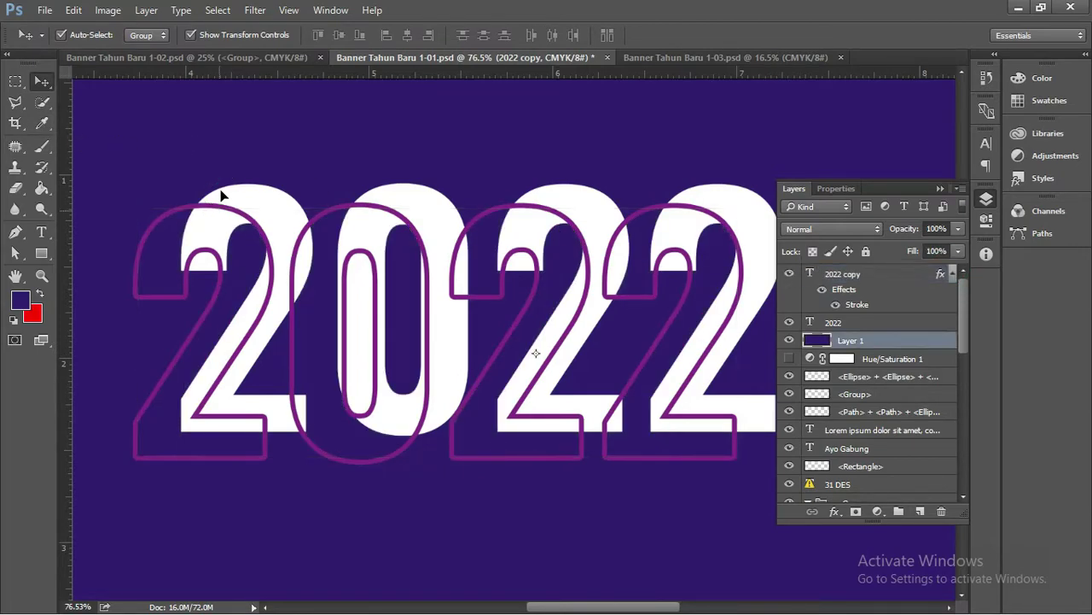
click(225, 215)
key(t)
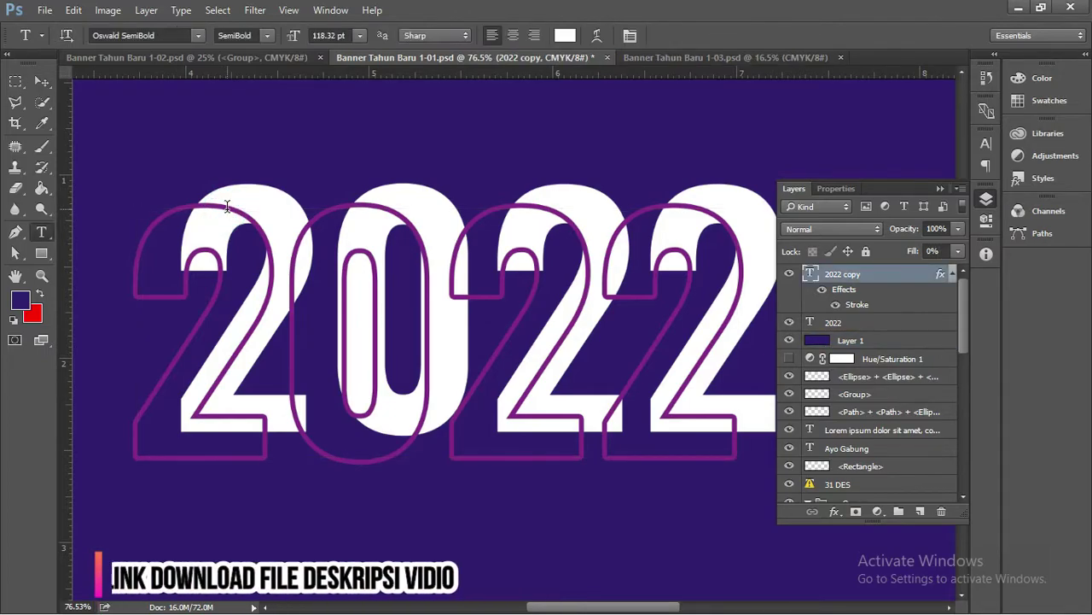
click(226, 215)
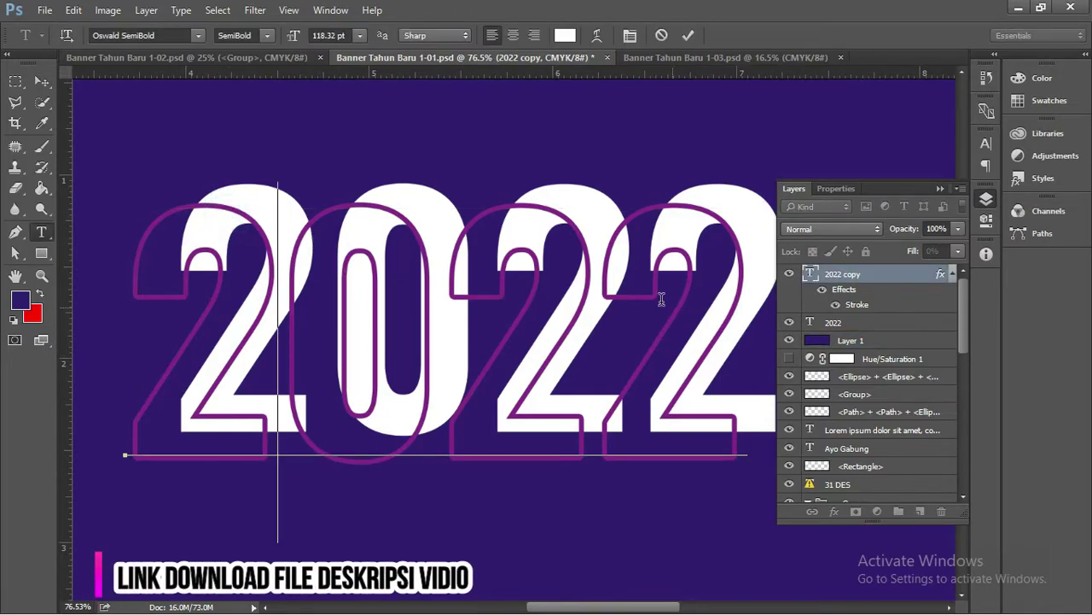
drag(598, 316, 747, 312)
text(3)
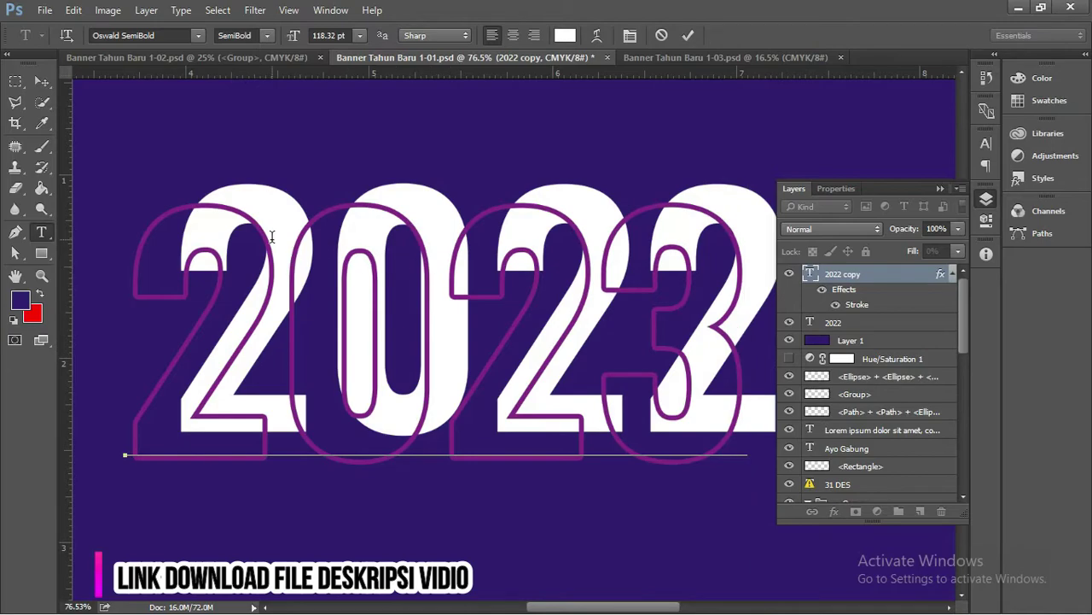
click(38, 79)
click(261, 146)
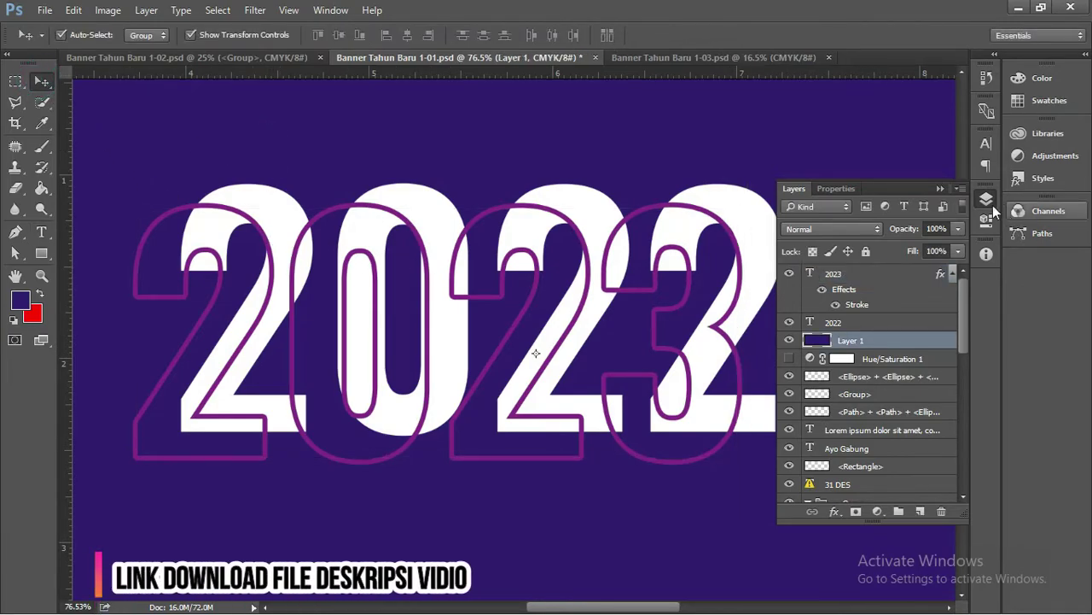
click(940, 189)
scroll(601, 220, down, 1)
scroll(602, 220, down, 2)
scroll(634, 220, down, 1)
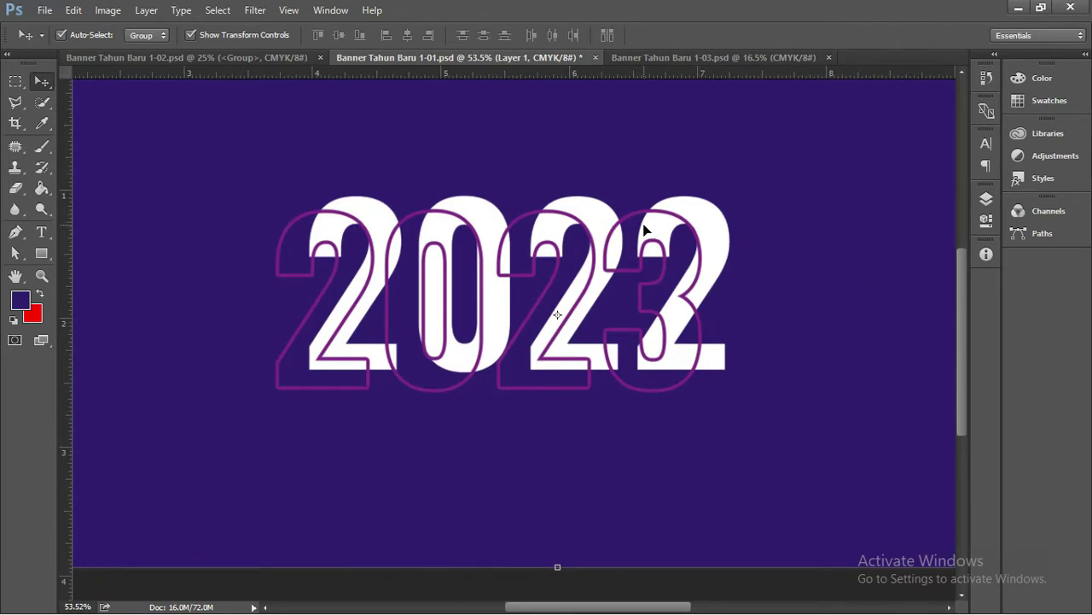
scroll(644, 229, down, 4)
scroll(646, 226, down, 2)
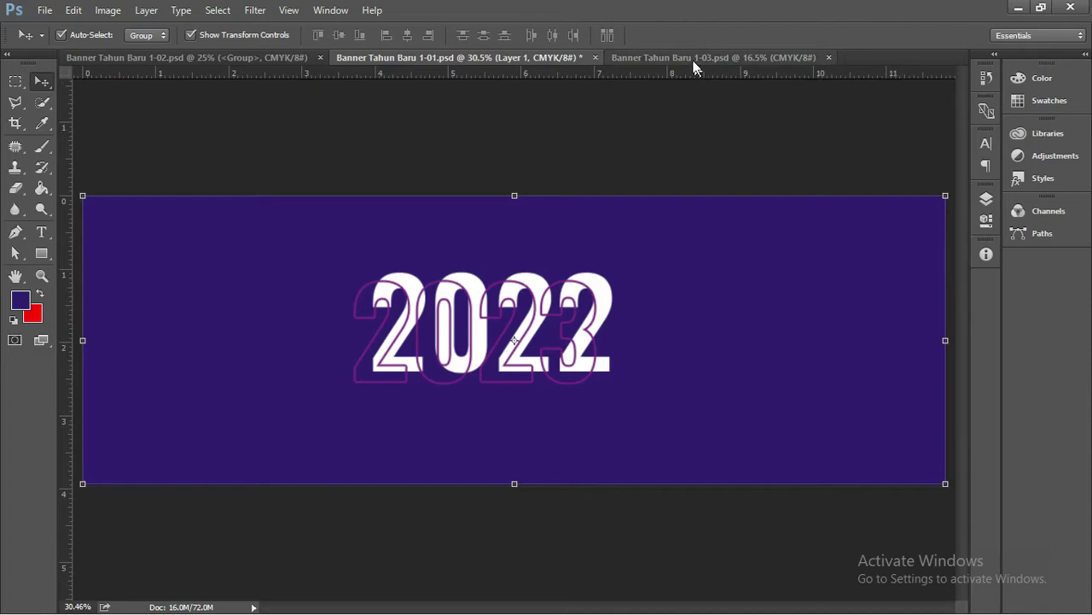
click(121, 55)
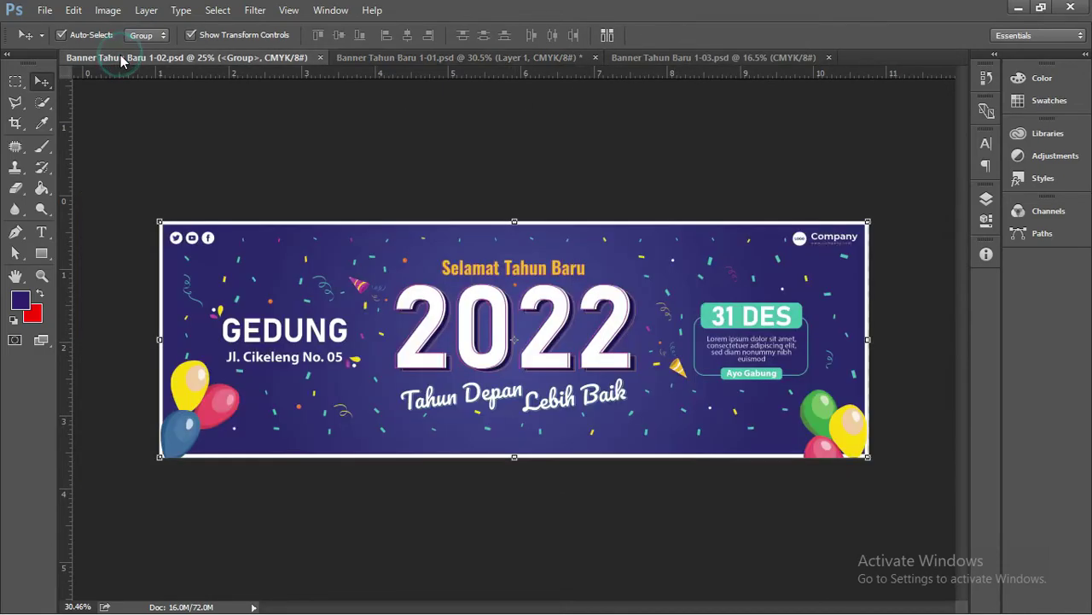
scroll(601, 294, up, 1)
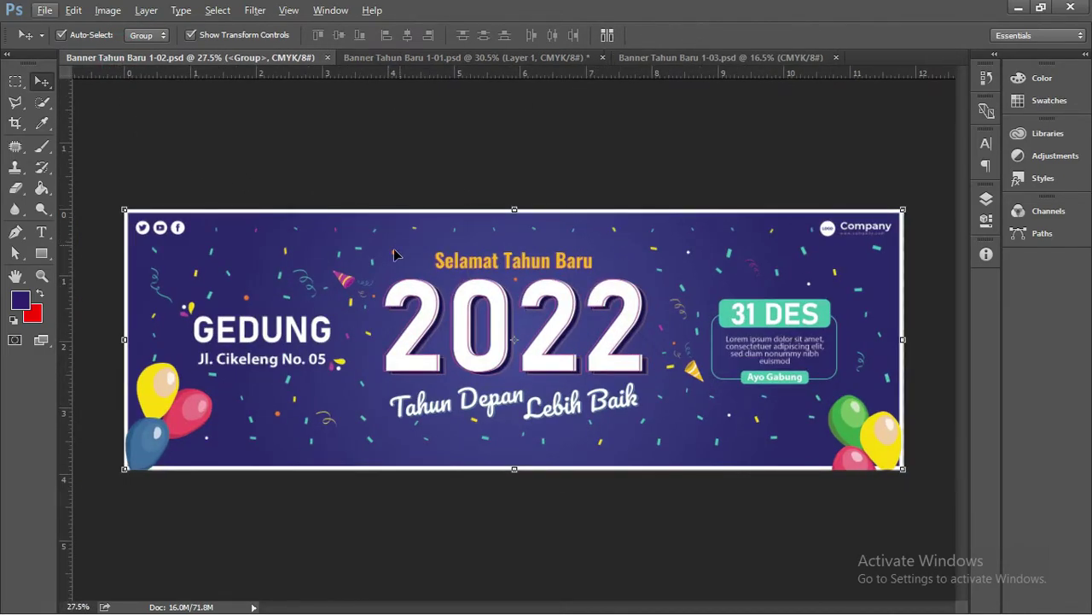
click(344, 289)
scroll(550, 305, up, 2)
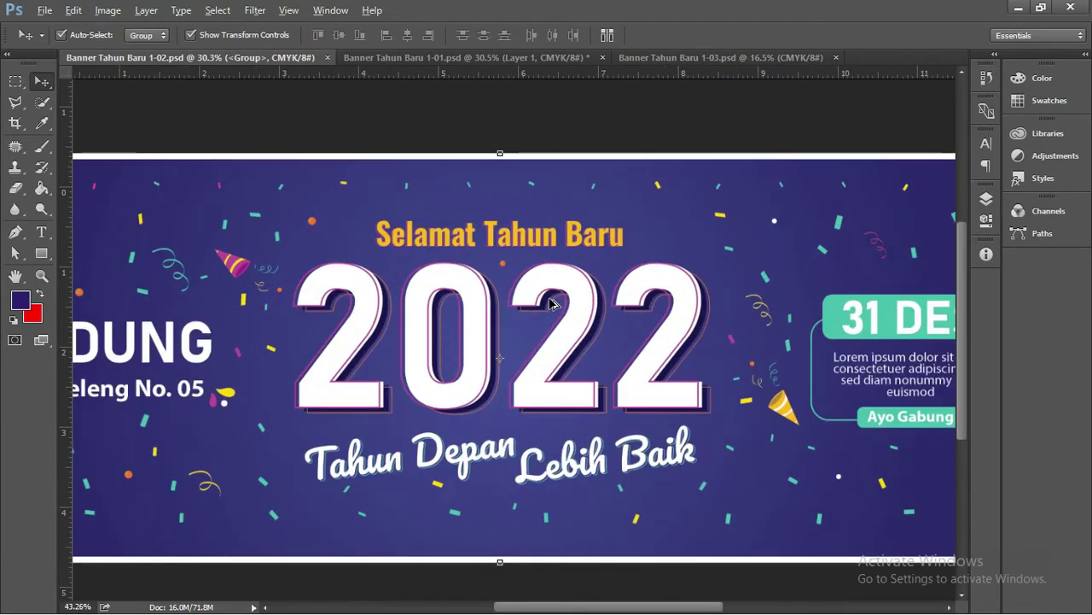
scroll(414, 269, up, 1)
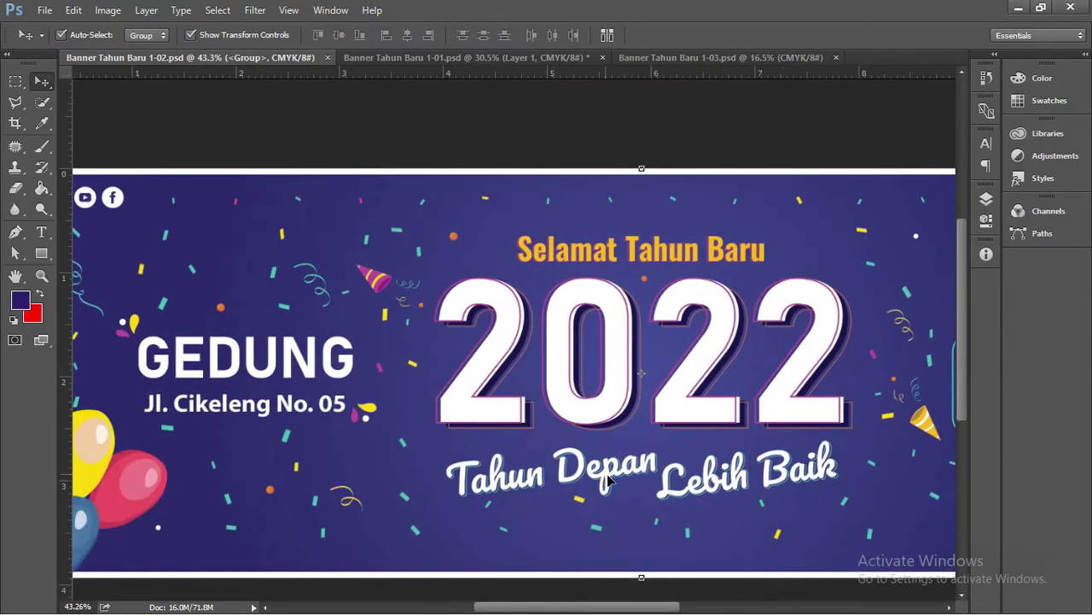
scroll(598, 477, up, 1)
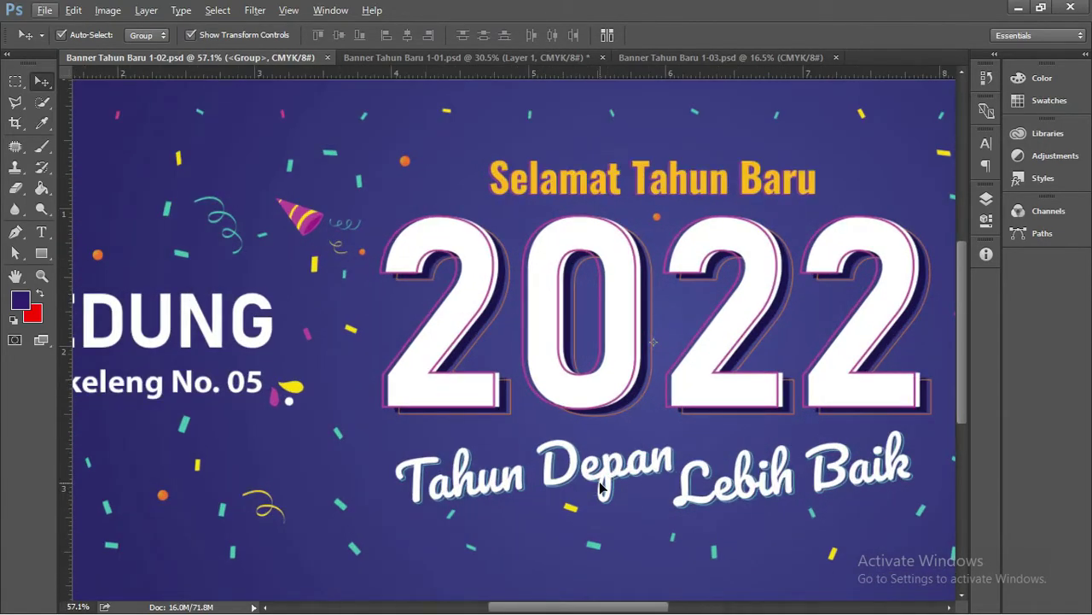
scroll(601, 472, down, 1)
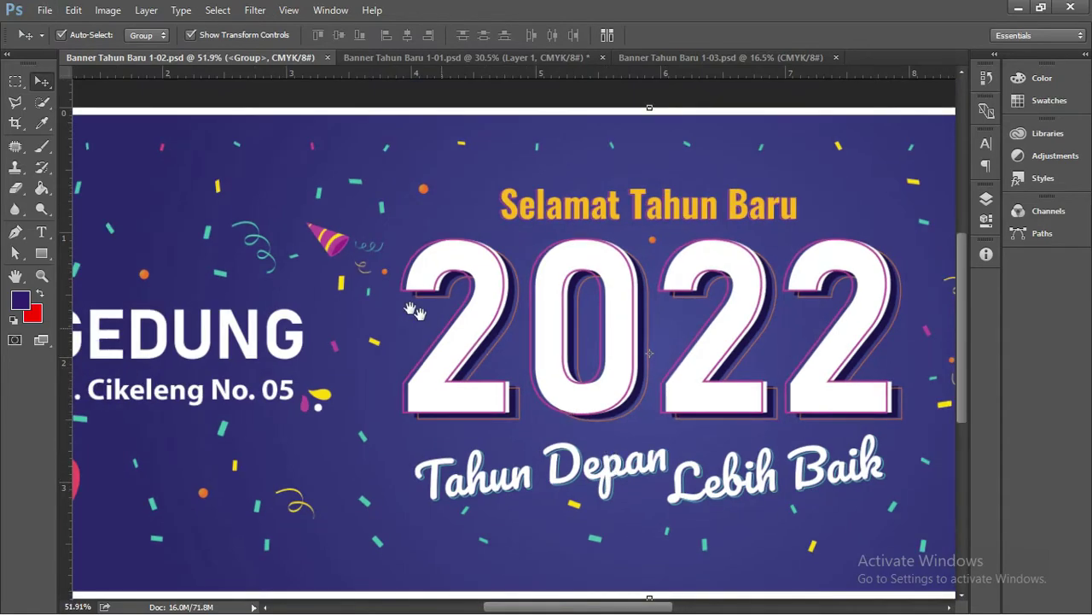
scroll(414, 311, down, 1)
scroll(341, 324, down, 1)
scroll(239, 312, up, 1)
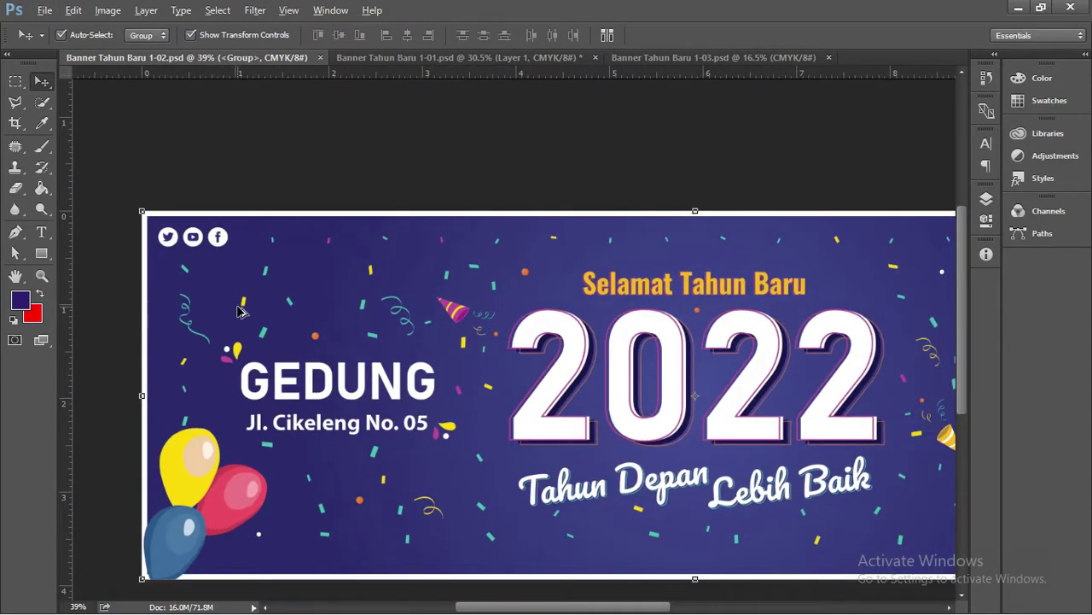
drag(669, 383, 540, 337)
scroll(539, 337, down, 1)
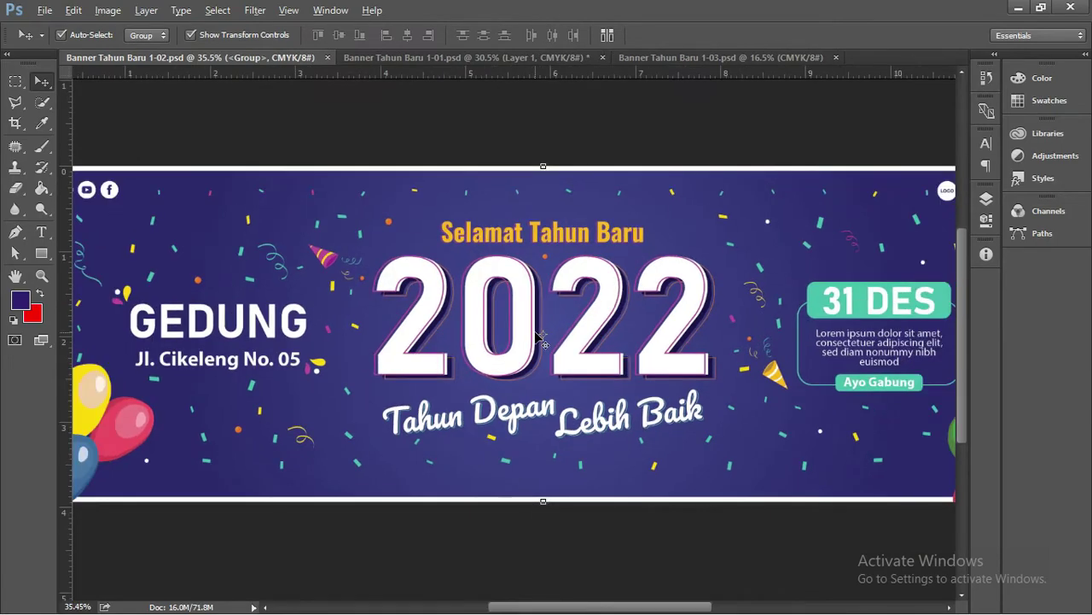
scroll(543, 337, down, 1)
scroll(478, 339, down, 1)
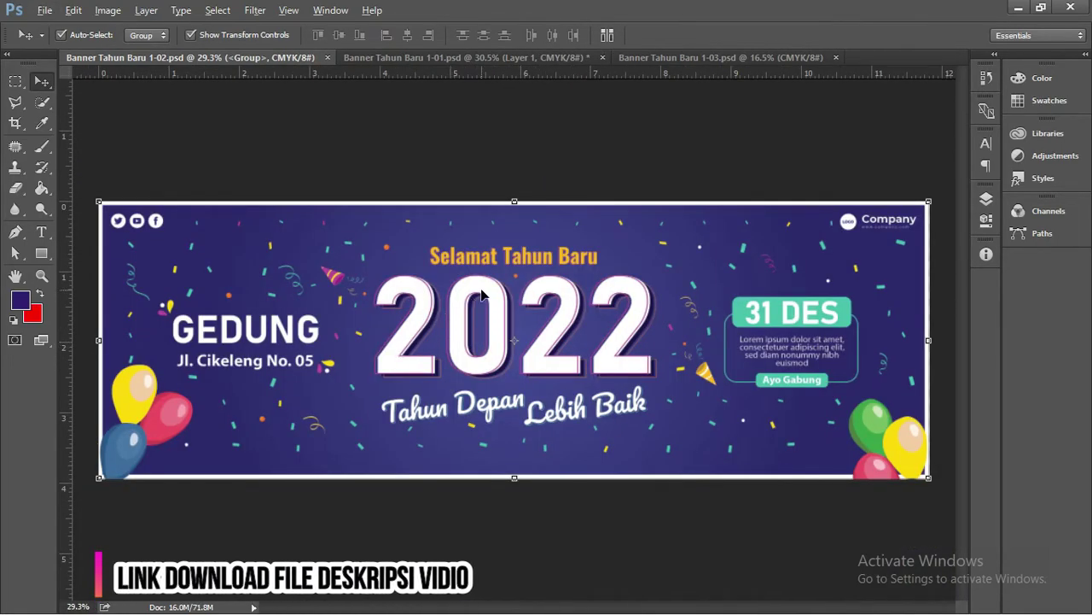
In File Explorer, go to Banner Tahun Baru 1 2022 > CDR and show the CDR file's options
key(alt+Tab)
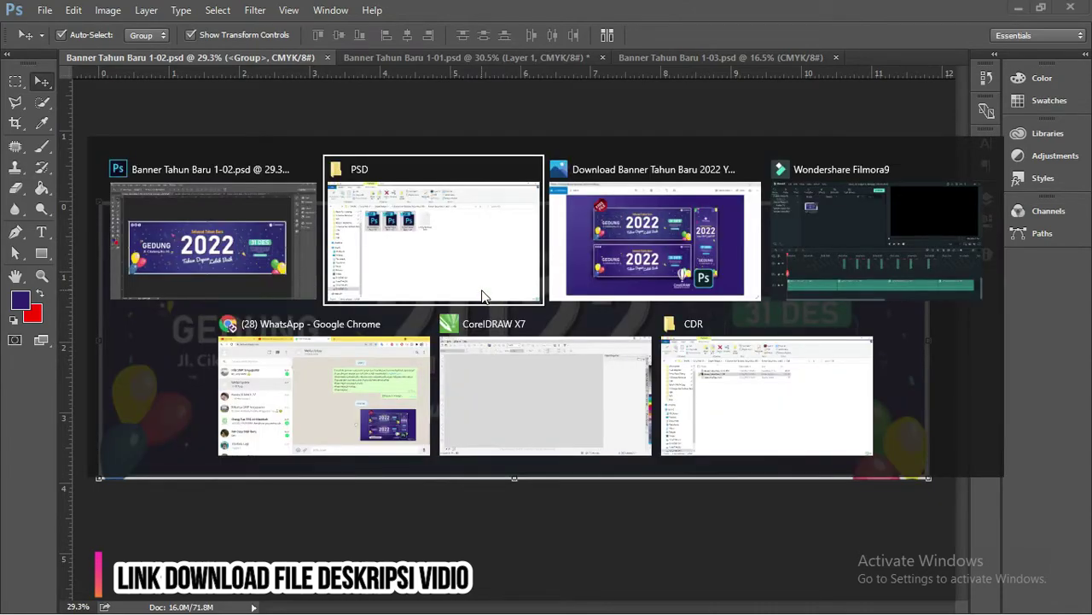
click(483, 296)
click(482, 127)
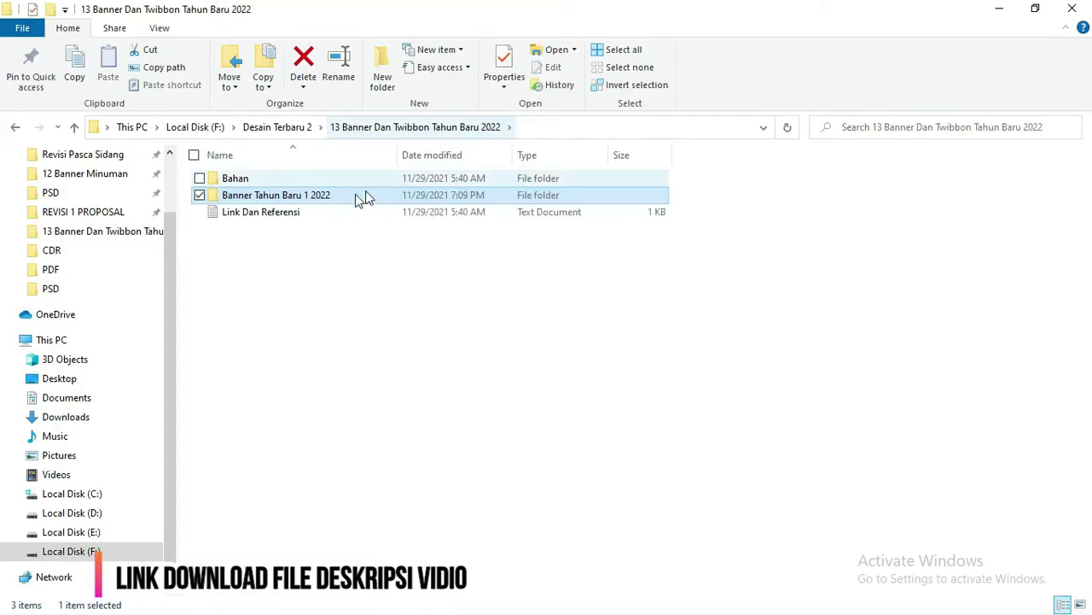
double_click(262, 198)
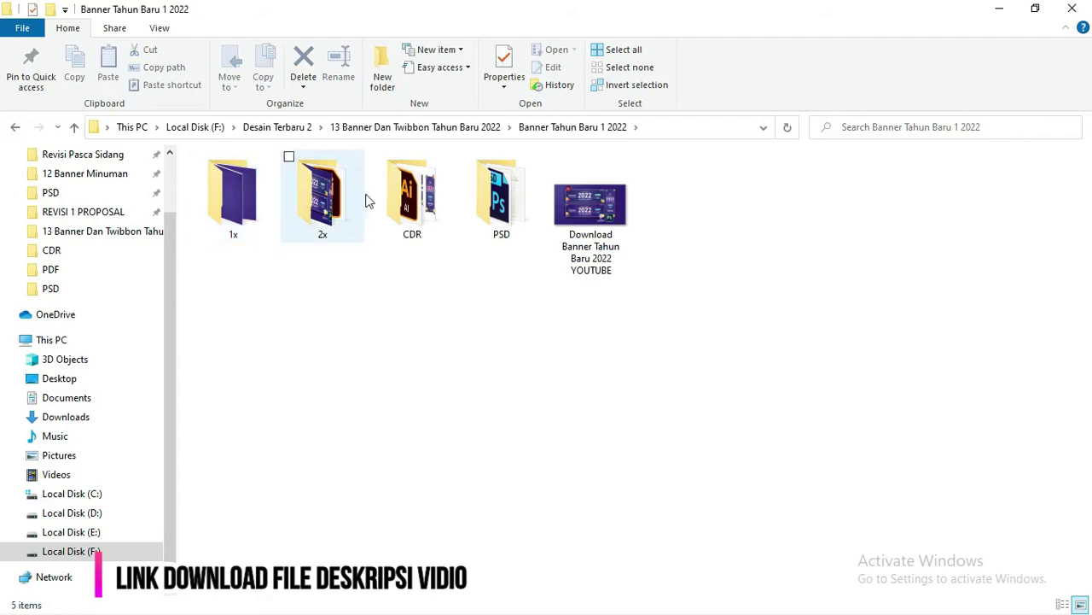
double_click(421, 193)
right_click(280, 180)
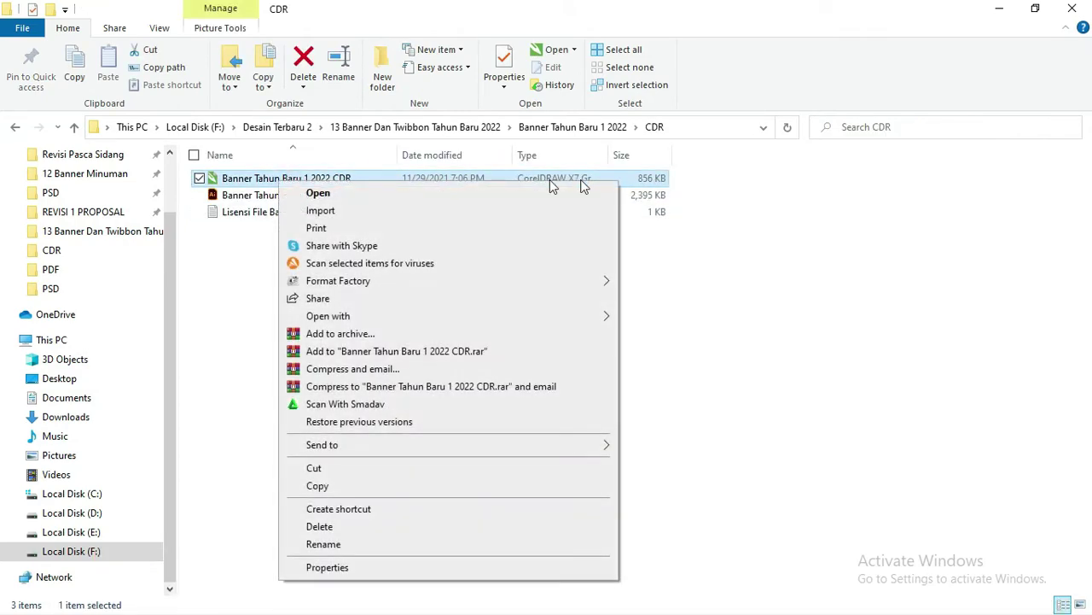
Open the Banner Tahun Baru 1 2022 CDR file in CorelDRAW X7 and zoom around it
click(385, 191)
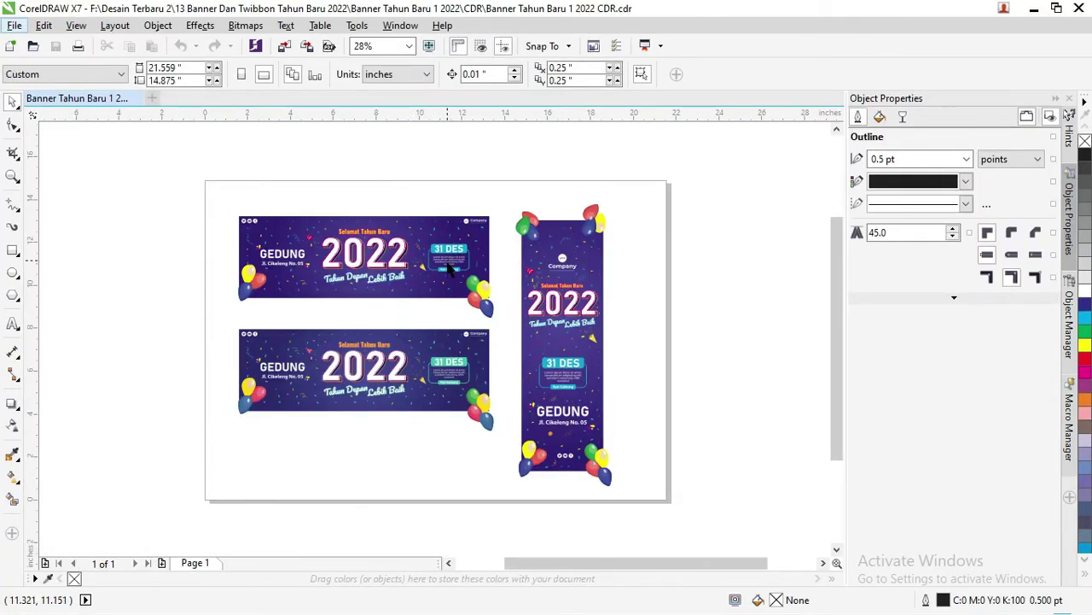
scroll(452, 275, up, 5)
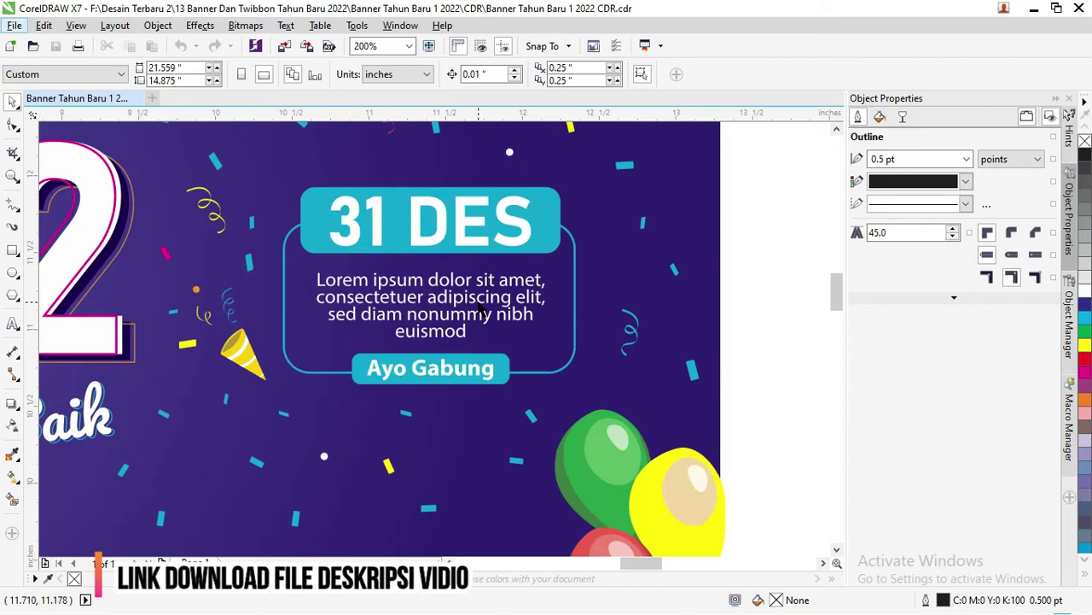
scroll(480, 312, down, 3)
scroll(523, 320, down, 2)
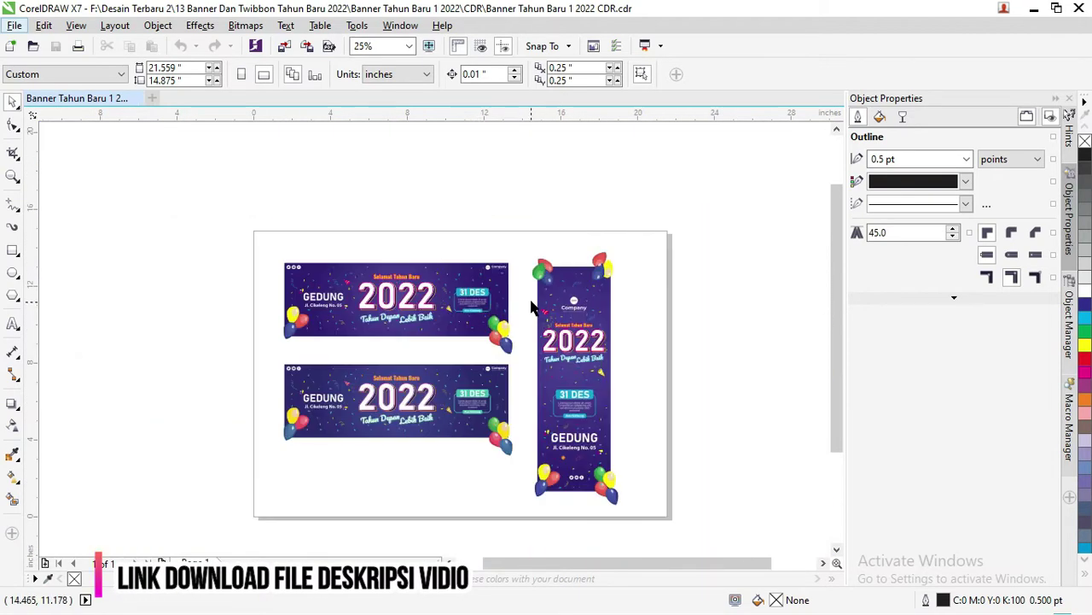
scroll(353, 320, up, 1)
scroll(353, 320, up, 1)
Inspect the top banner group, then select the Tahun Depan Lebih Baik lettering group
click(314, 230)
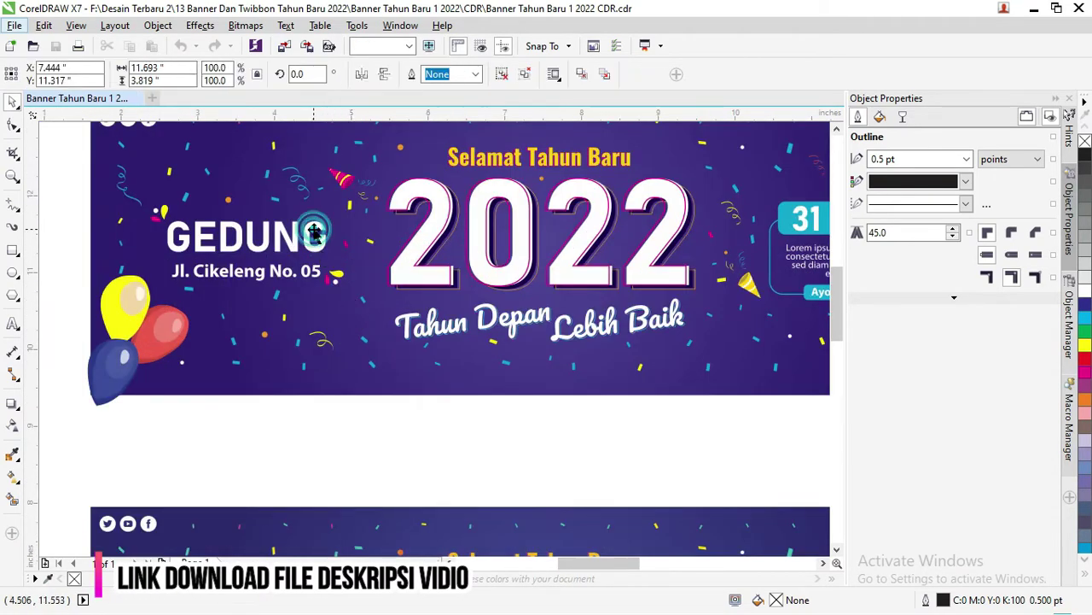
drag(314, 229, 309, 243)
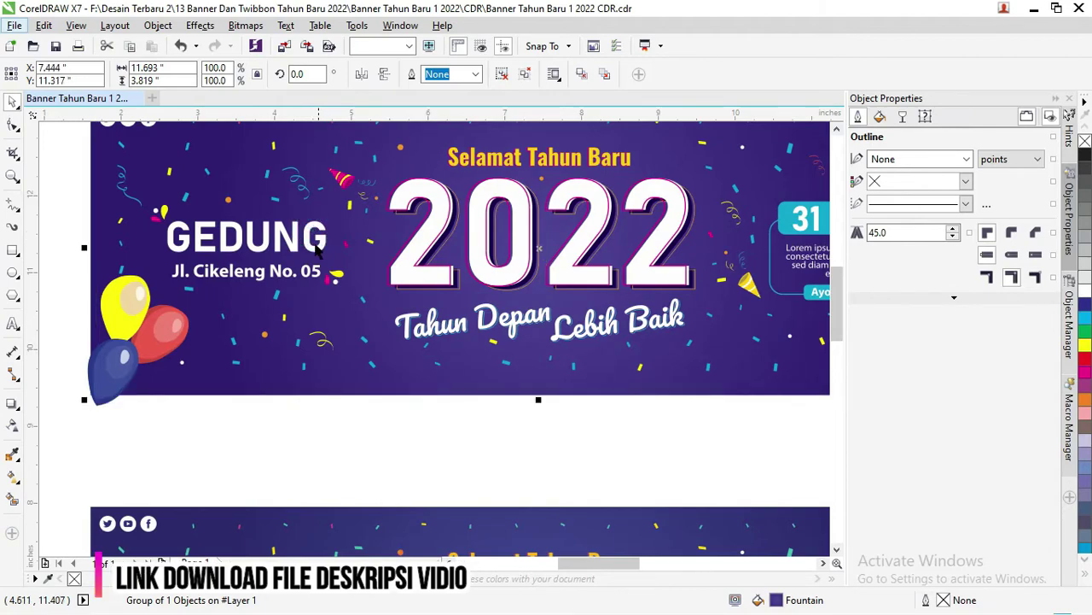
scroll(309, 244, up, 1)
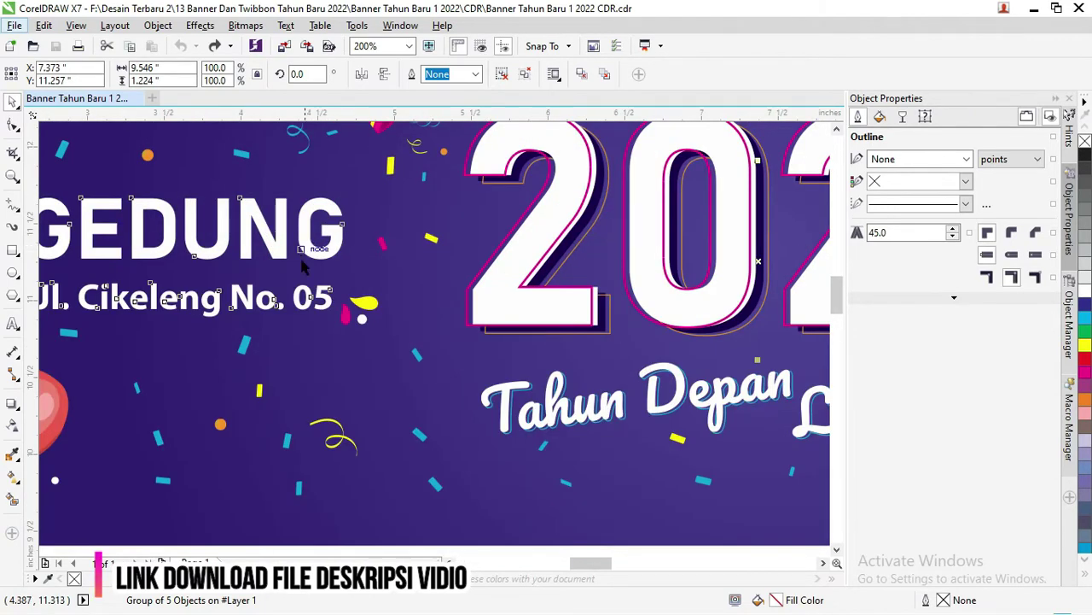
scroll(309, 254, down, 1)
scroll(309, 254, down, 1)
scroll(311, 249, down, 1)
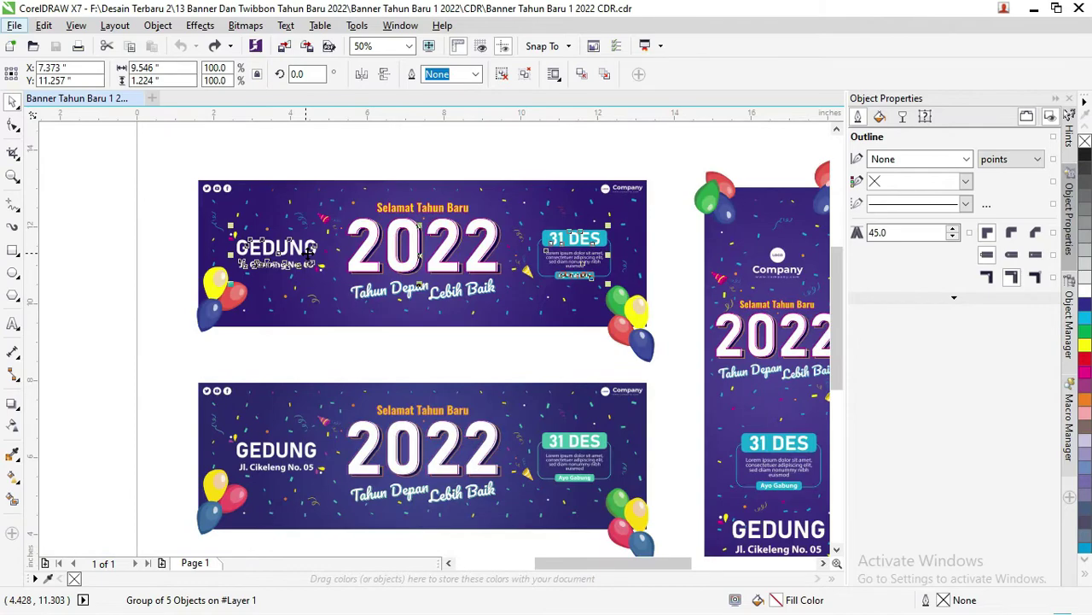
click(493, 365)
click(445, 291)
scroll(445, 292, up, 2)
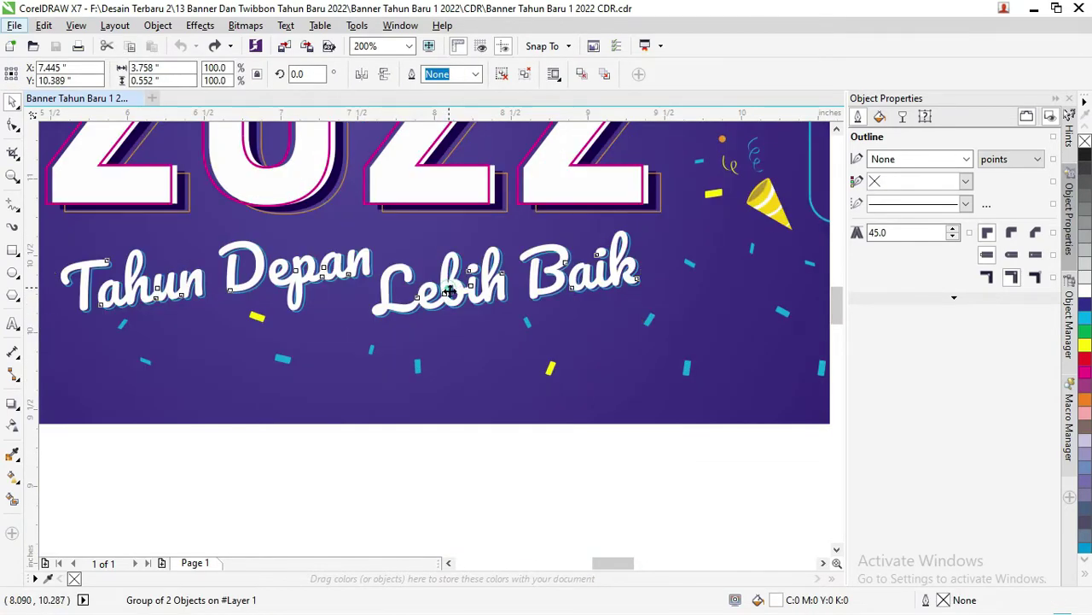
Move the Tahun Depan Lebih Baik lettering below the banner and add Arial sample text 'SDSD'
drag(448, 291, 470, 460)
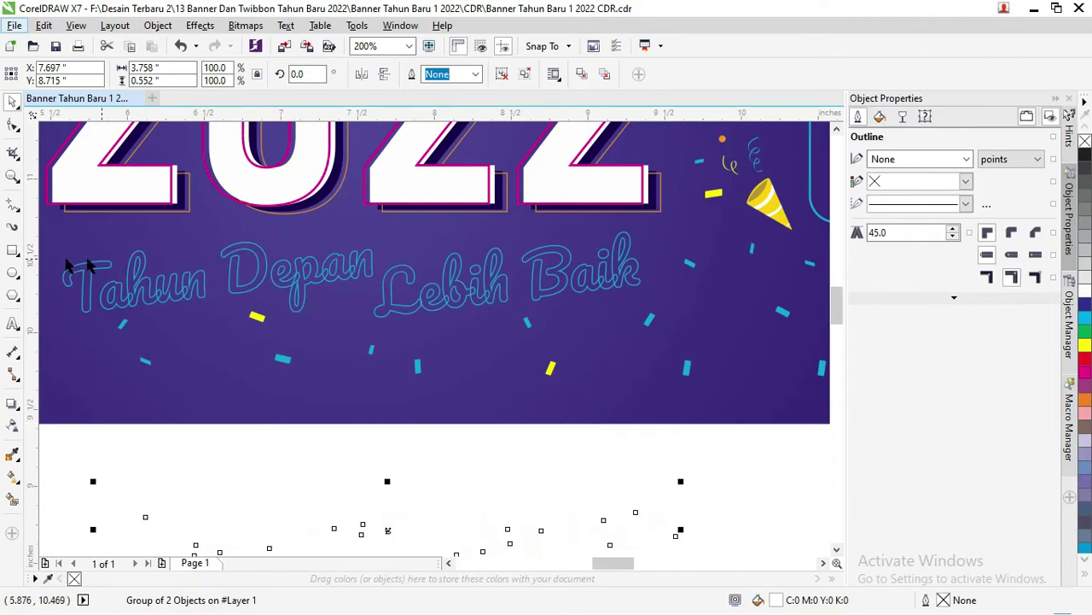
click(12, 324)
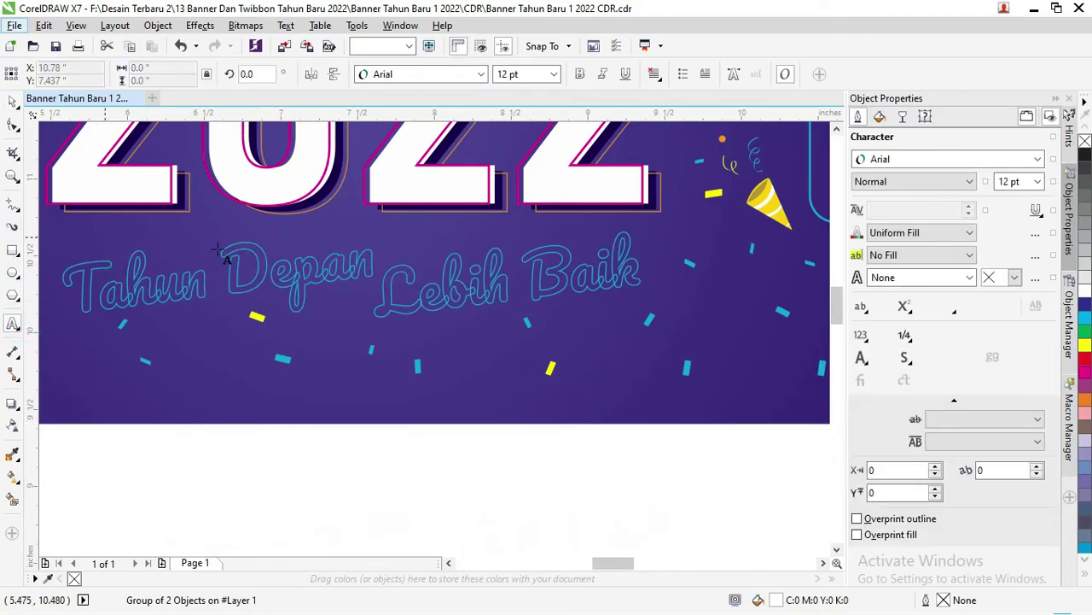
click(106, 228)
text(SDSD)
click(13, 102)
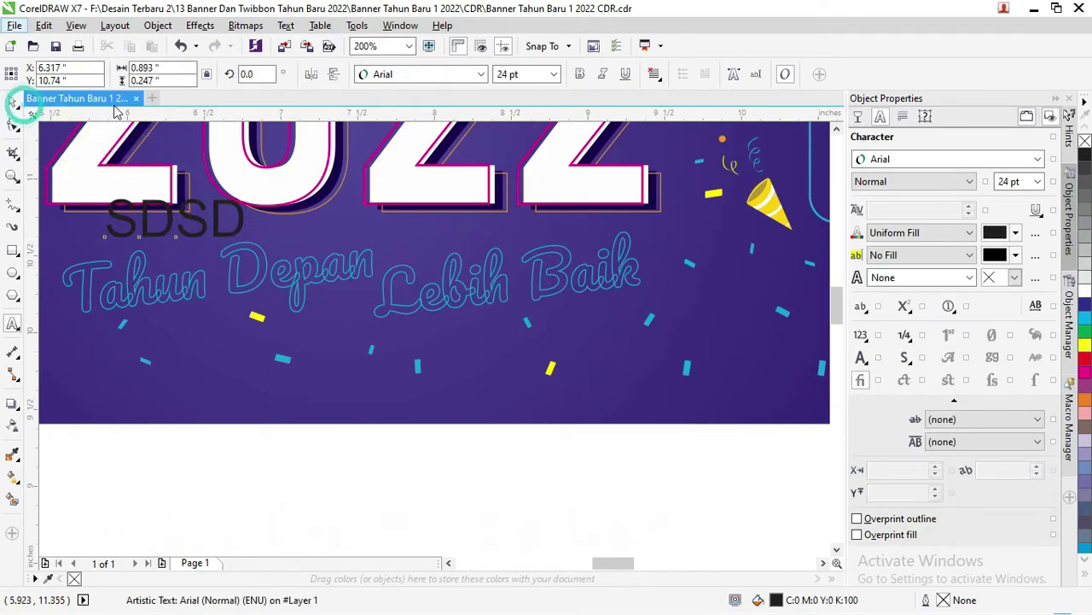
Browse the font list for 'p' fonts and delete the SDSD sample text
click(475, 77)
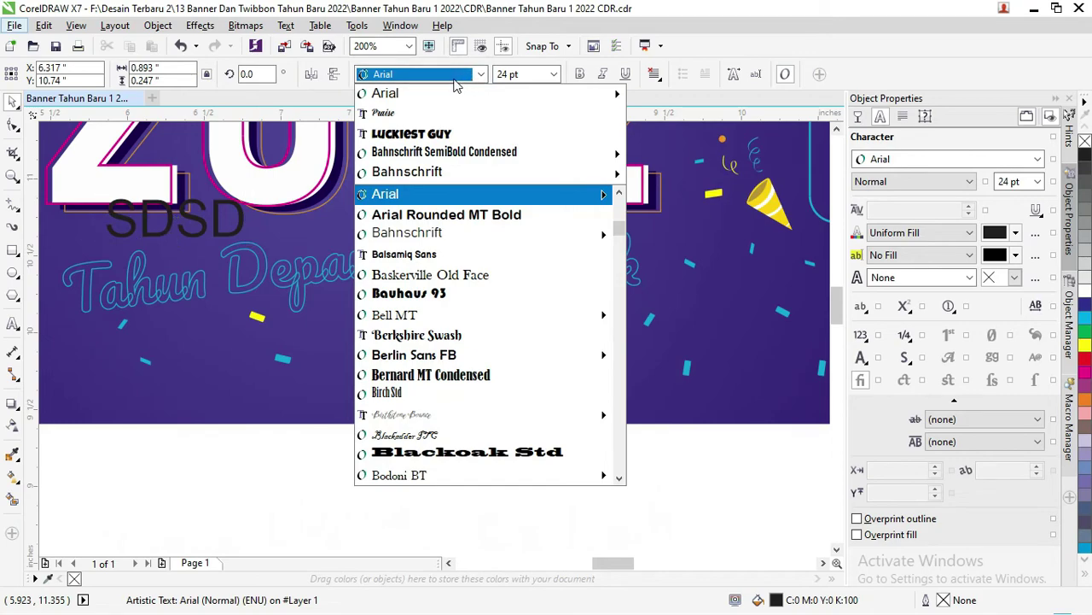
text(p)
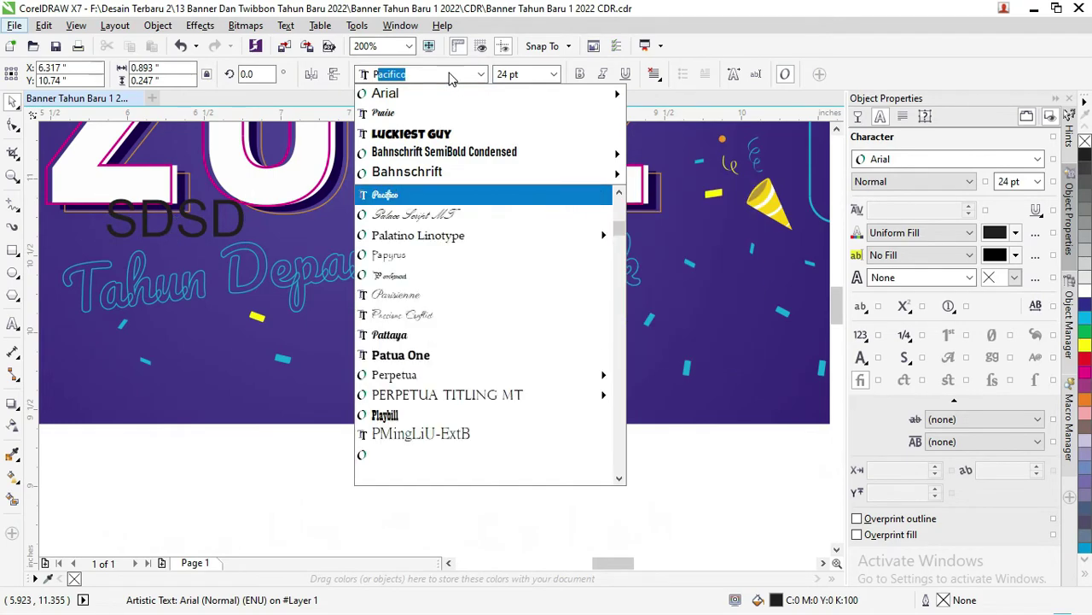
key(Escape)
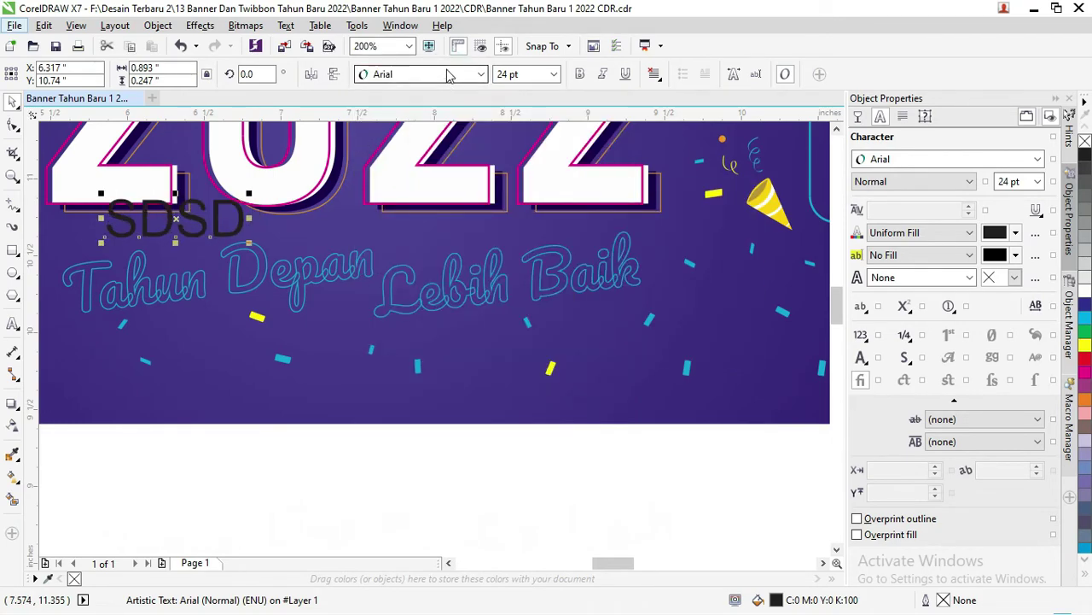
click(450, 75)
mouse_move(385, 93)
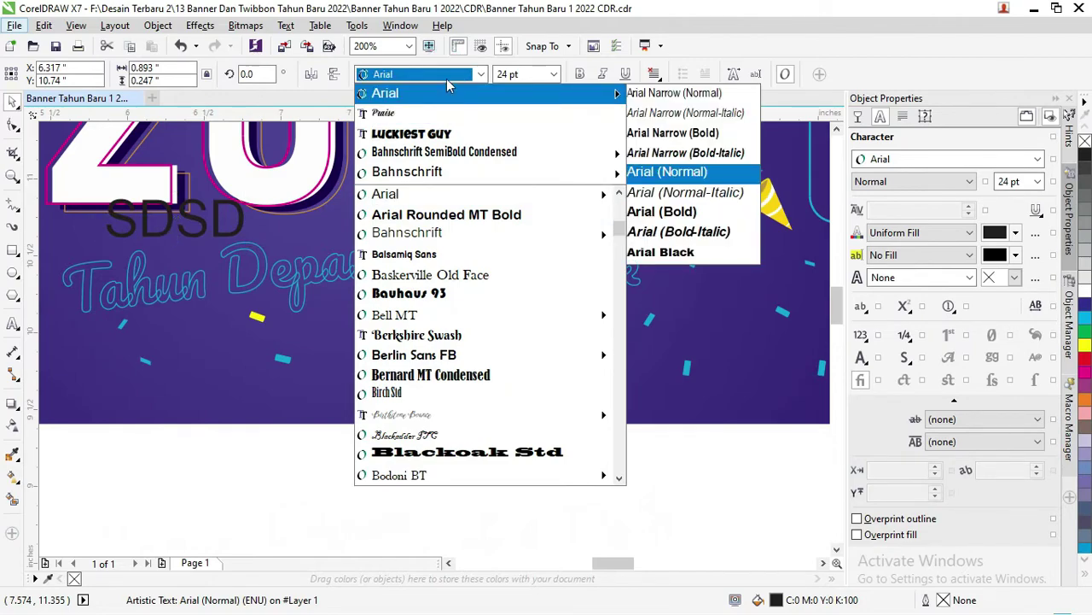
click(450, 78)
key(Delete)
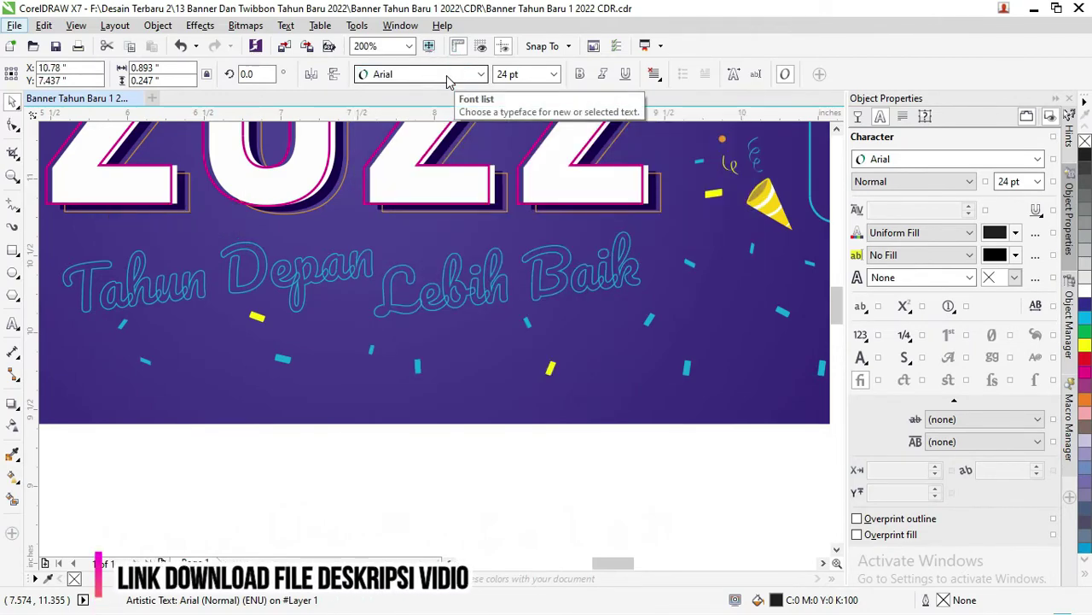
click(449, 79)
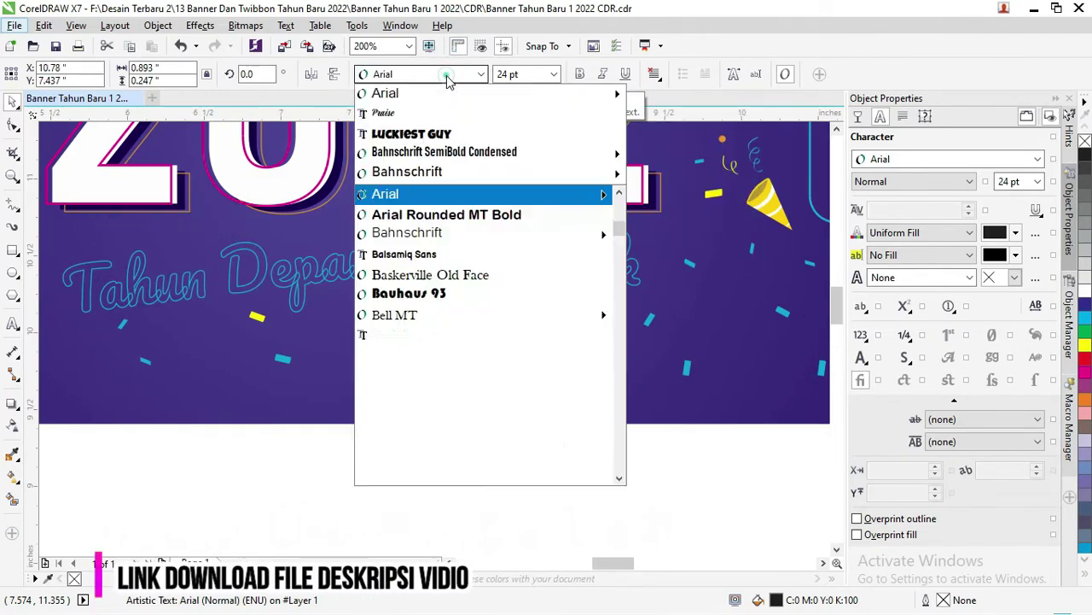
click(333, 192)
Cancel an accidental move of the 2022 title and restore the deleted SDSD text
drag(302, 203, 399, 265)
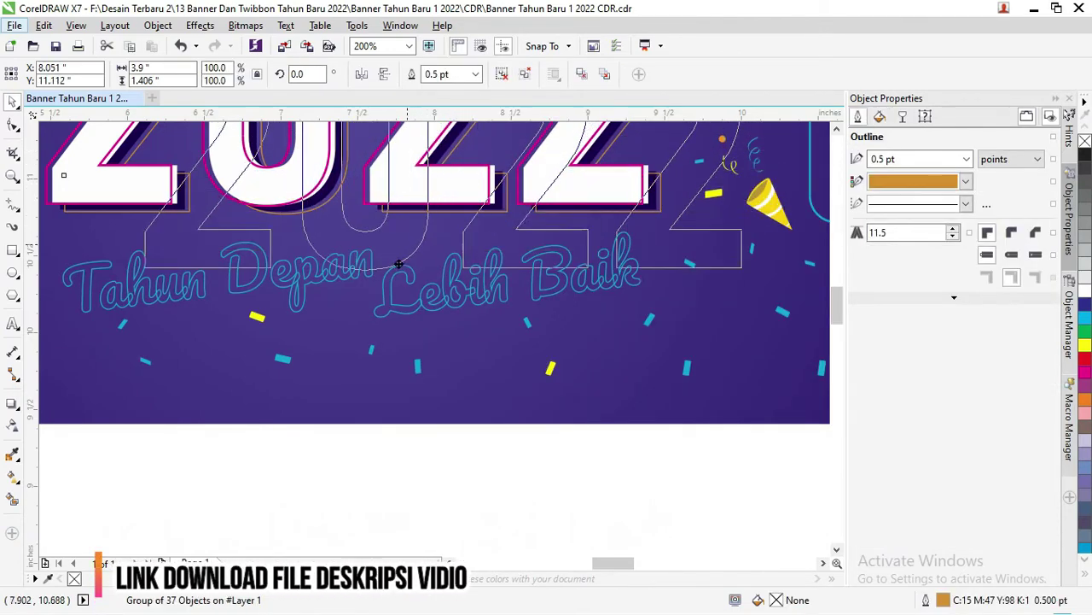
key(Escape)
key(ctrl+z)
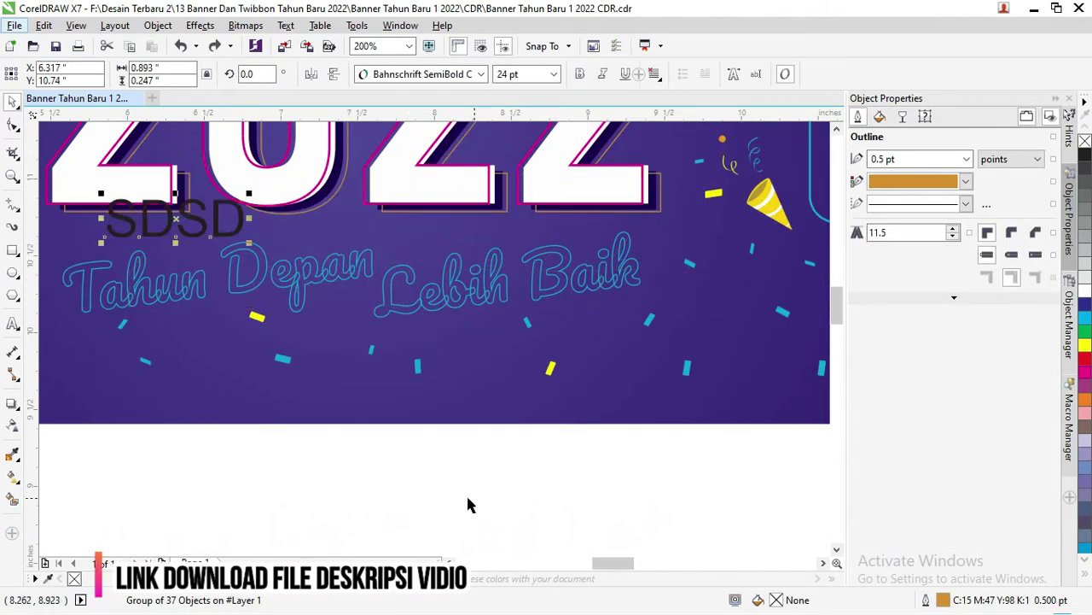
click(481, 74)
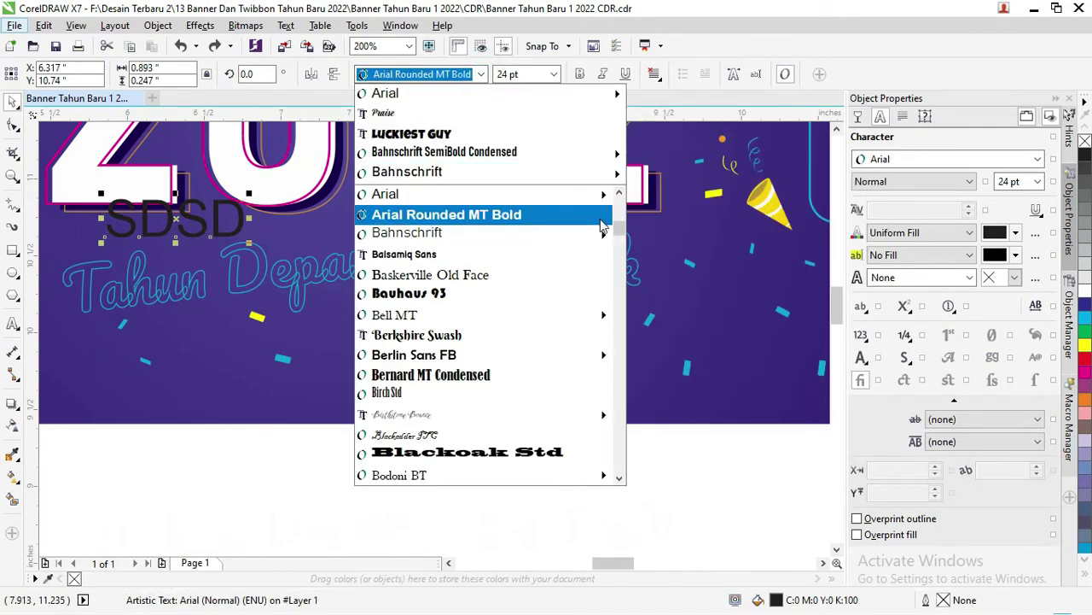
drag(619, 227, 623, 333)
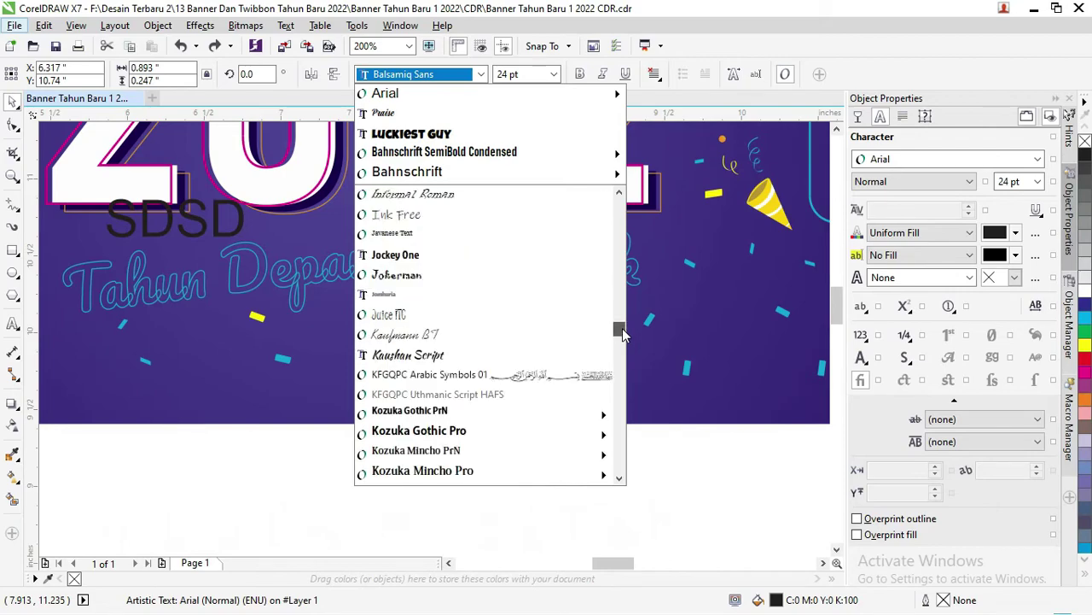
click(444, 75)
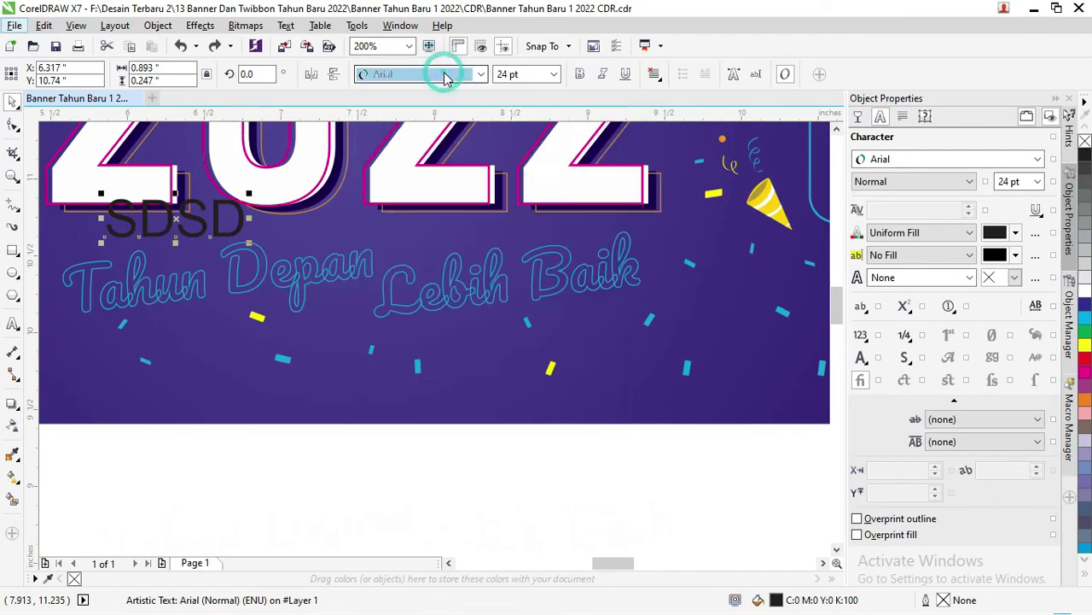
Choose Pacifico from the font list and confirm the script subtitle uses Pacifico
click(444, 75)
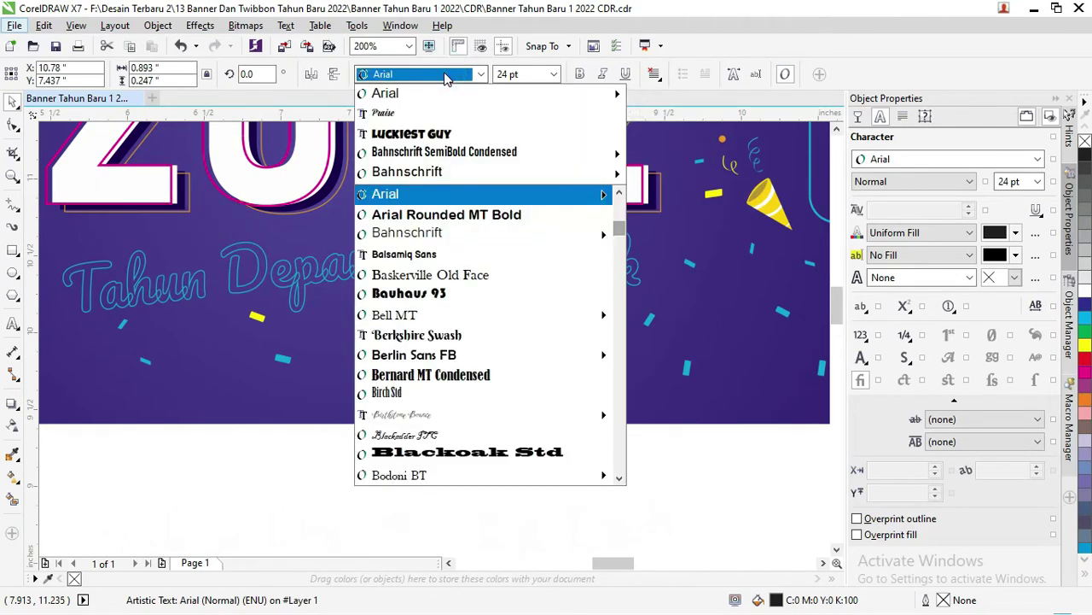
text(p)
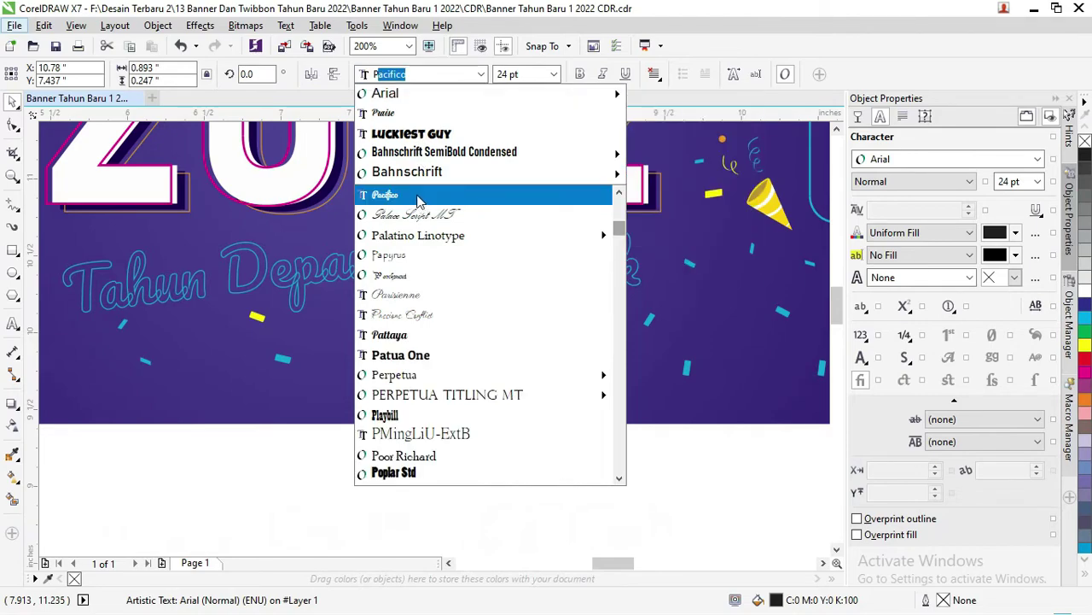
click(415, 194)
scroll(434, 288, down, 2)
scroll(307, 314, up, 2)
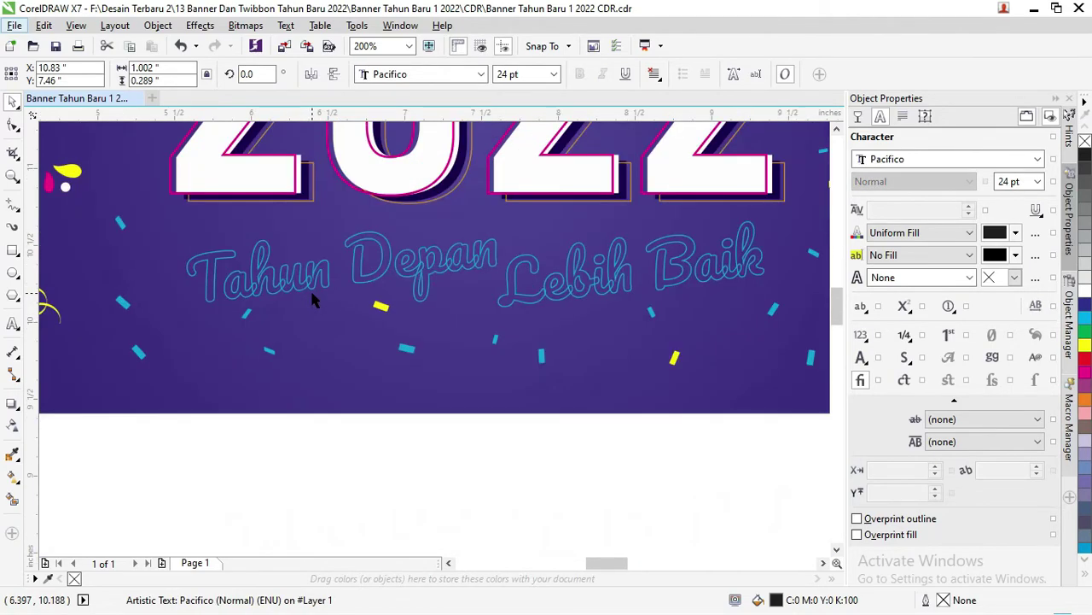
click(310, 286)
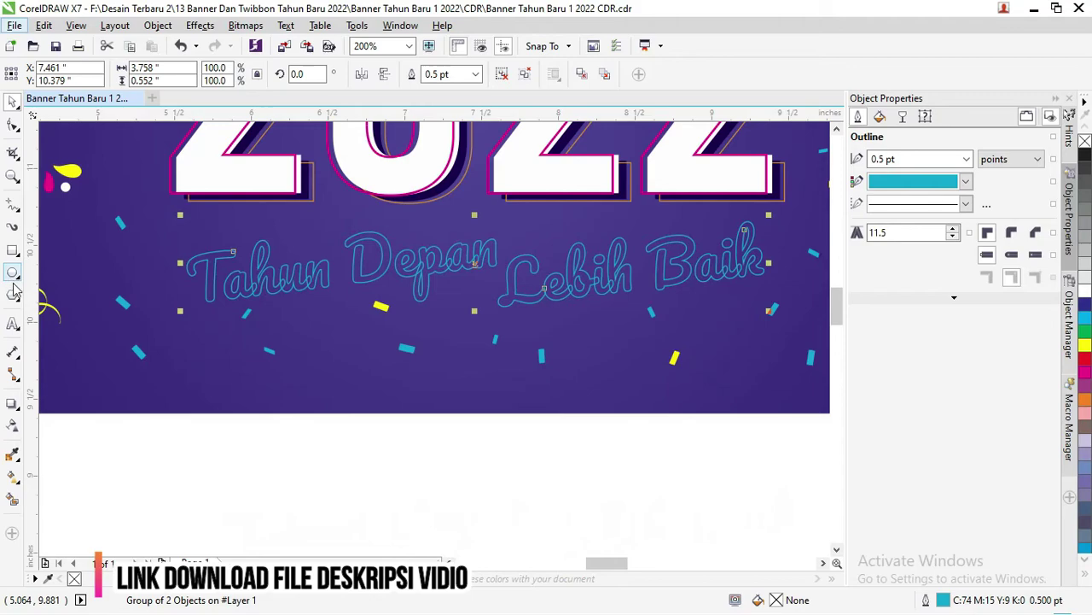
Type new SDSD sample text above the subtitle and set it in Pacifico
click(12, 322)
text(SDSD)
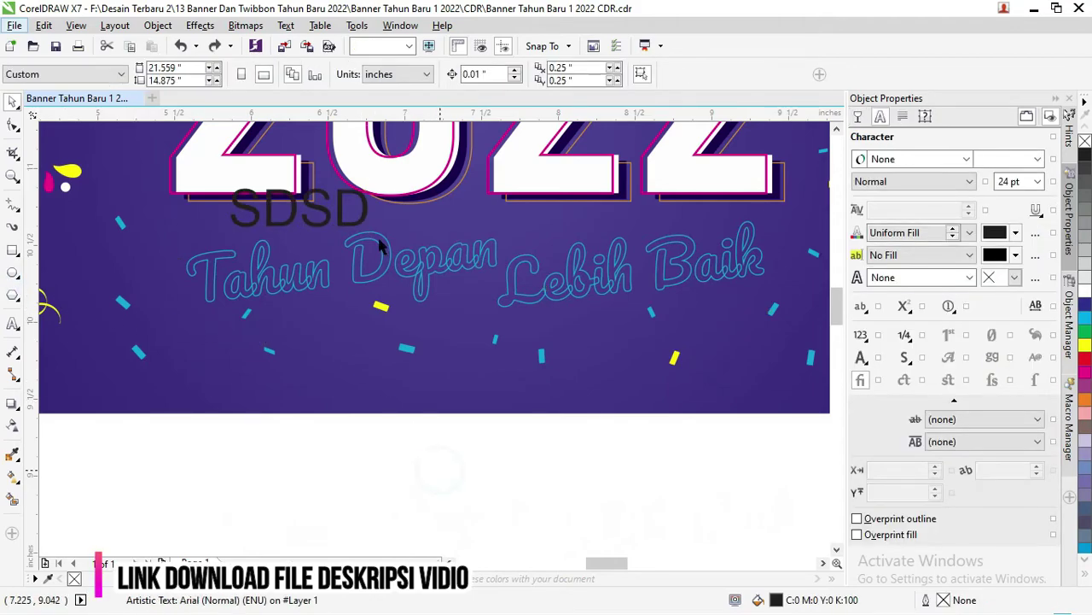
click(340, 220)
click(340, 220)
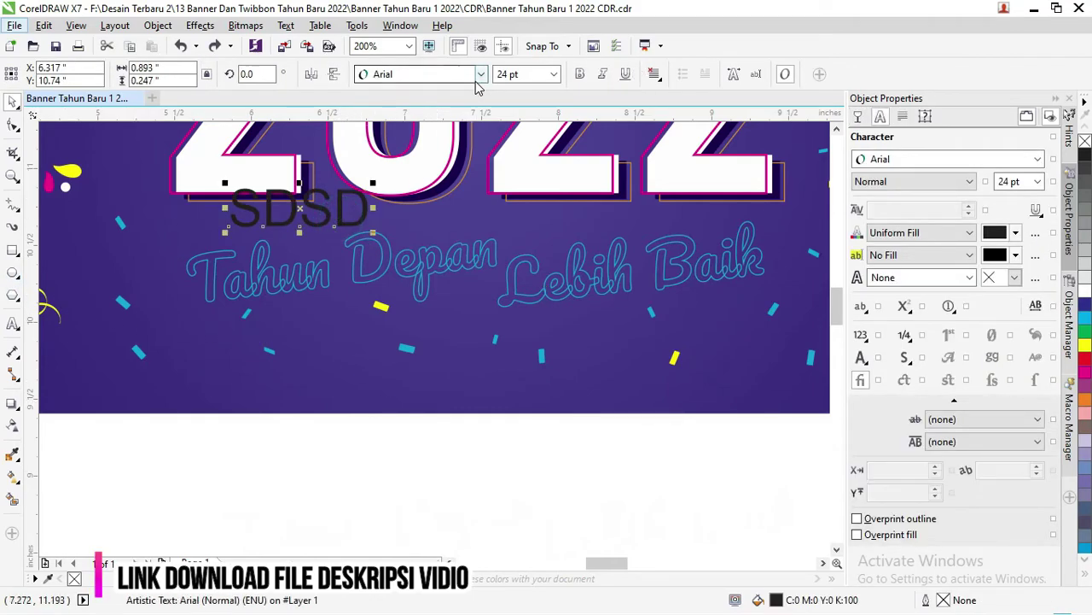
click(479, 74)
click(452, 113)
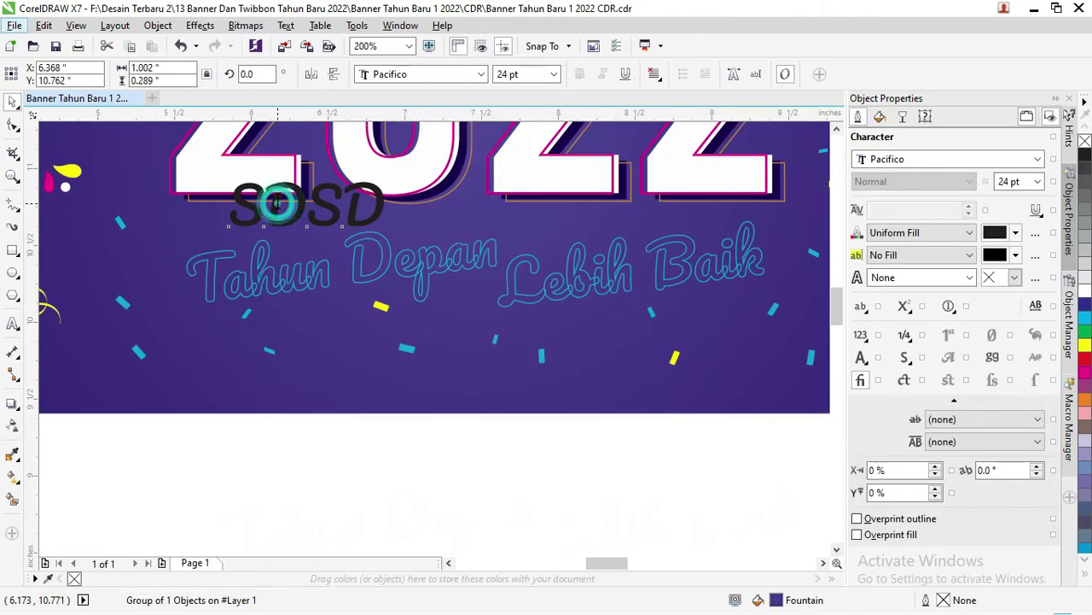
Retype the sample text as 'Tahun' and place it over the subtitle's first word
double_click(275, 200)
key(ctrl+a)
text(tahun)
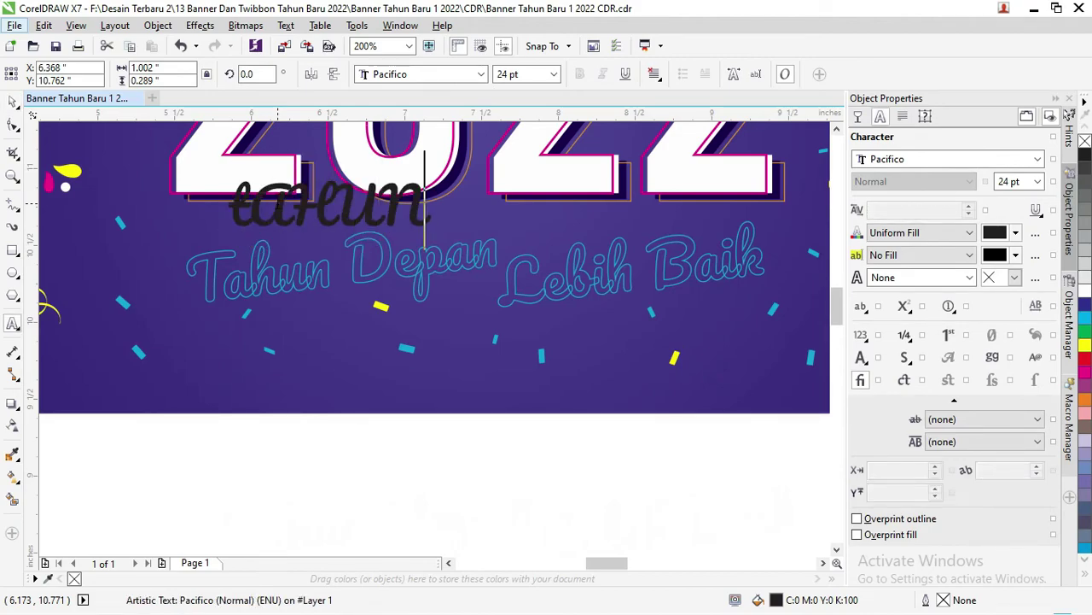
key(ctrl+a)
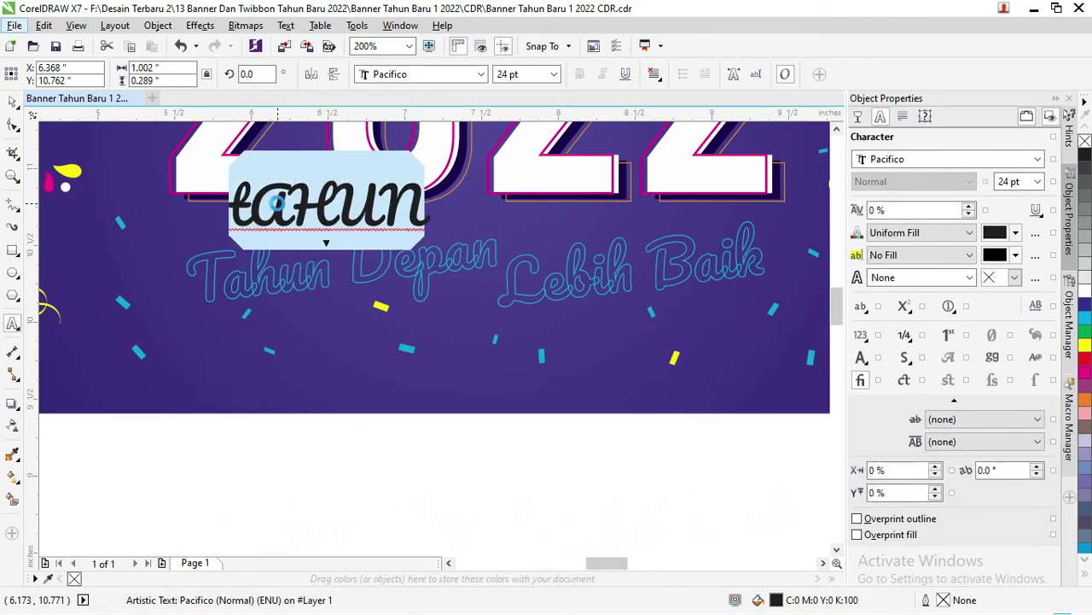
text(Ta)
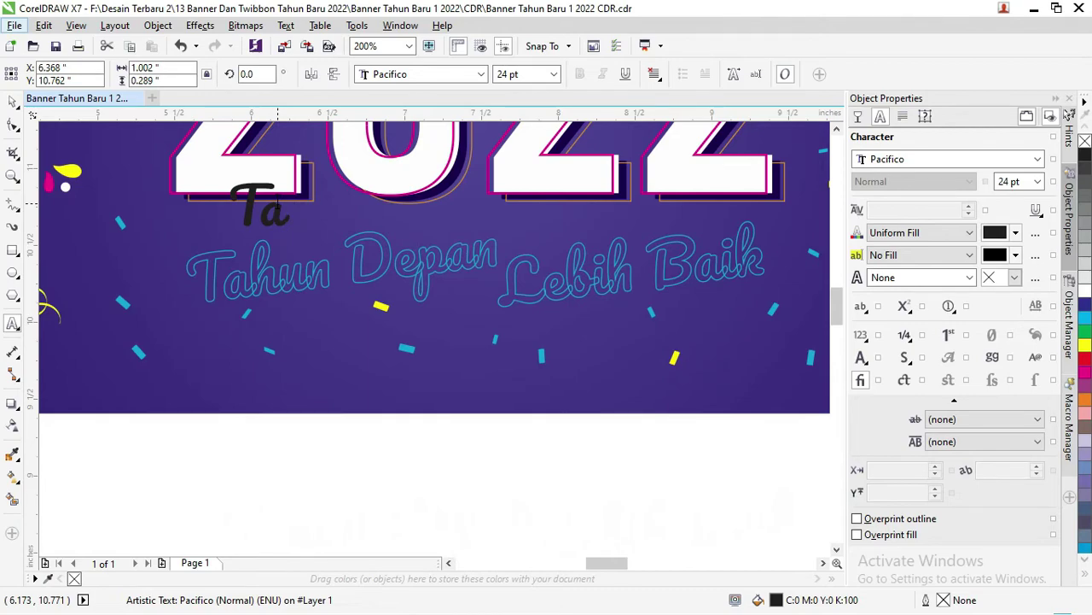
text(hun)
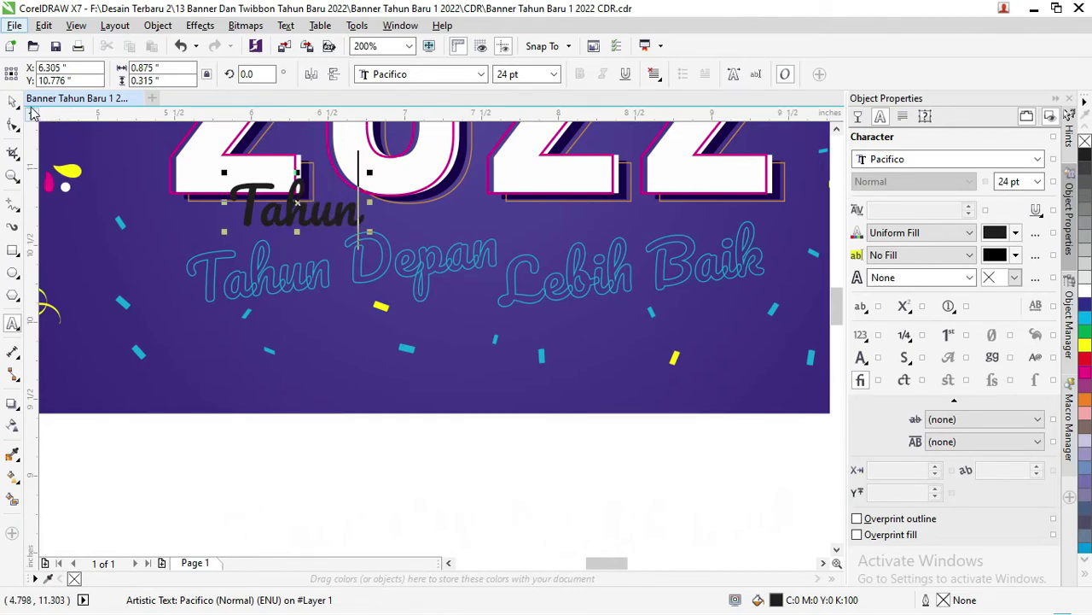
click(12, 101)
drag(347, 208, 327, 243)
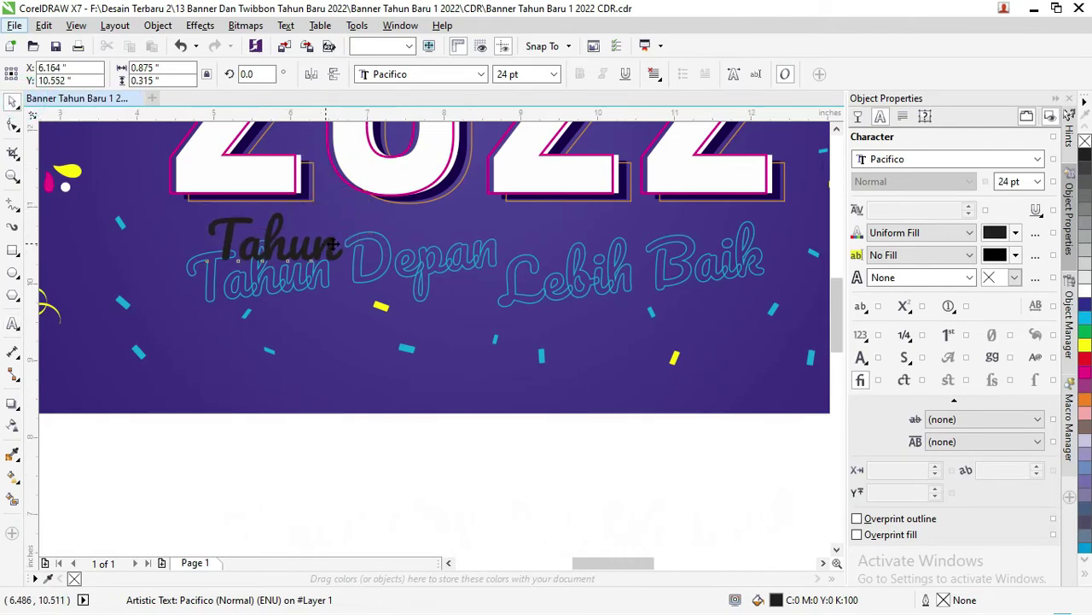
scroll(337, 248, down, 2)
scroll(384, 170, down, 2)
scroll(383, 164, up, 2)
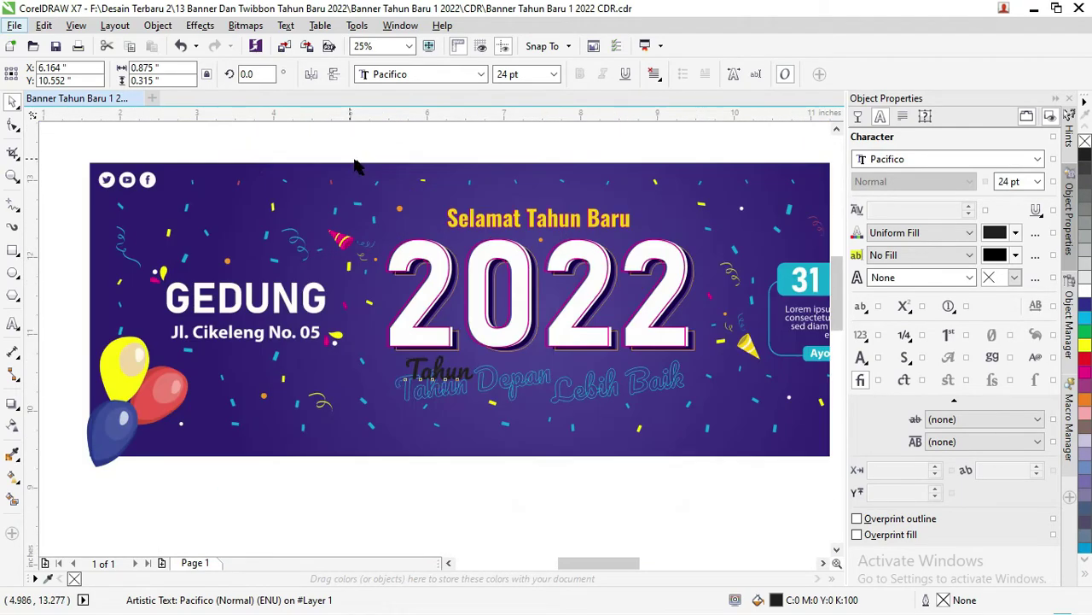
click(403, 175)
click(401, 174)
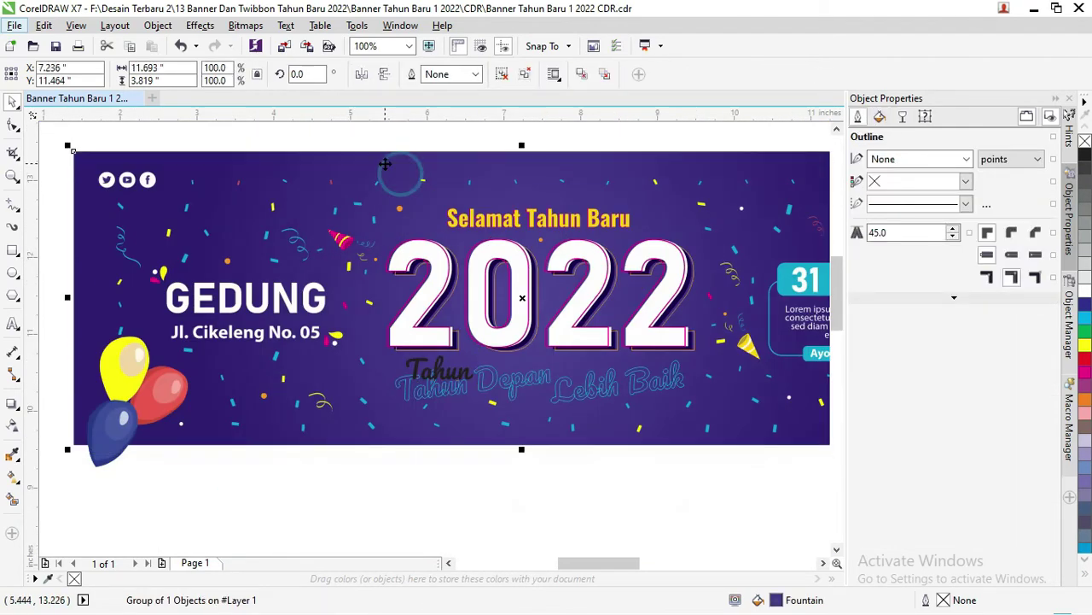
scroll(236, 248, down, 1)
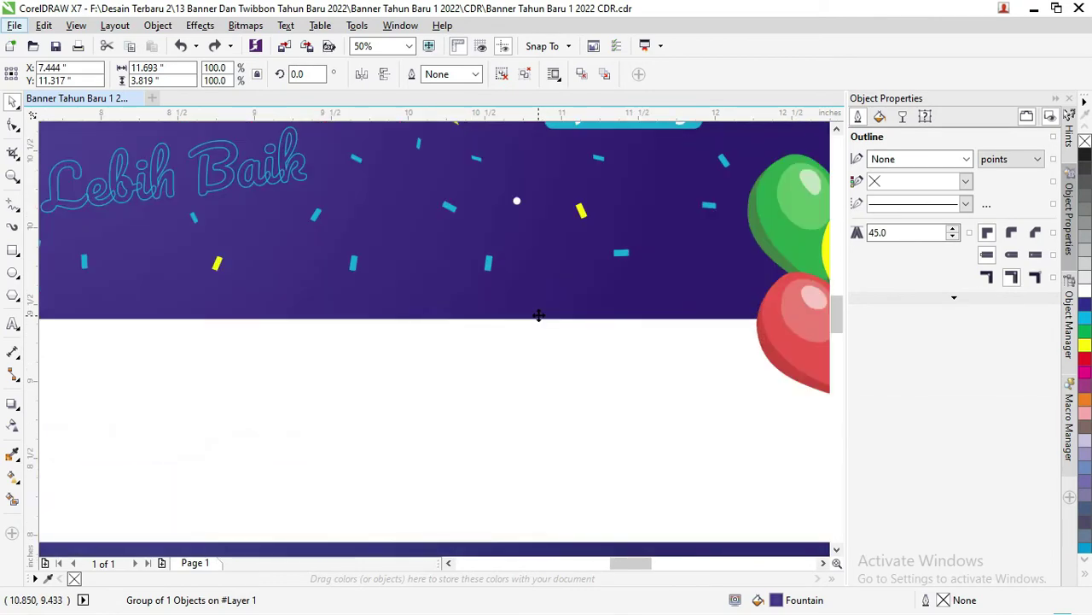
scroll(546, 314, up, 2)
click(581, 212)
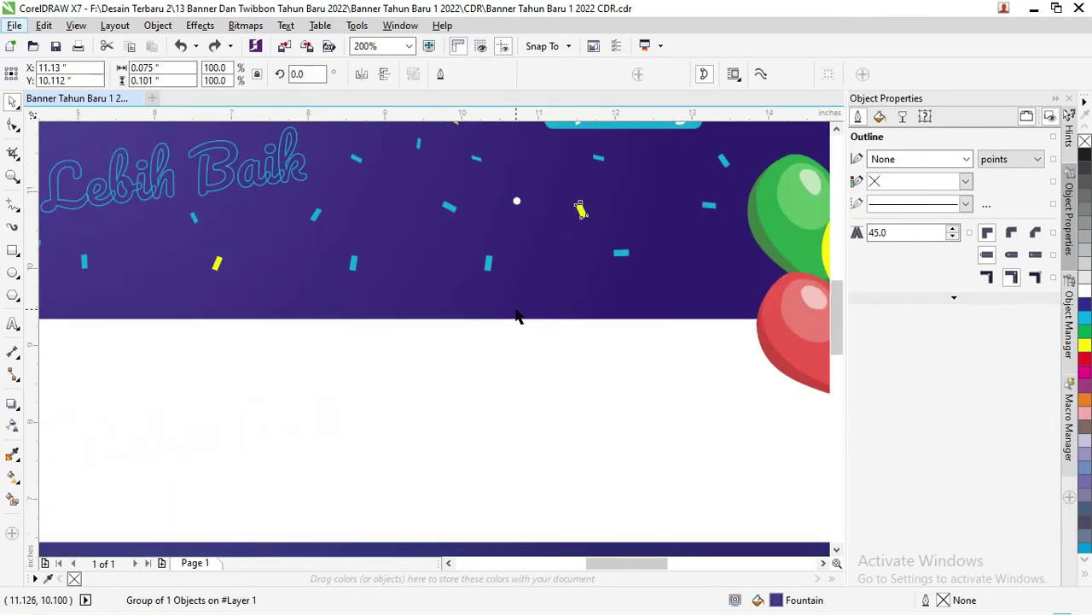
scroll(515, 315, down, 1)
scroll(514, 312, down, 2)
scroll(511, 314, up, 1)
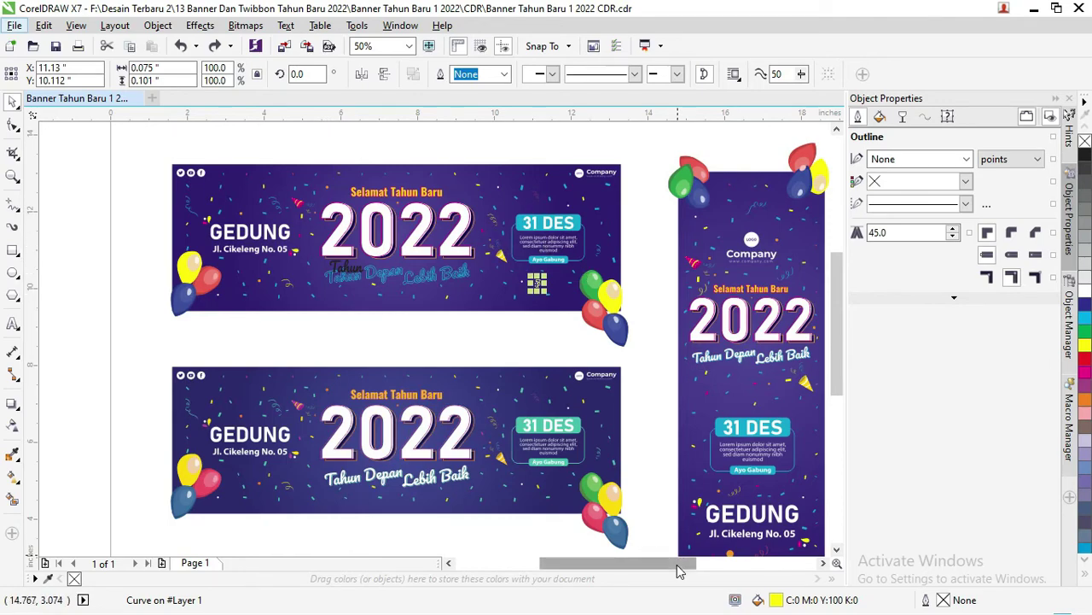
drag(676, 563, 712, 563)
scroll(620, 363, down, 1)
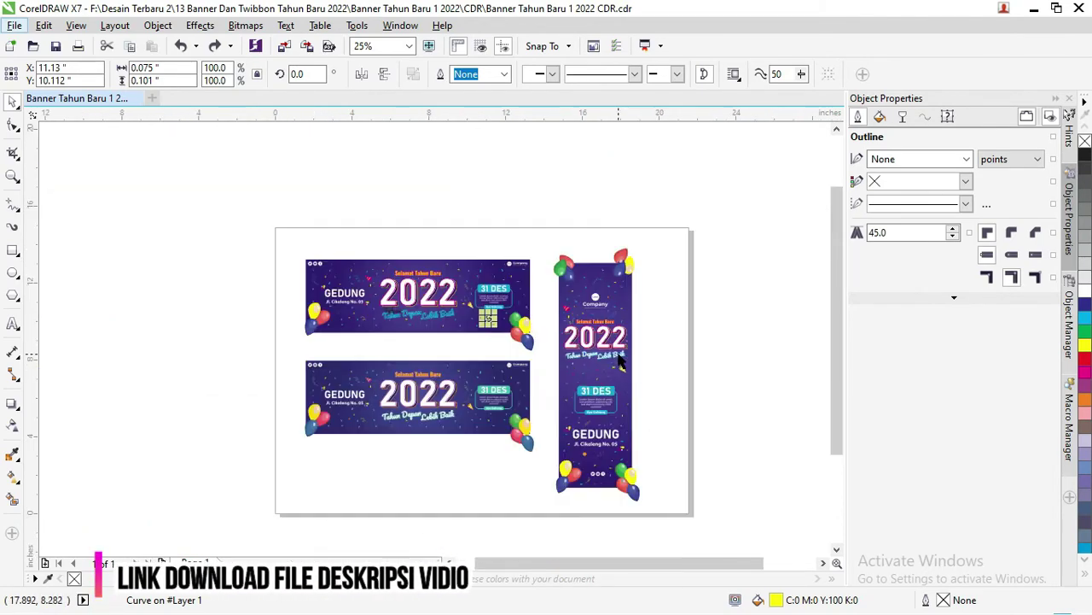
scroll(620, 368, up, 1)
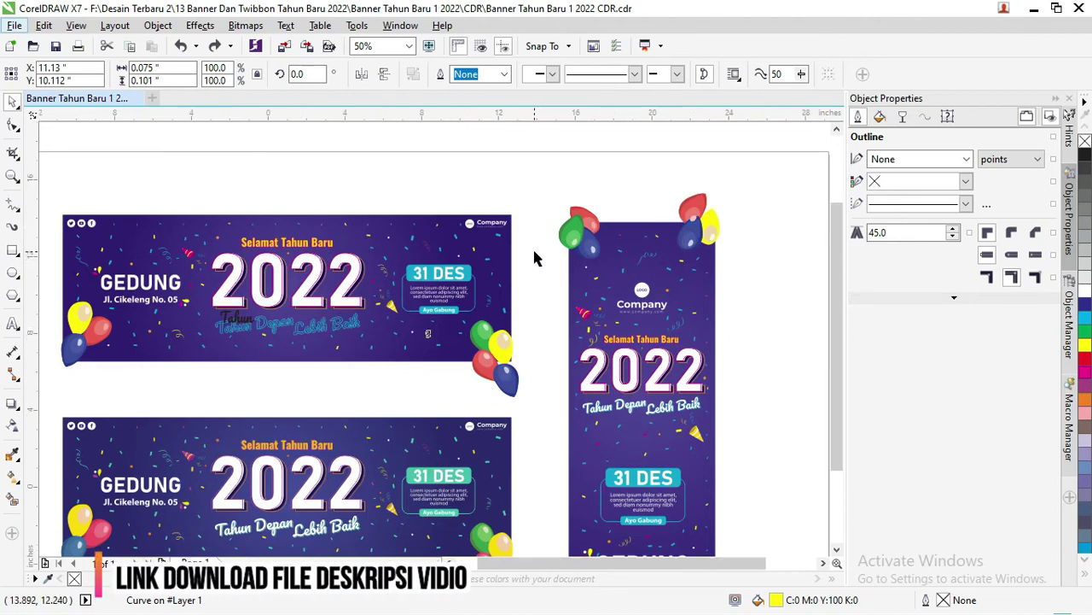
scroll(533, 252, down, 1)
scroll(533, 252, up, 1)
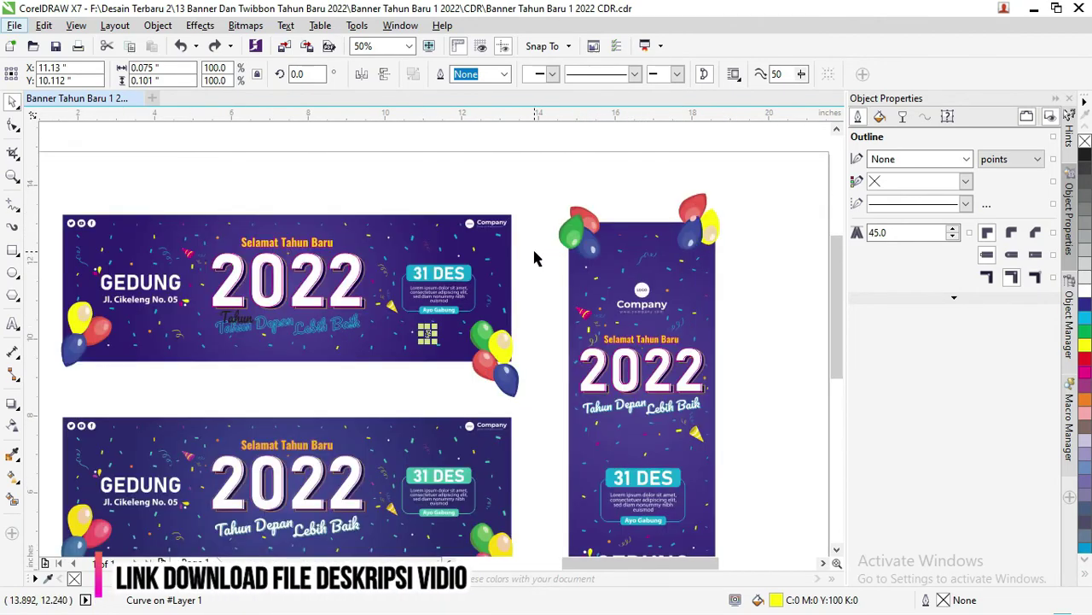